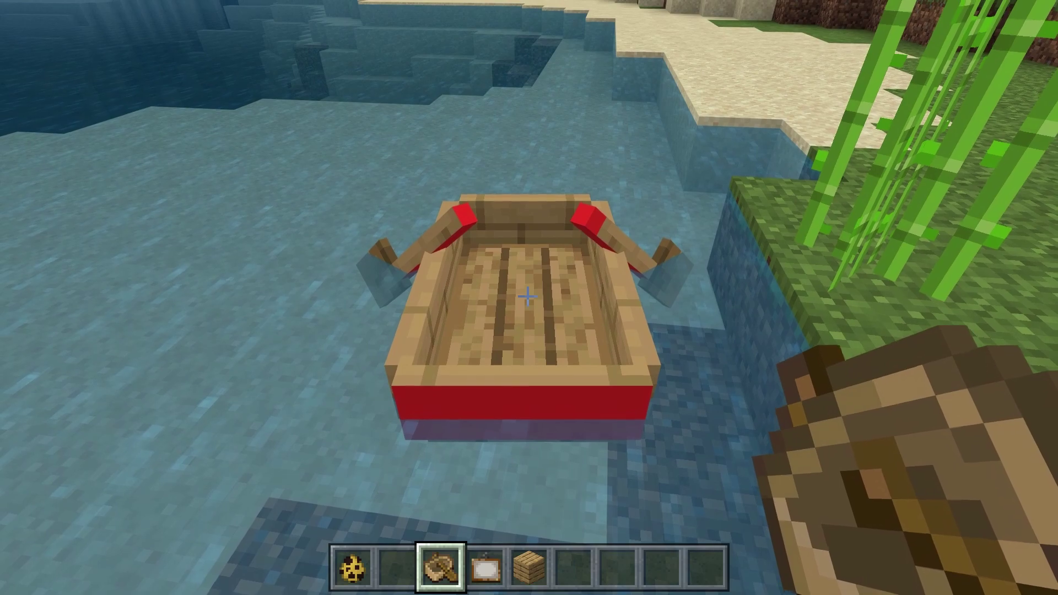
# - Board the red-trimmed boat sitting on the lake
pyautogui.rightClick(527, 296)
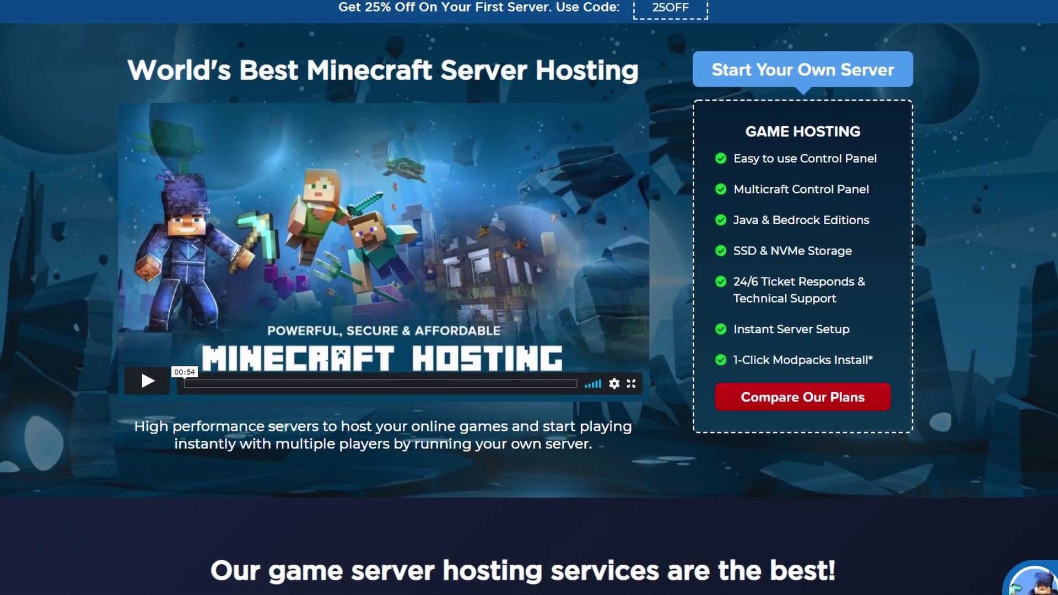
# - Scroll down the SeekaHost homepage through the Minecraft hosting features and pricing plans
pyautogui.scroll(-1, 529, 297)
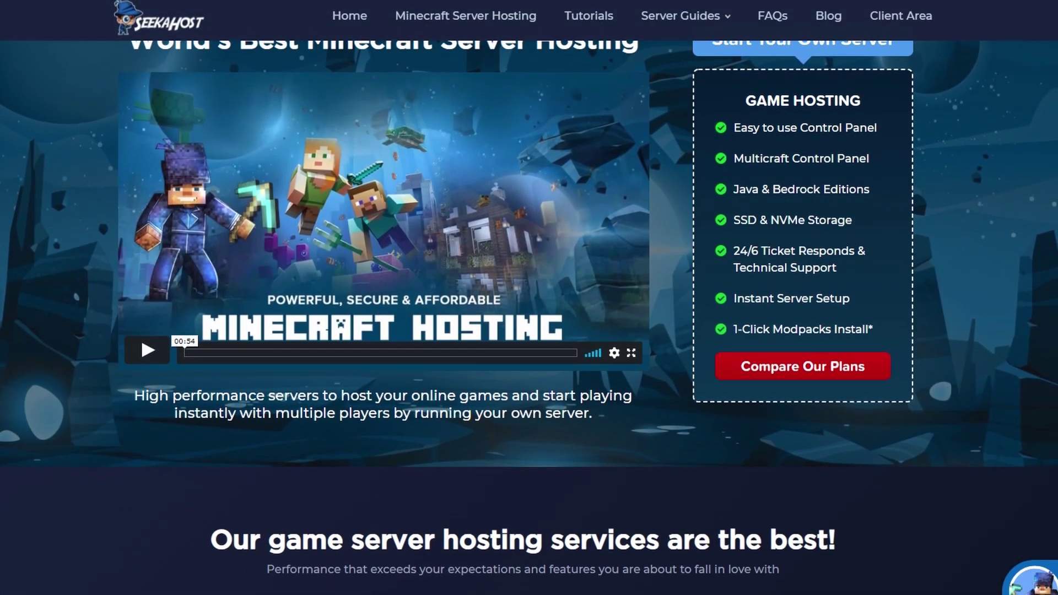
pyautogui.scroll(-1, 529, 298)
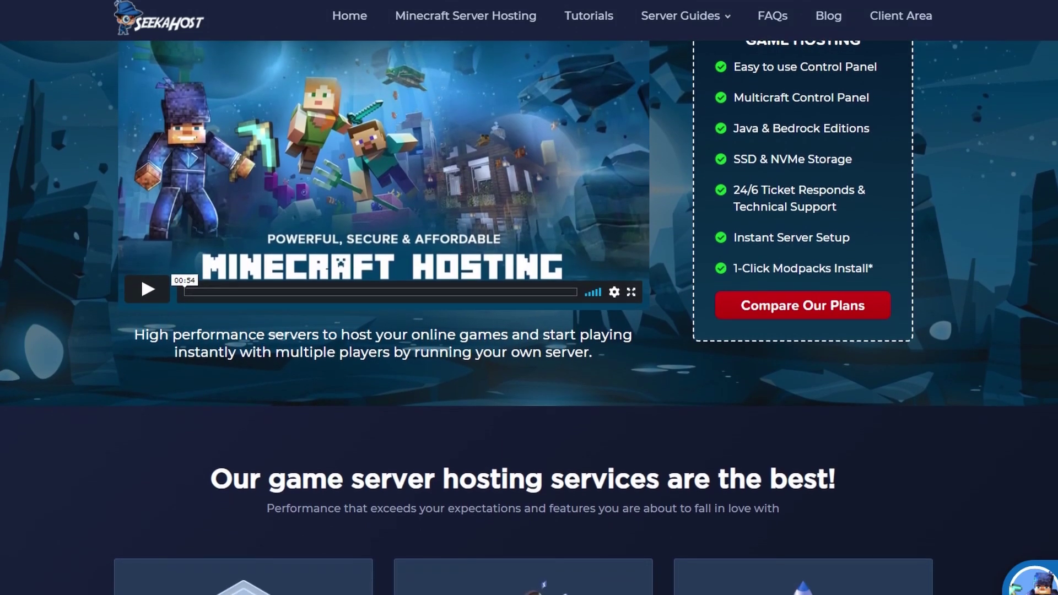
pyautogui.scroll(-1, 529, 298)
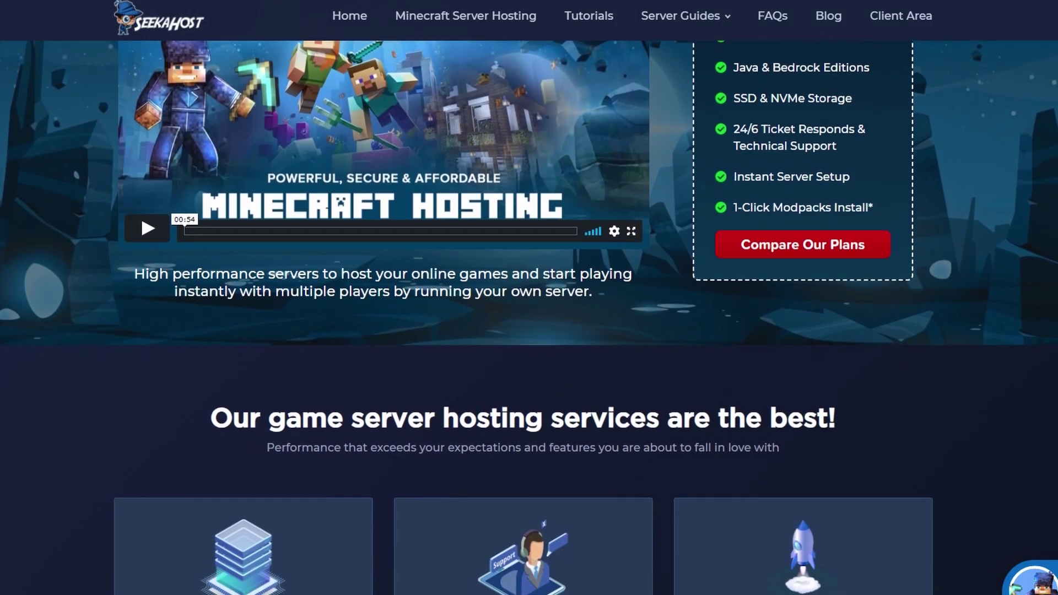
pyautogui.scroll(-1, 529, 298)
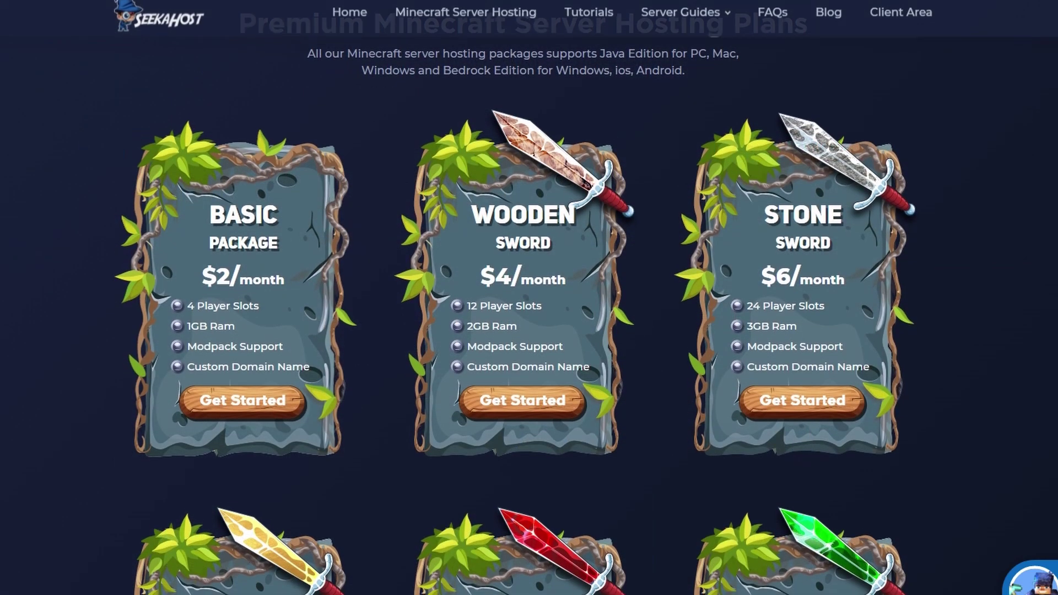
pyautogui.scroll(-1, 529, 298)
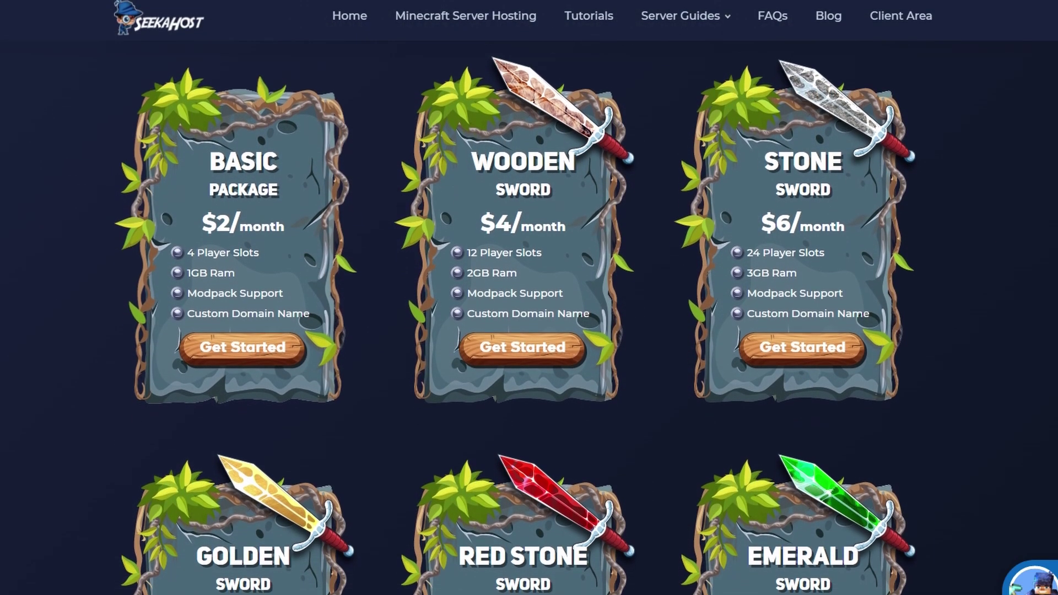
pyautogui.scroll(-2, 529, 298)
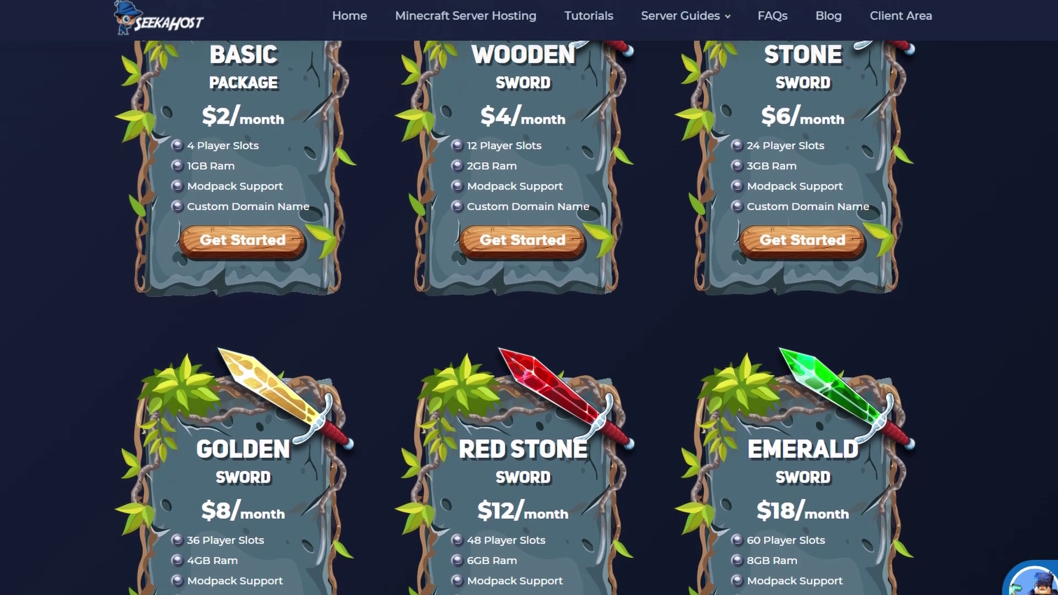
pyautogui.scroll(-2, 529, 297)
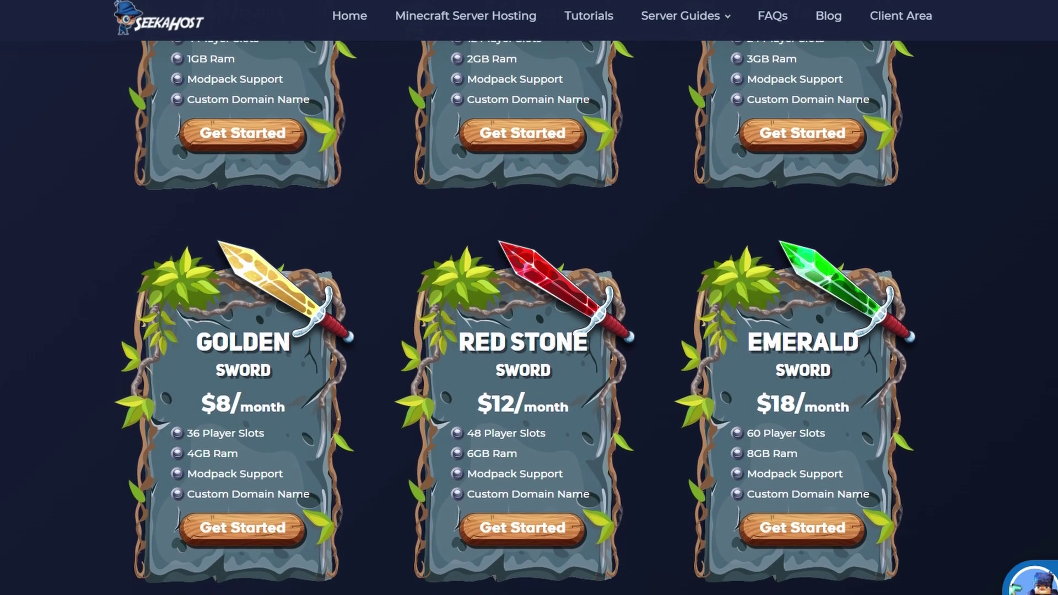
pyautogui.scroll(-1, 529, 297)
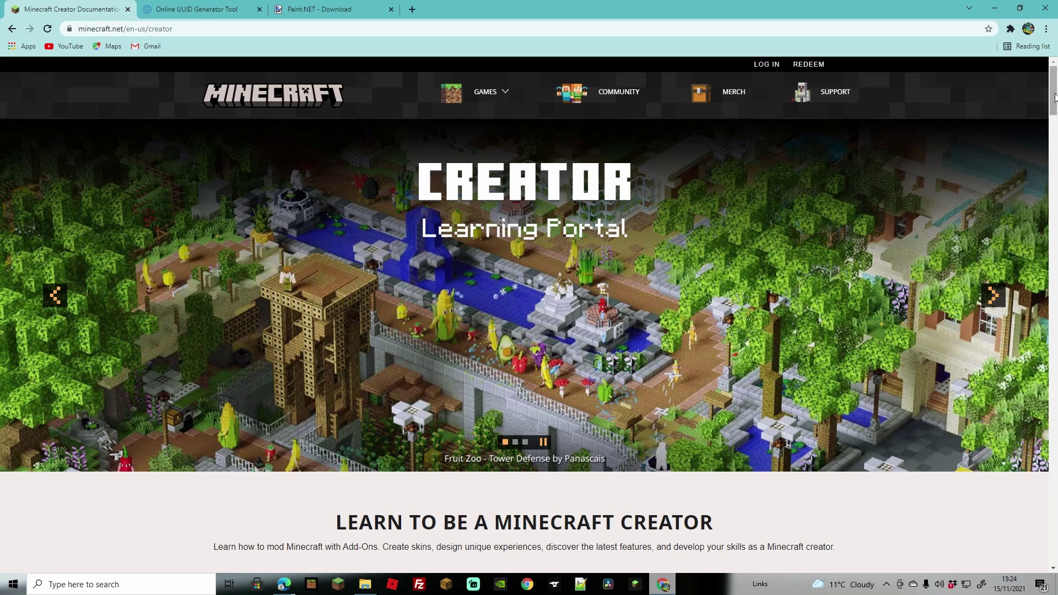
# - Open the Introduction to Resource Packs tutorial and download the Vanilla resource pack
pyautogui.moveTo(1055, 97); pyautogui.dragTo(1055, 515)
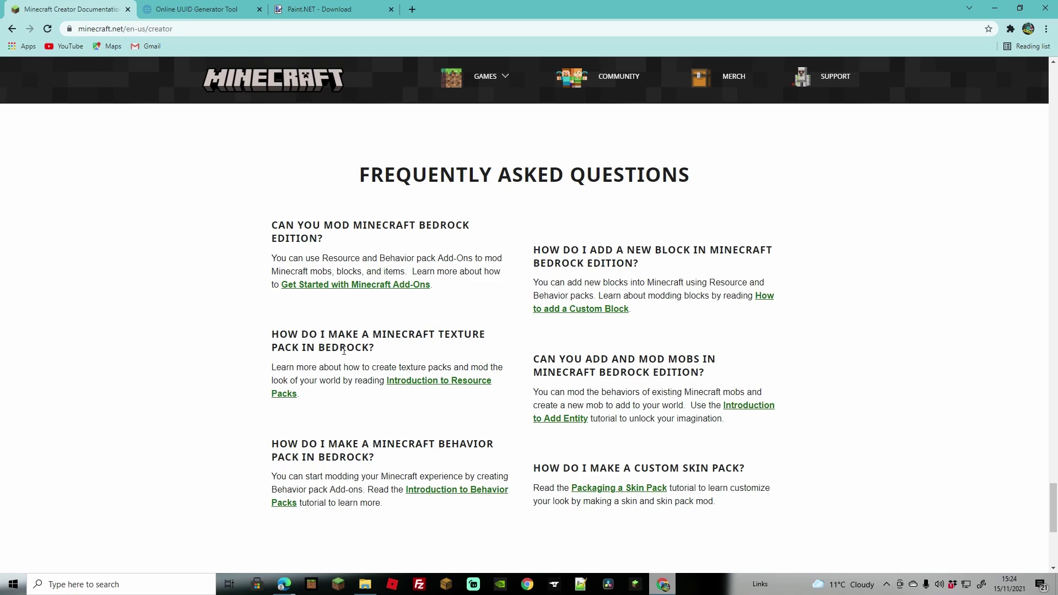
pyautogui.click(416, 382)
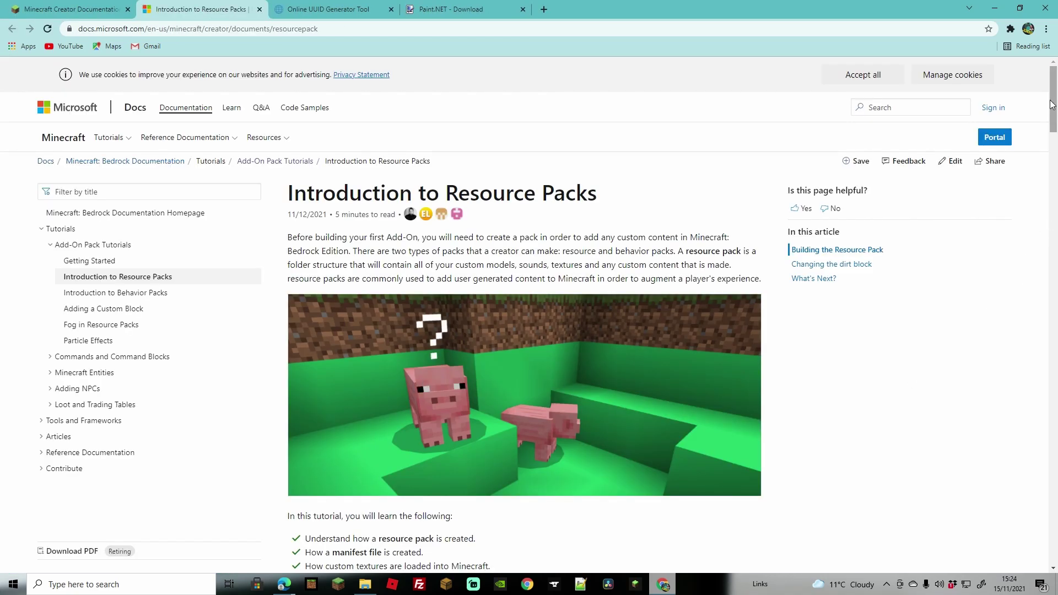
pyautogui.moveTo(1051, 105); pyautogui.dragTo(1055, 142)
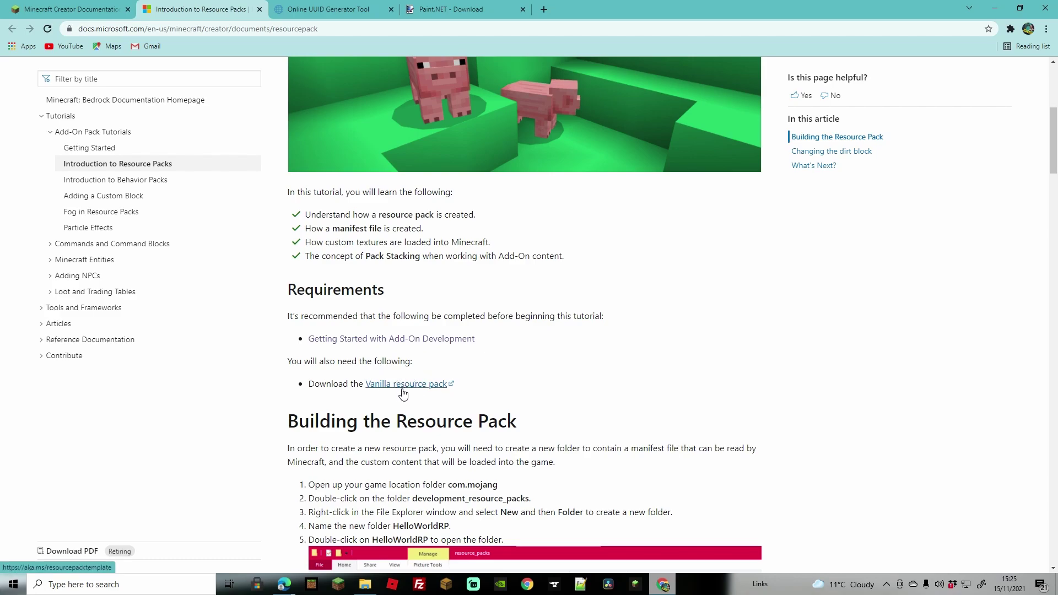
pyautogui.click(404, 385)
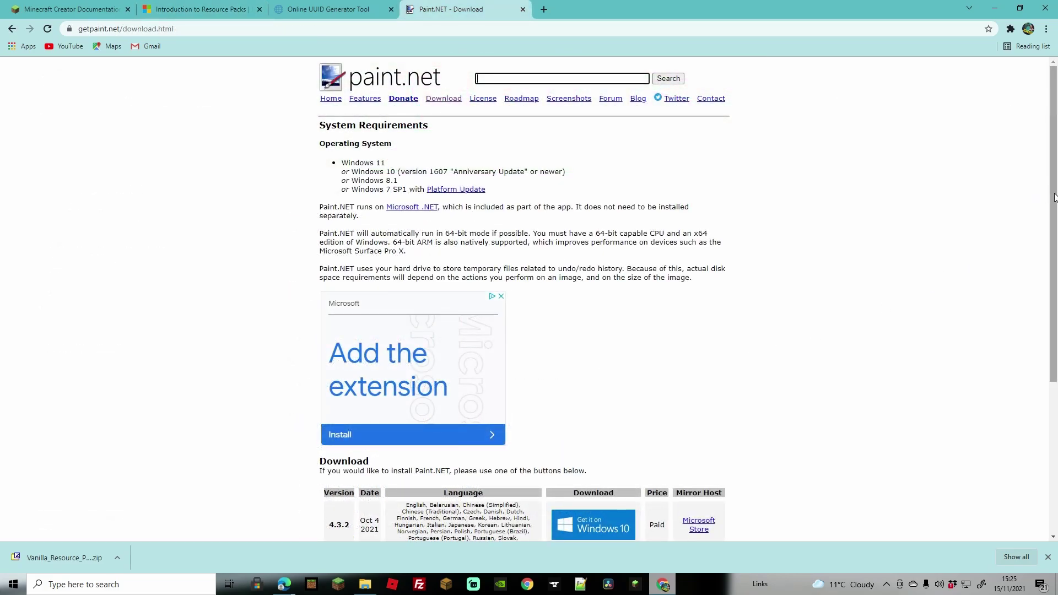
# - Scroll the getpaint.net page down to the Download table with Windows 10 and dotPDN options
pyautogui.moveTo(1053, 194); pyautogui.dragTo(1054, 195)
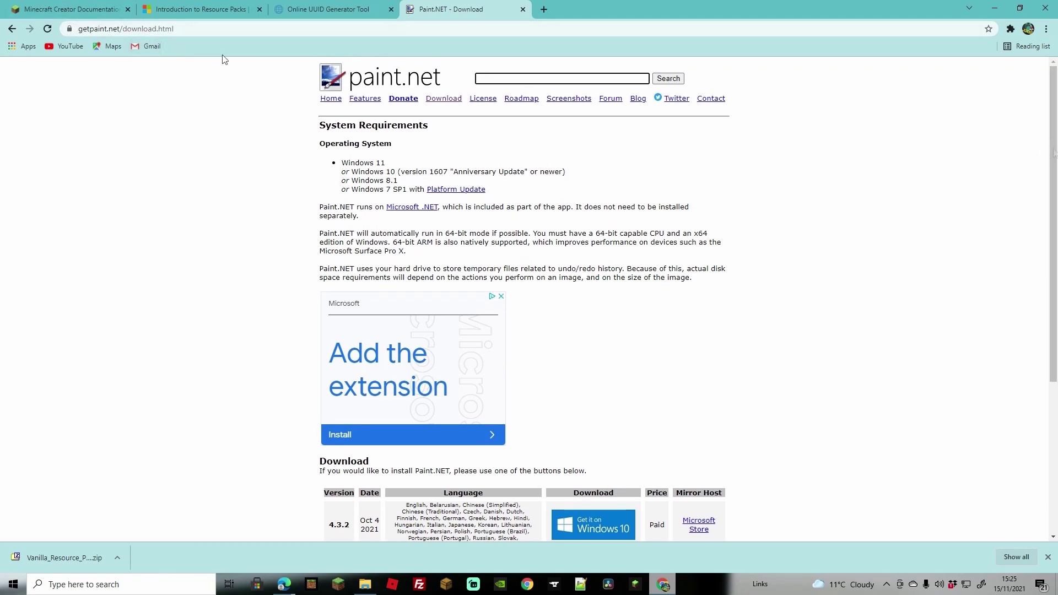
pyautogui.scroll(-3, 1056, 181)
pyautogui.scroll(-3, 1055, 181)
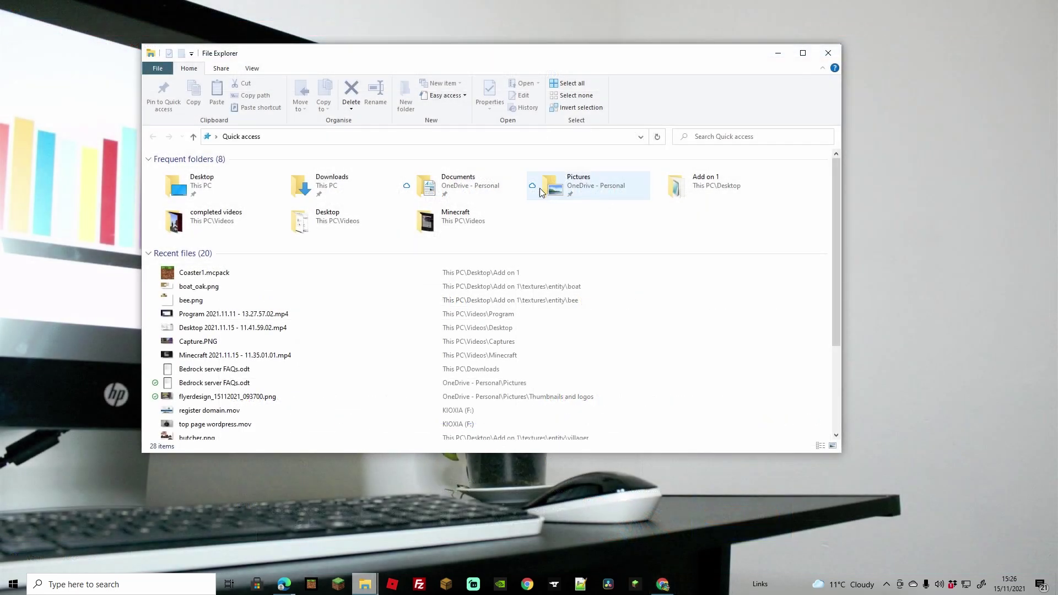
# - Copy the Vanilla resource pack zip from the Downloads folder
pyautogui.doubleClick(335, 185)
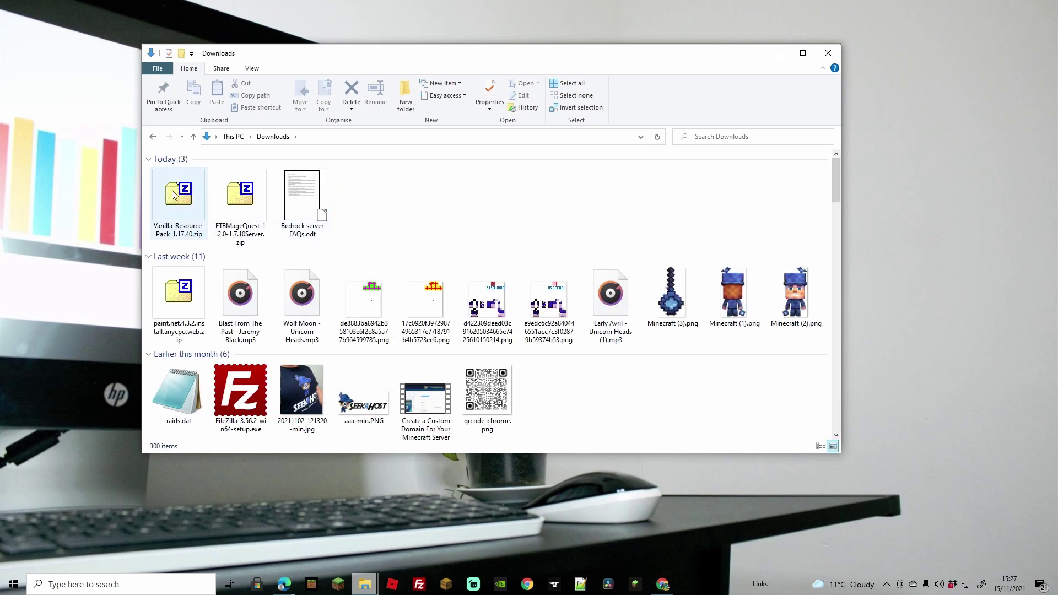
pyautogui.rightClick(179, 196)
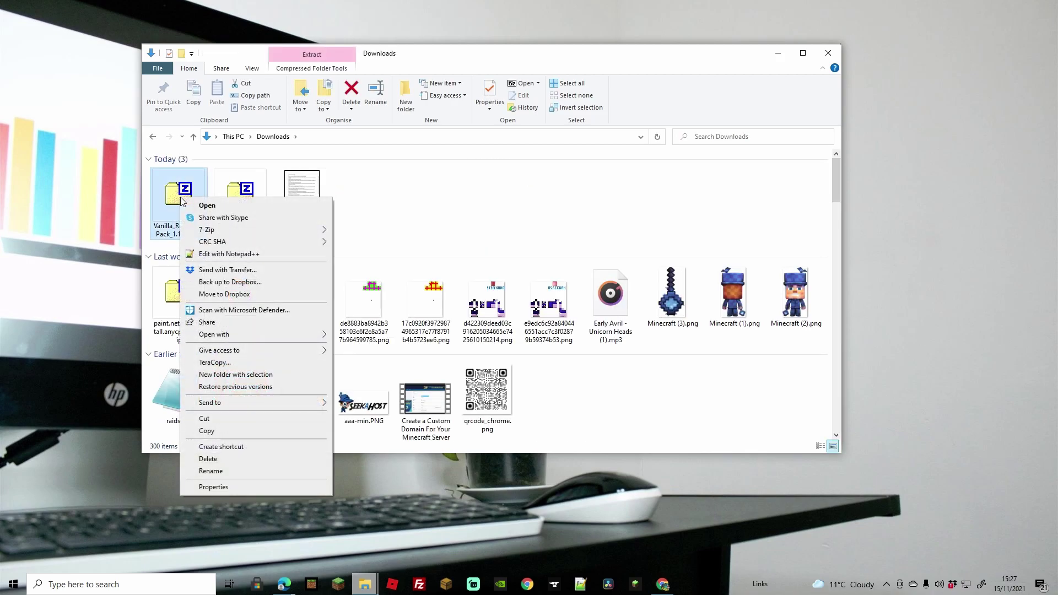
pyautogui.click(208, 430)
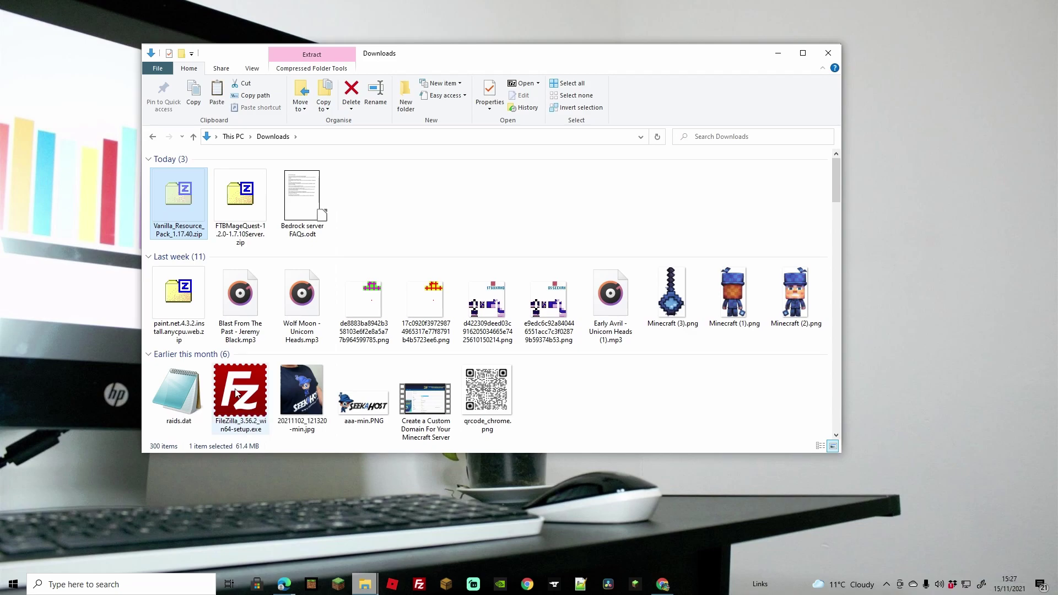
# - Navigate to the Desktop and open the empty New Resource Pack folder
pyautogui.click(194, 137)
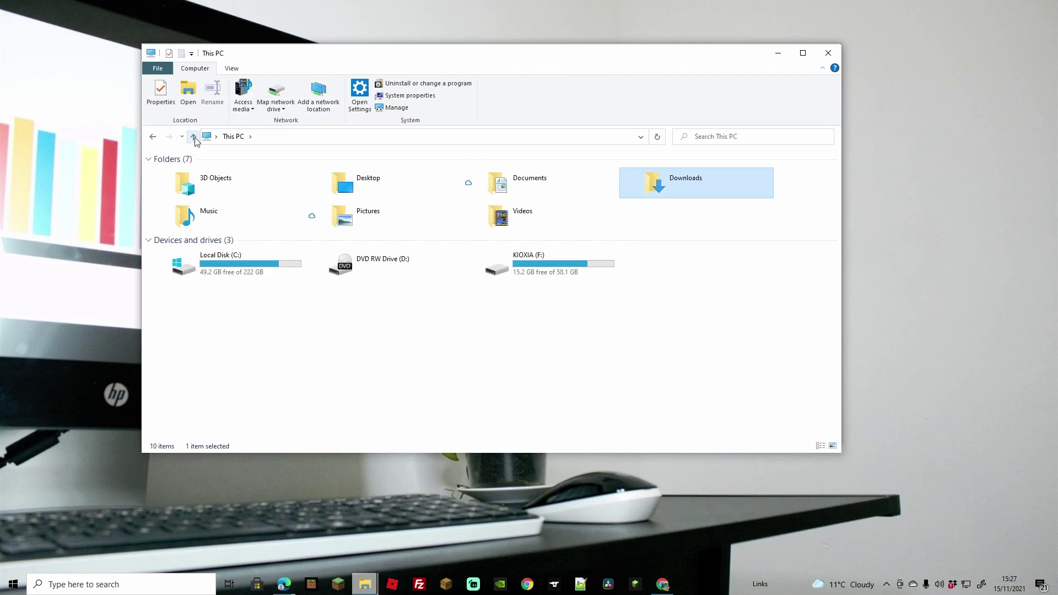
pyautogui.doubleClick(366, 185)
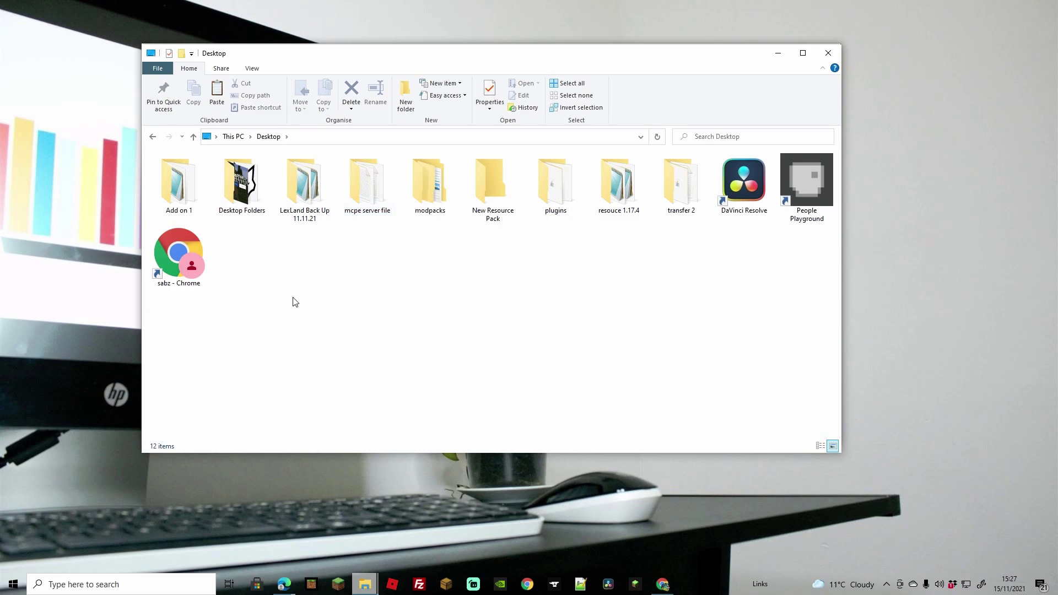
pyautogui.rightClick(483, 268)
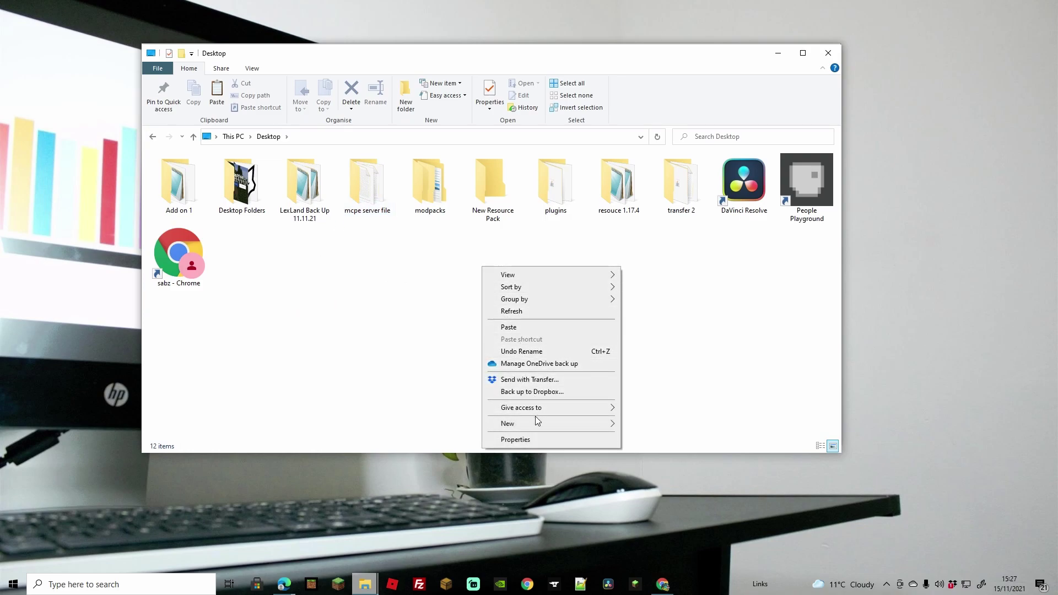
pyautogui.moveTo(540, 424)
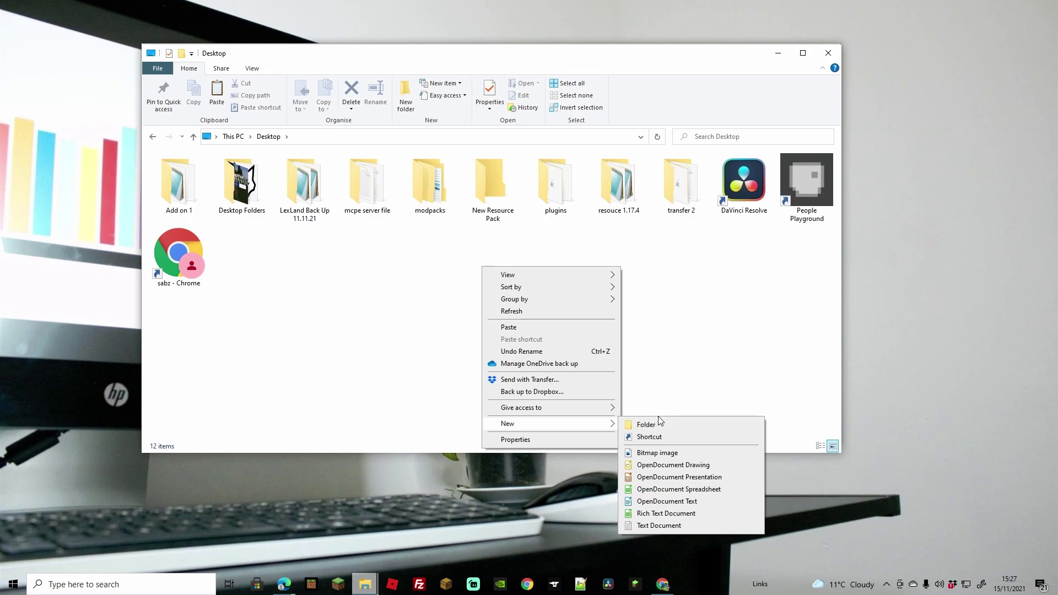
pyautogui.click(642, 311)
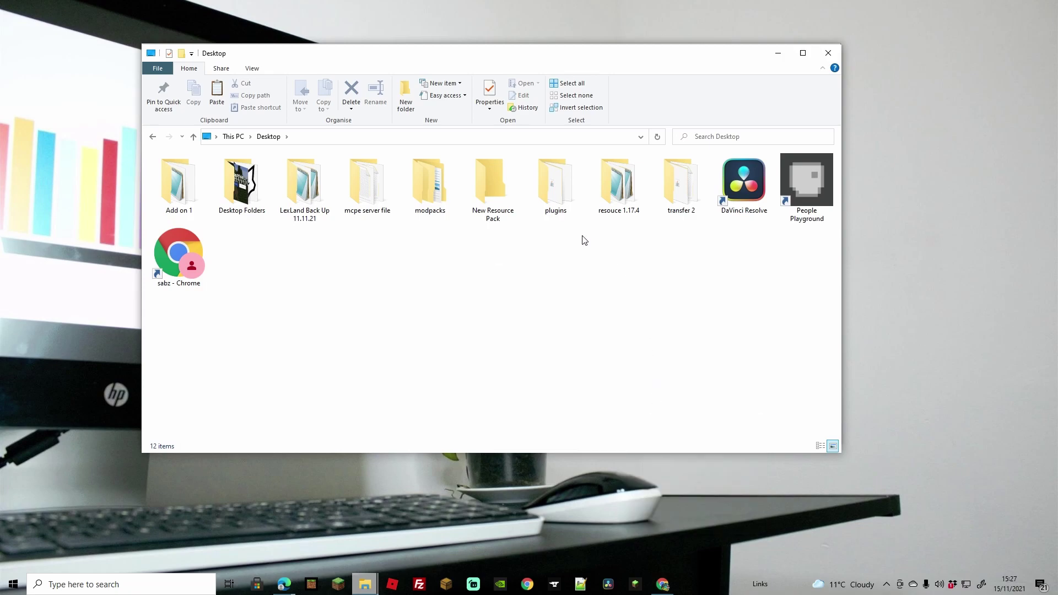
pyautogui.doubleClick(495, 190)
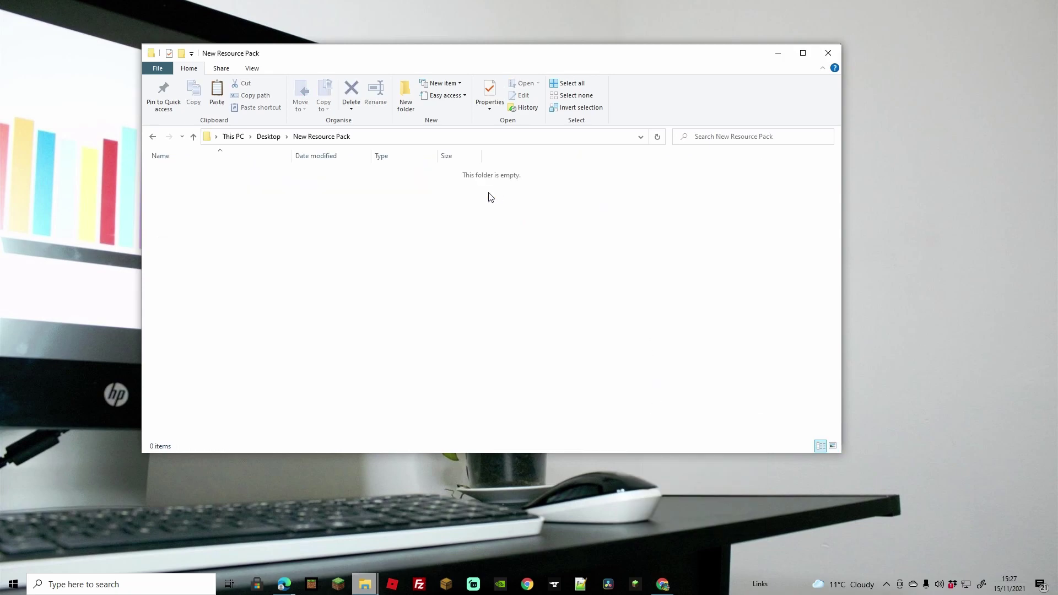
pyautogui.rightClick(257, 240)
# - Paste the Vanilla zip into New Resource Pack and extract it there with 7-Zip
pyautogui.click(297, 315)
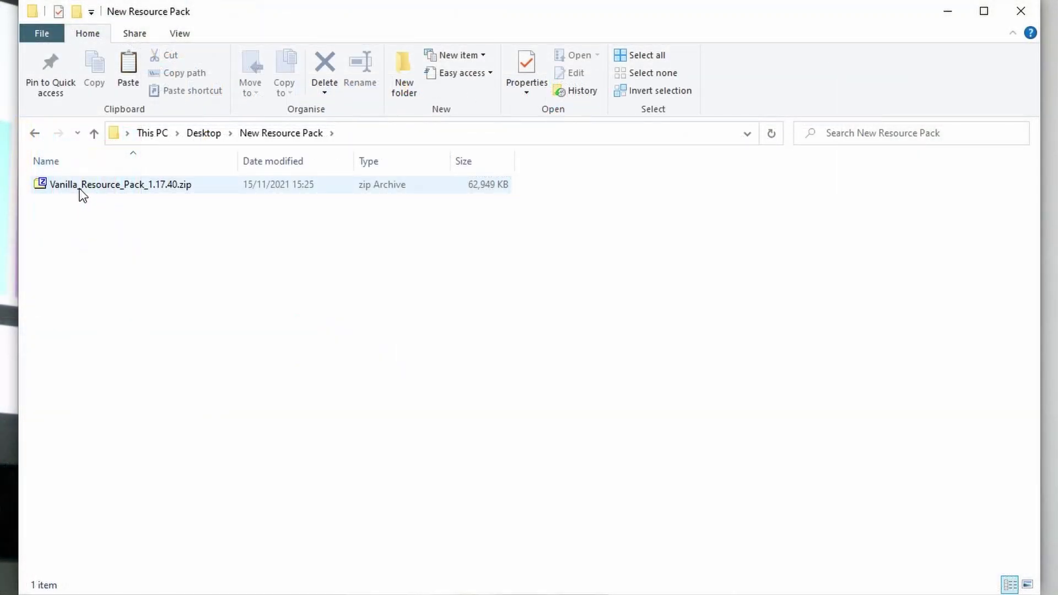
pyautogui.rightClick(80, 189)
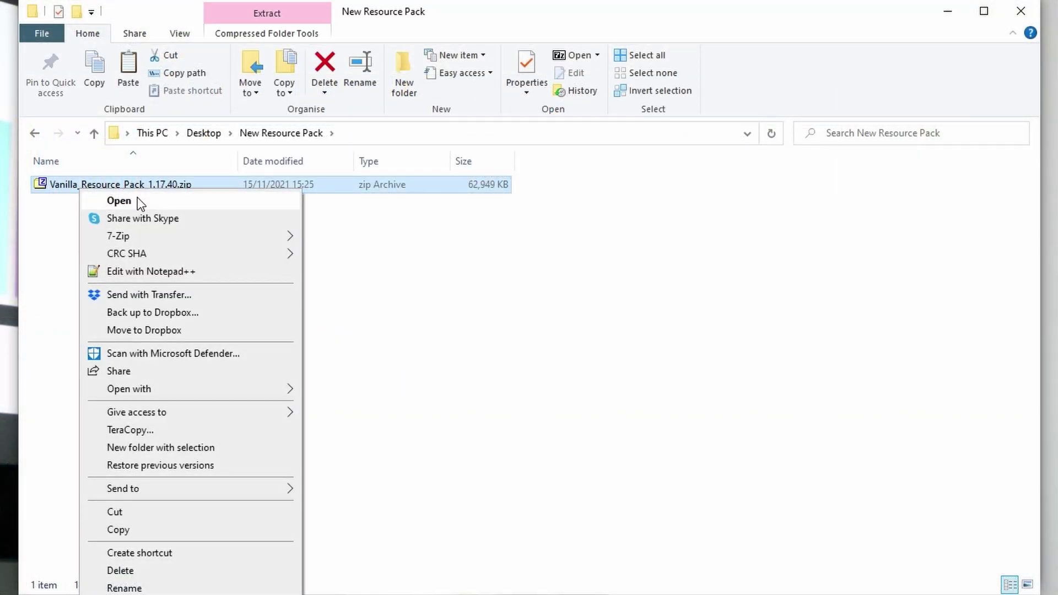
pyautogui.moveTo(202, 237)
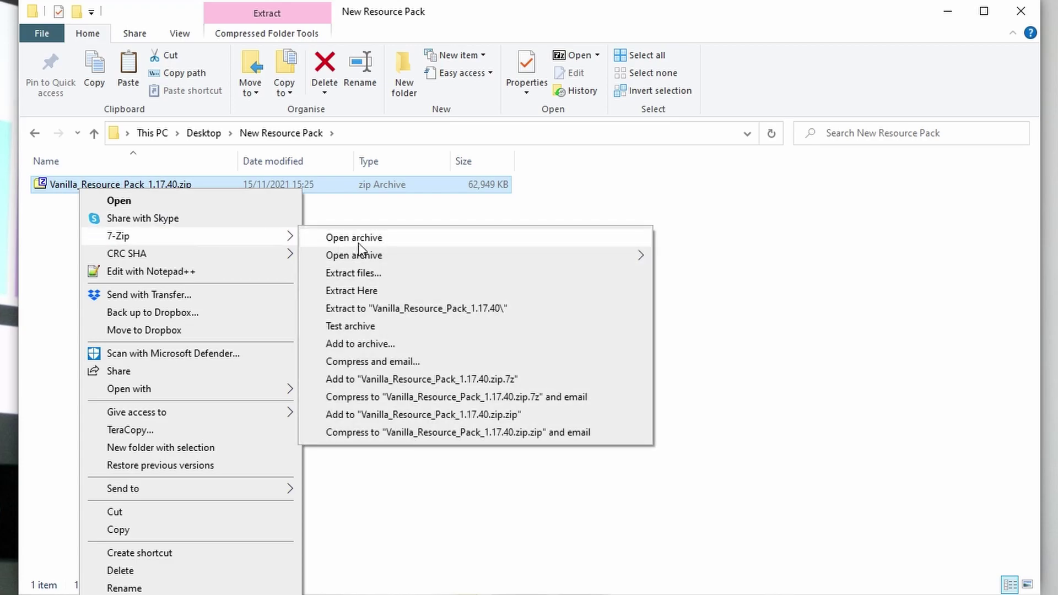
pyautogui.click(375, 293)
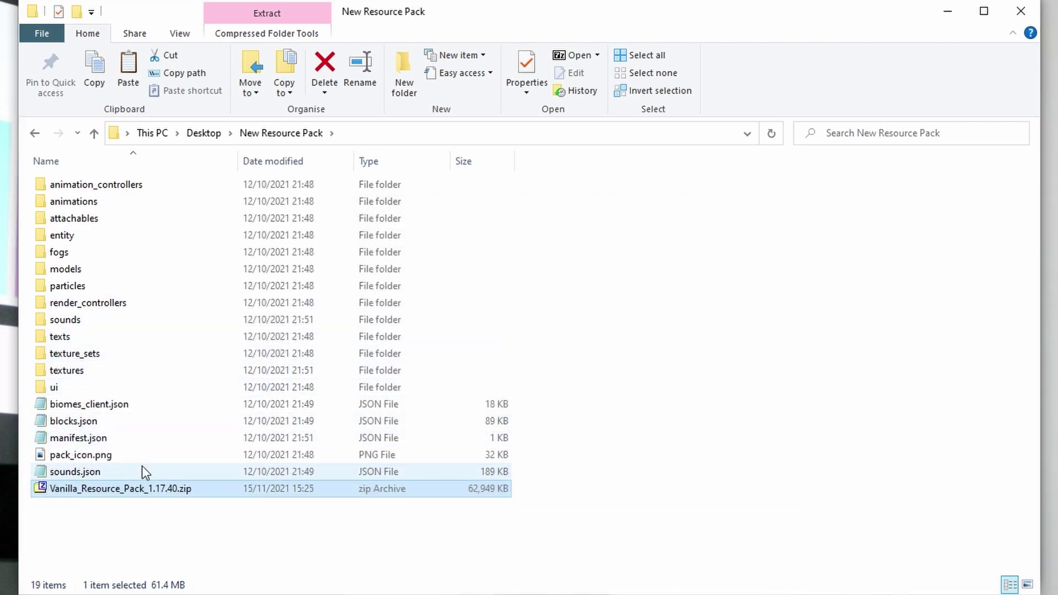
# - Delete the original Vanilla zip, keeping only the extracted files
pyautogui.click(80, 510)
pyautogui.click(74, 493)
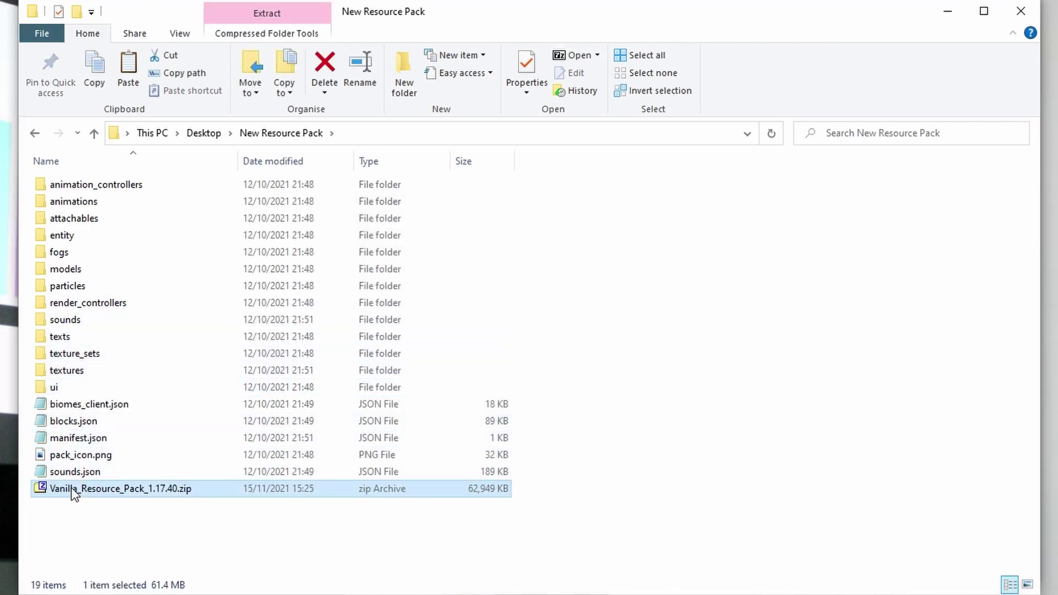
pyautogui.press('Delete')
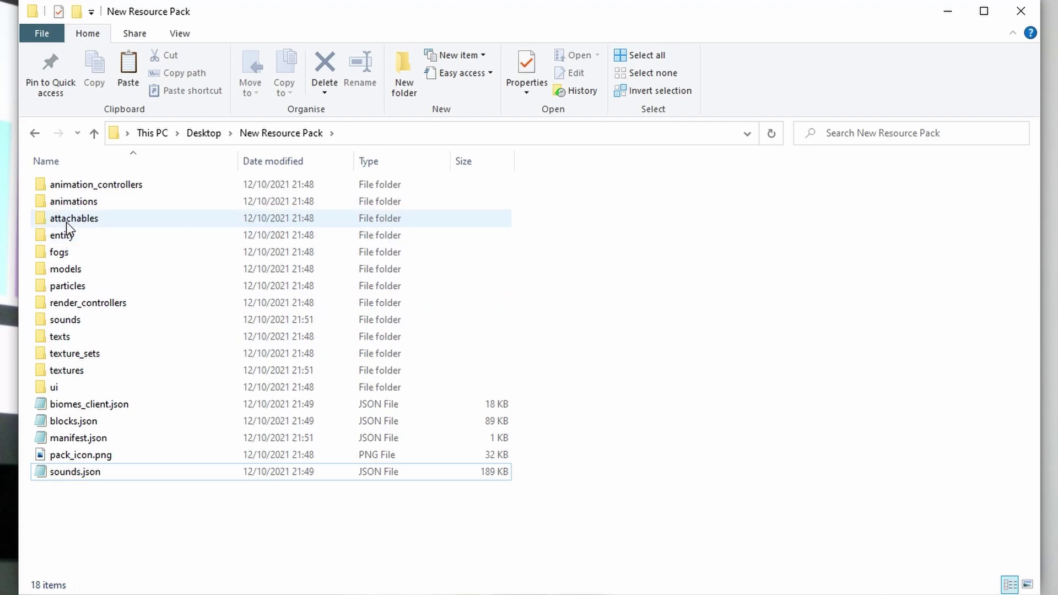
# - Create a new folder named 'Add on 2' on the Desktop
pyautogui.click(94, 135)
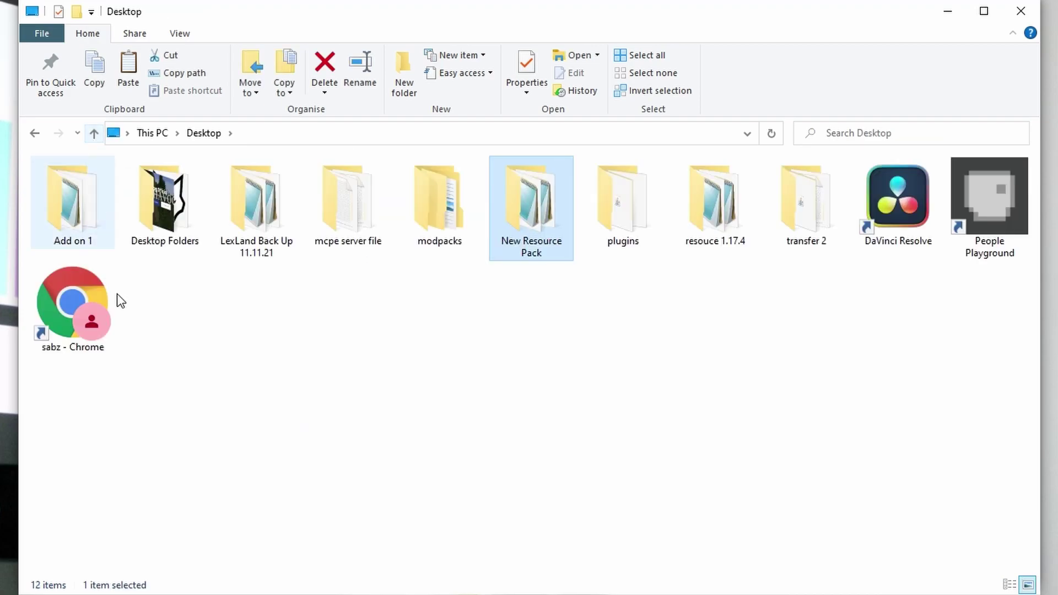
pyautogui.click(371, 385)
pyautogui.rightClick(371, 383)
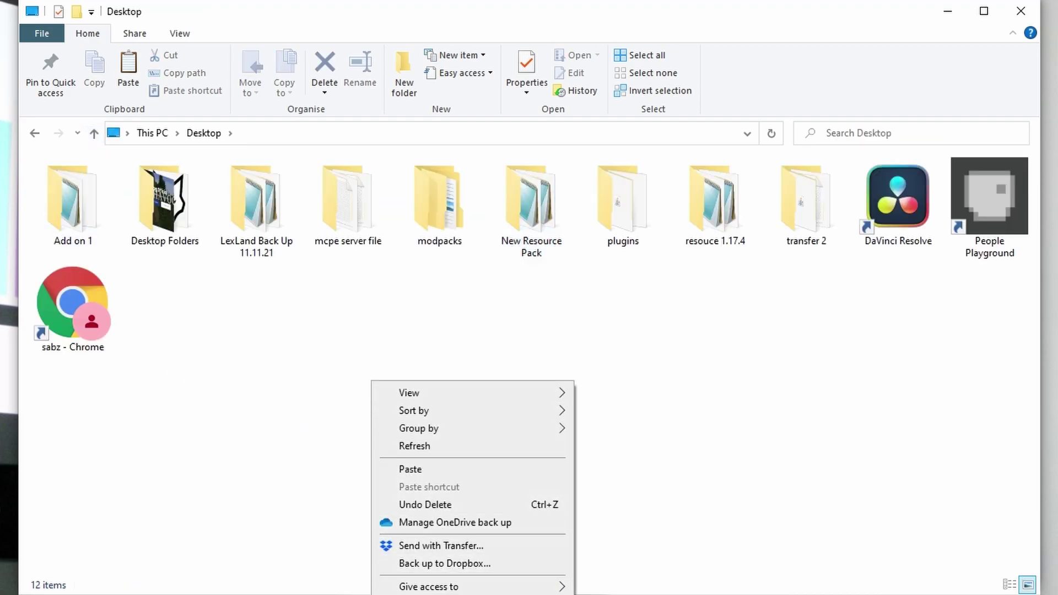
pyautogui.click(666, 422)
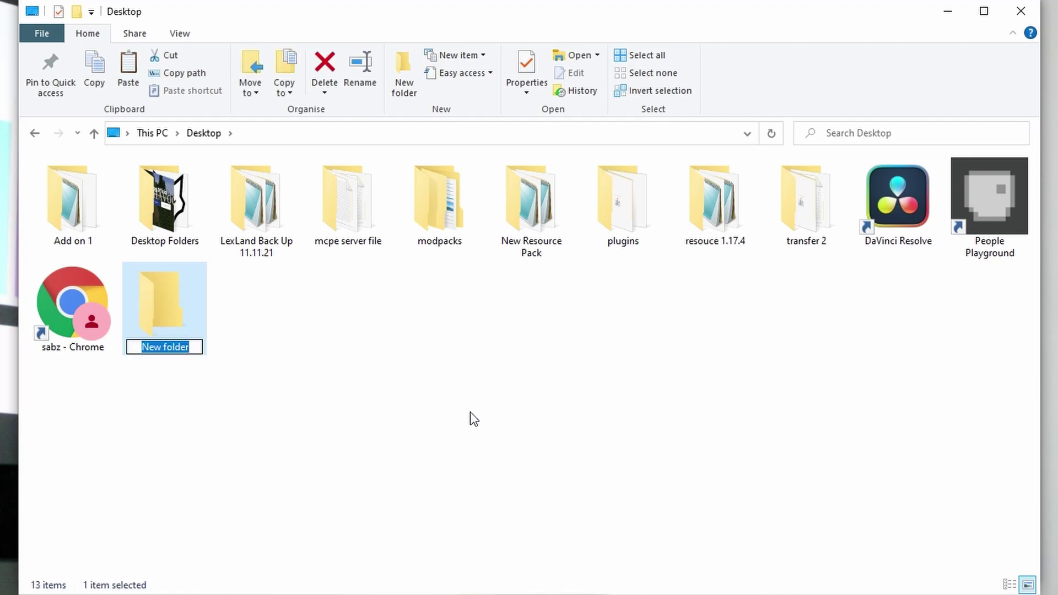
pyautogui.write('Add on 2')
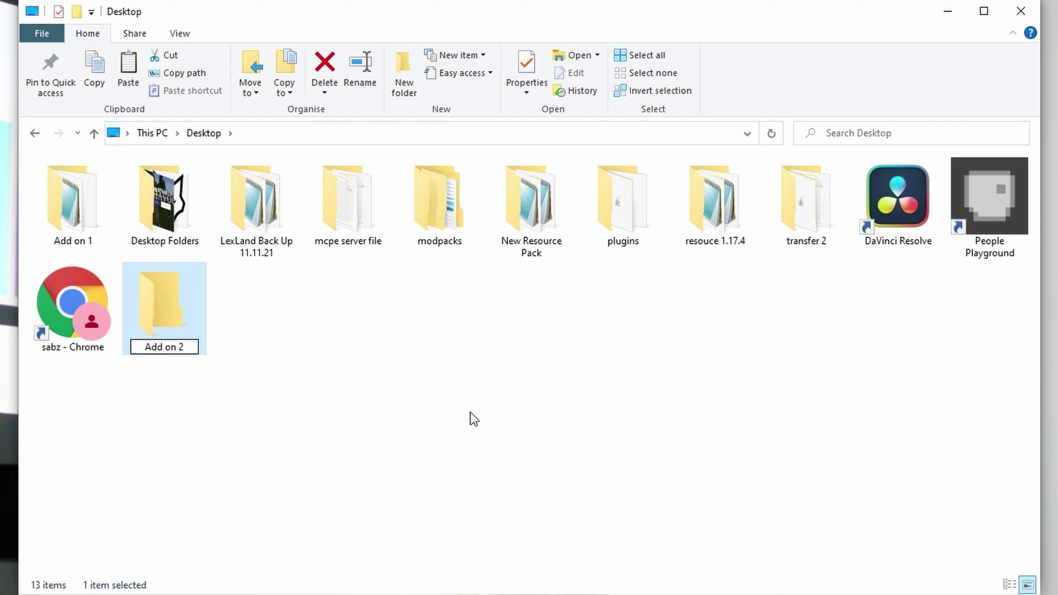
pyautogui.click(312, 424)
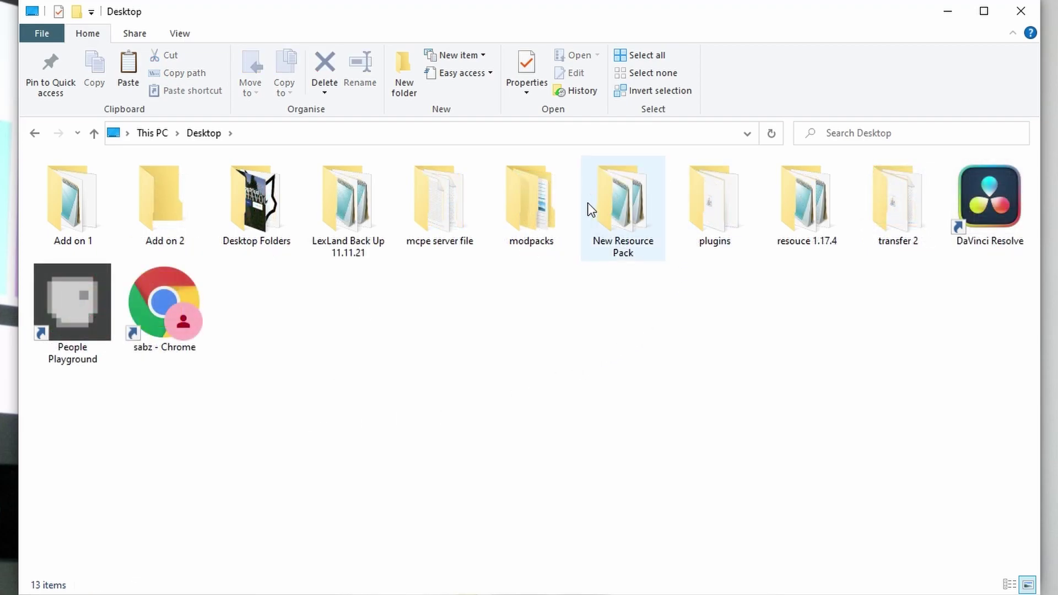
# - Open New Resource Pack and select pack_icon.png and manifest.json
pyautogui.click(630, 226)
pyautogui.doubleClick(630, 227)
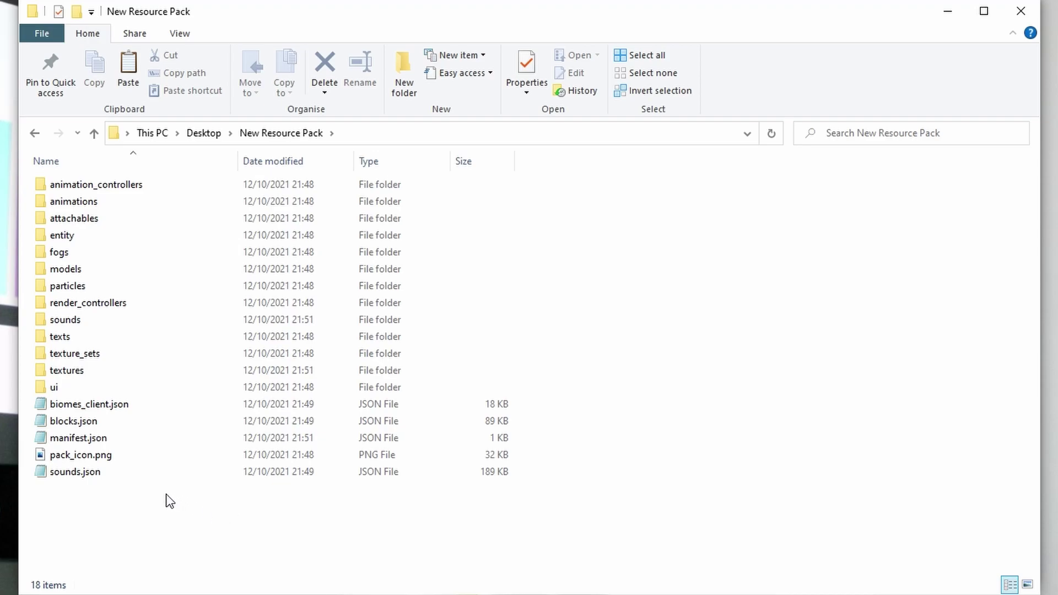
pyautogui.click(73, 456)
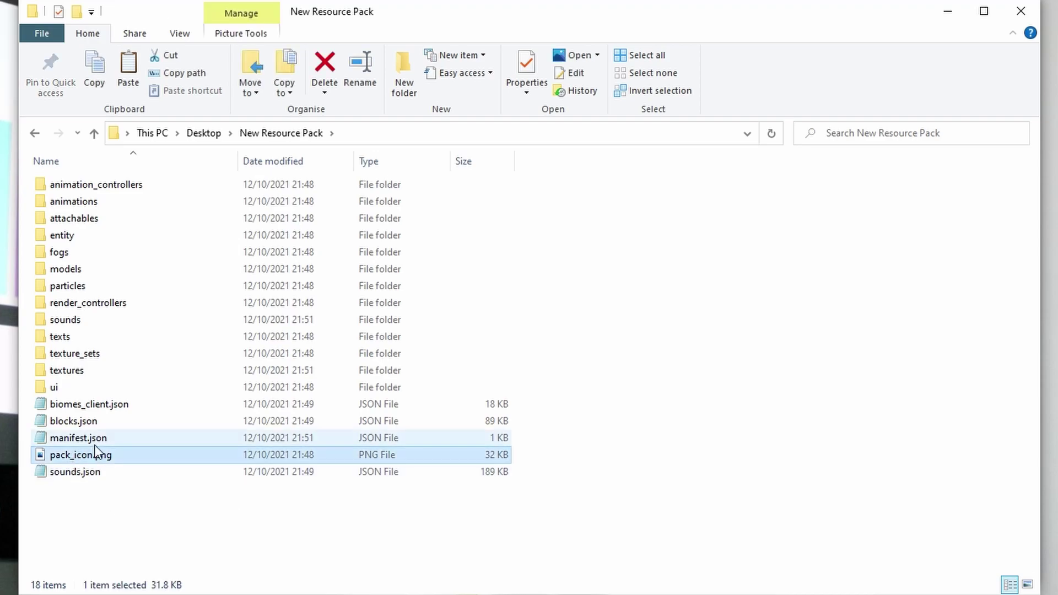
pyautogui.keyDown('ctrl'); pyautogui.click(71, 438); pyautogui.keyUp('ctrl')
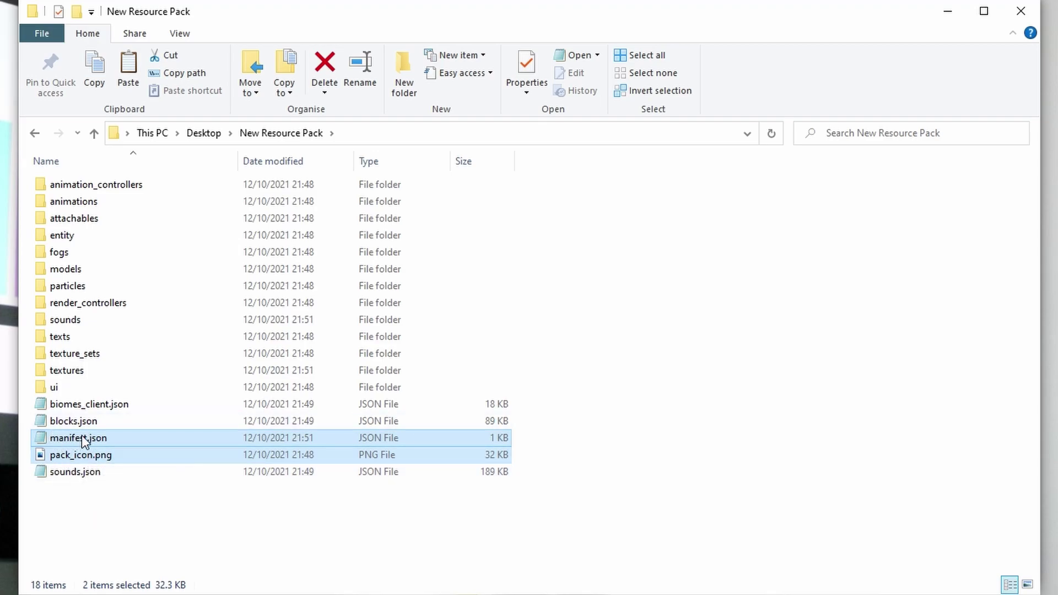
# - Add the textures folder to the selection and copy textures, manifest.json and pack_icon.png
pyautogui.keyDown('ctrl'); pyautogui.click(76, 372); pyautogui.keyUp('ctrl')
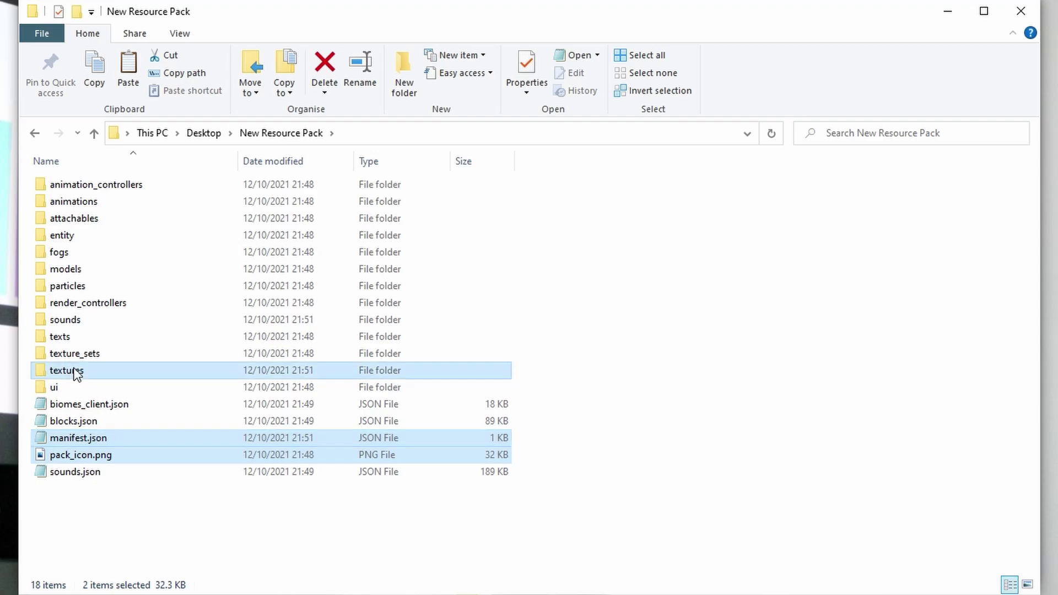
pyautogui.rightClick(76, 446)
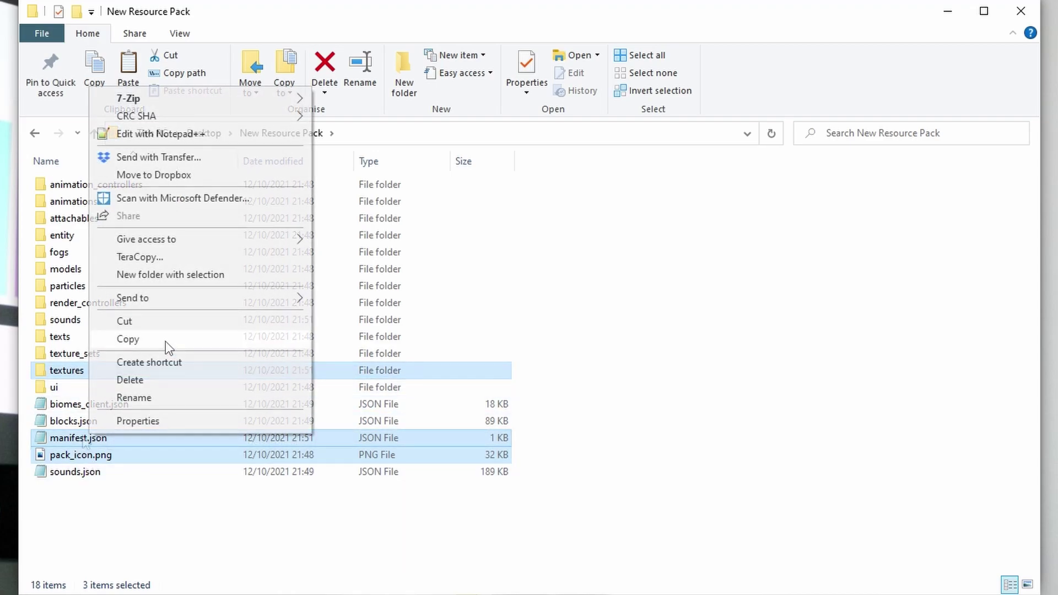
pyautogui.click(165, 342)
# - Paste the three copied items into the Add on 2 folder
pyautogui.click(94, 136)
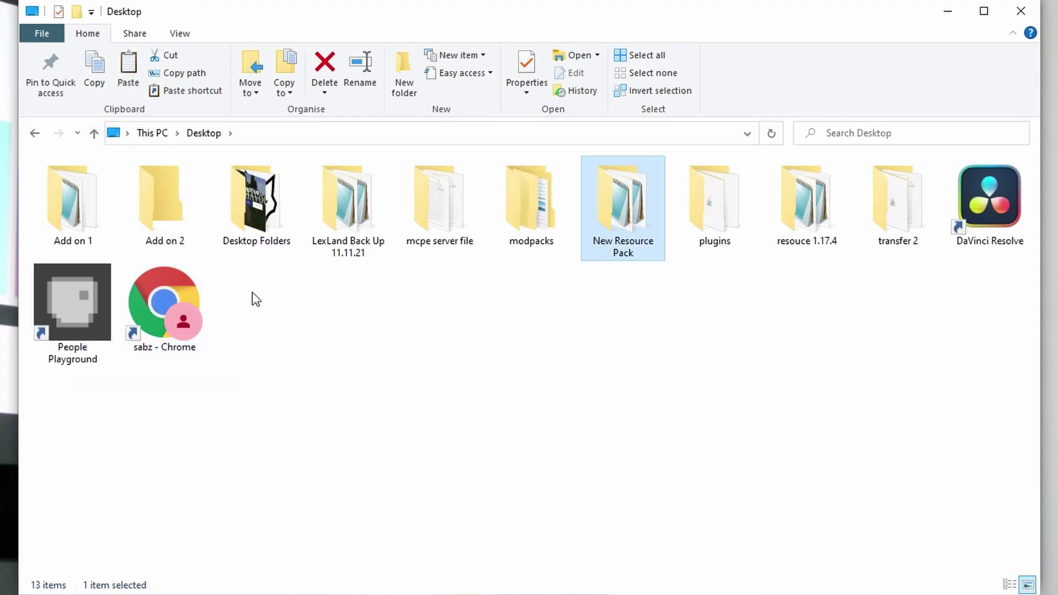
pyautogui.doubleClick(157, 202)
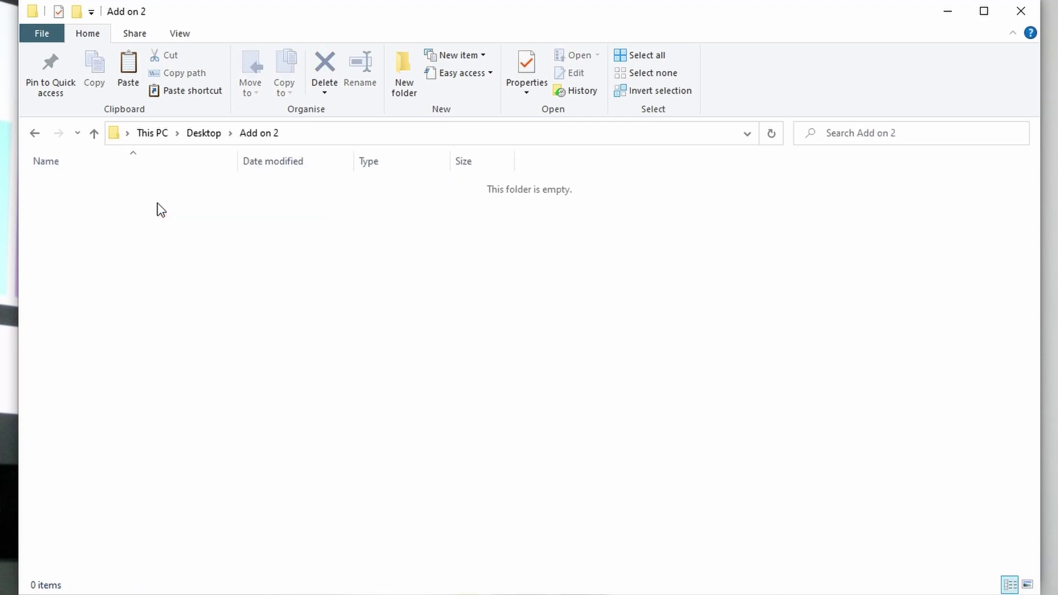
pyautogui.rightClick(127, 280)
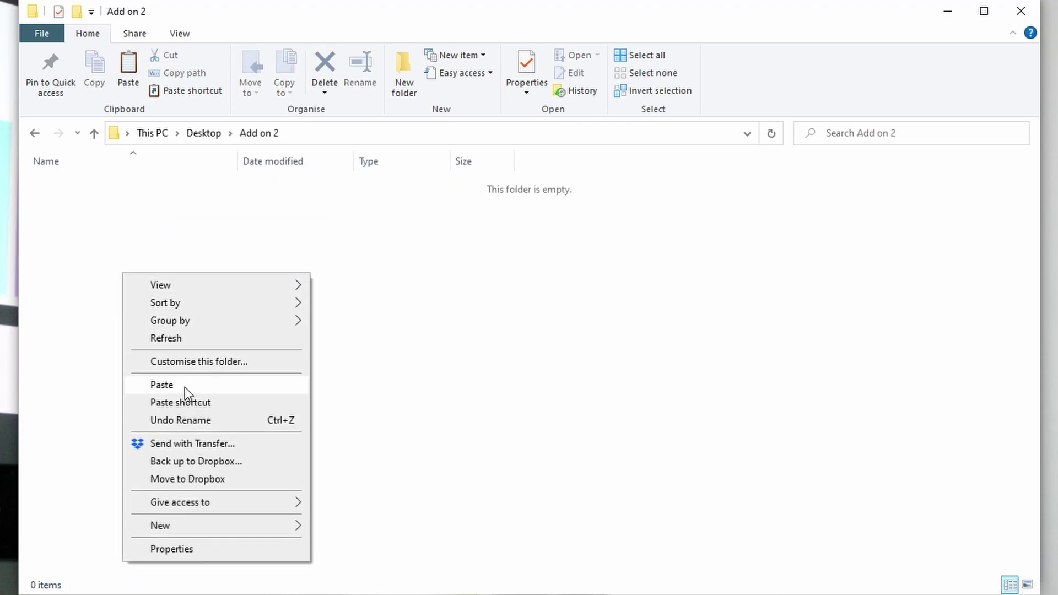
pyautogui.click(185, 387)
pyautogui.click(280, 398)
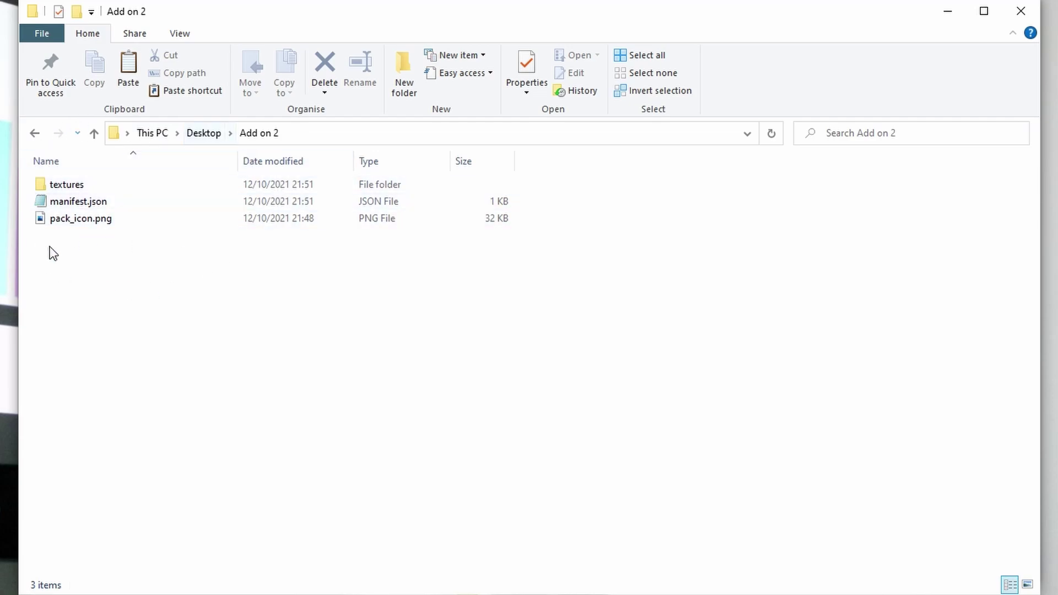
pyautogui.rightClick(69, 220)
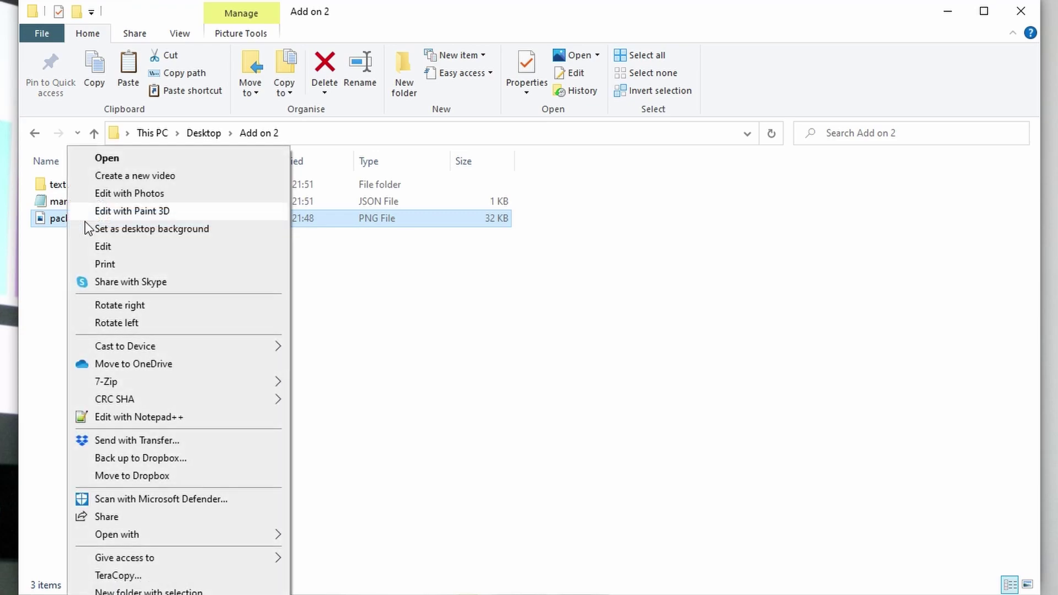
pyautogui.moveTo(132, 535)
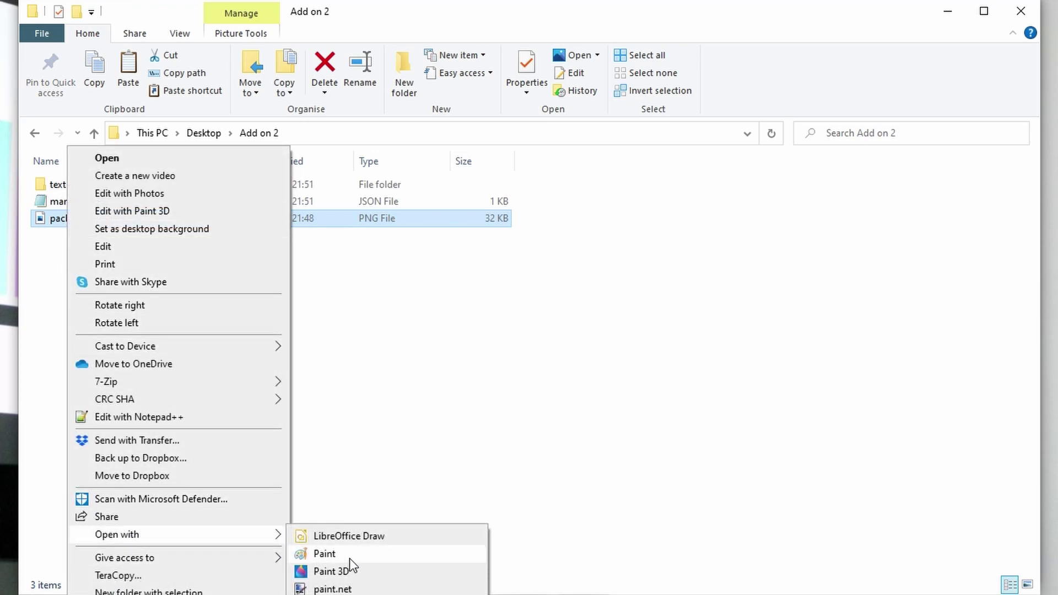
# - Open pack_icon.png in paint.net and draw a small red pencil loop on the grass side
pyautogui.click(341, 590)
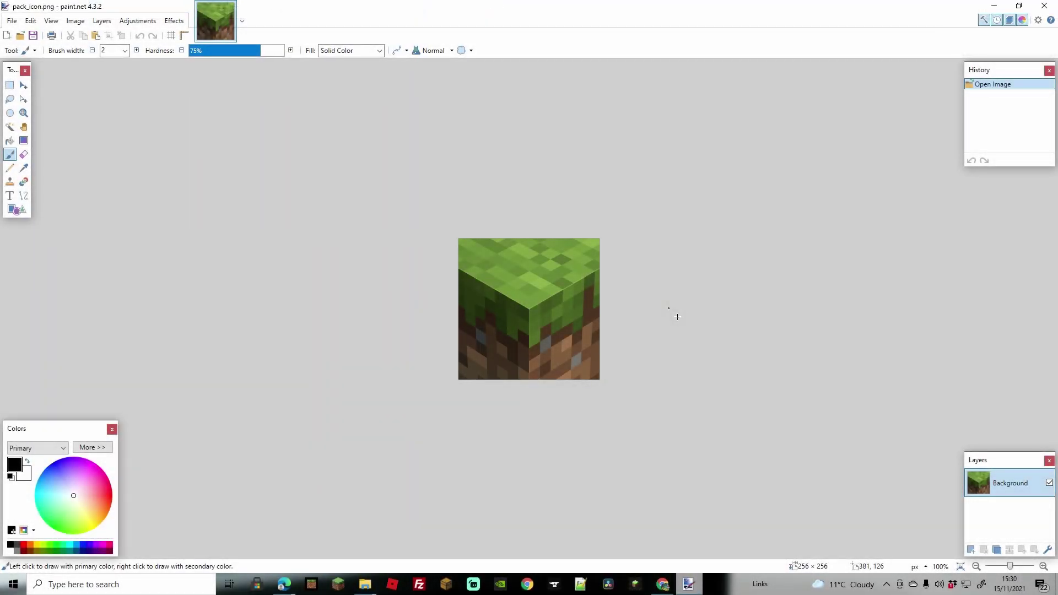
pyautogui.scroll(4, 677, 317)
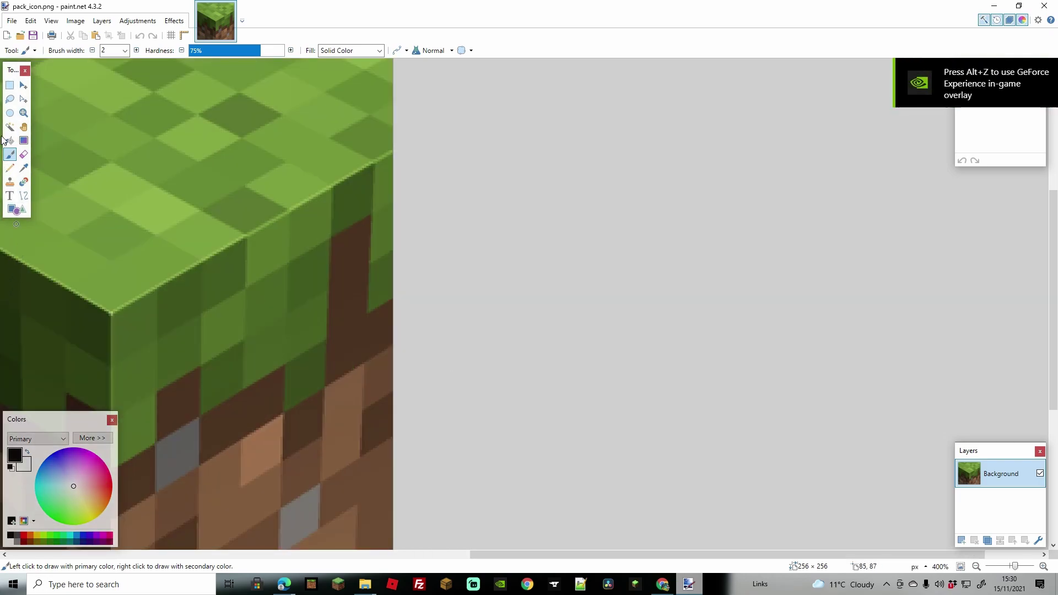
pyautogui.click(10, 168)
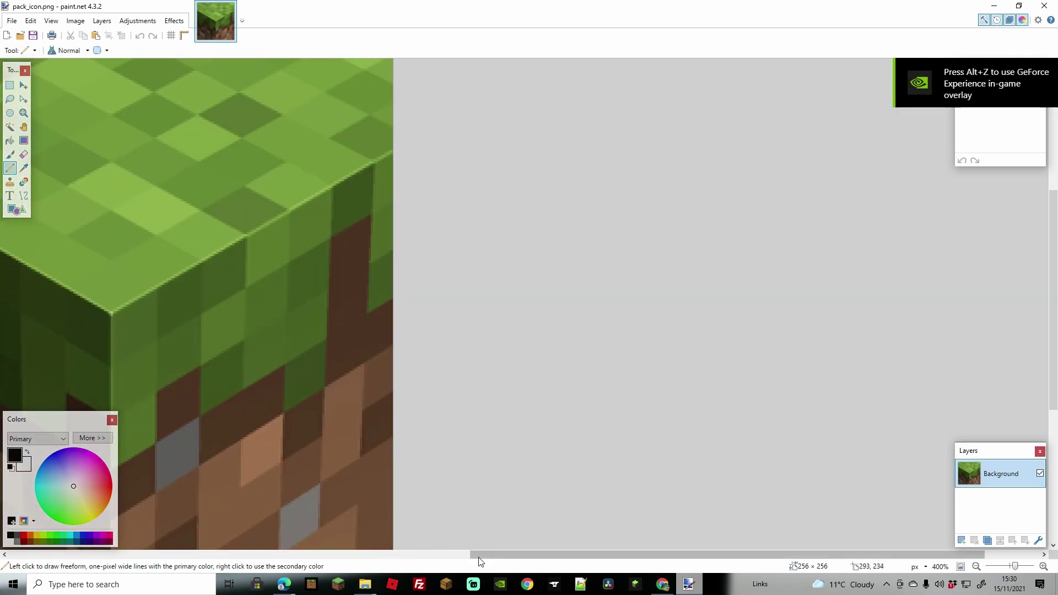
pyautogui.moveTo(475, 555); pyautogui.dragTo(317, 559)
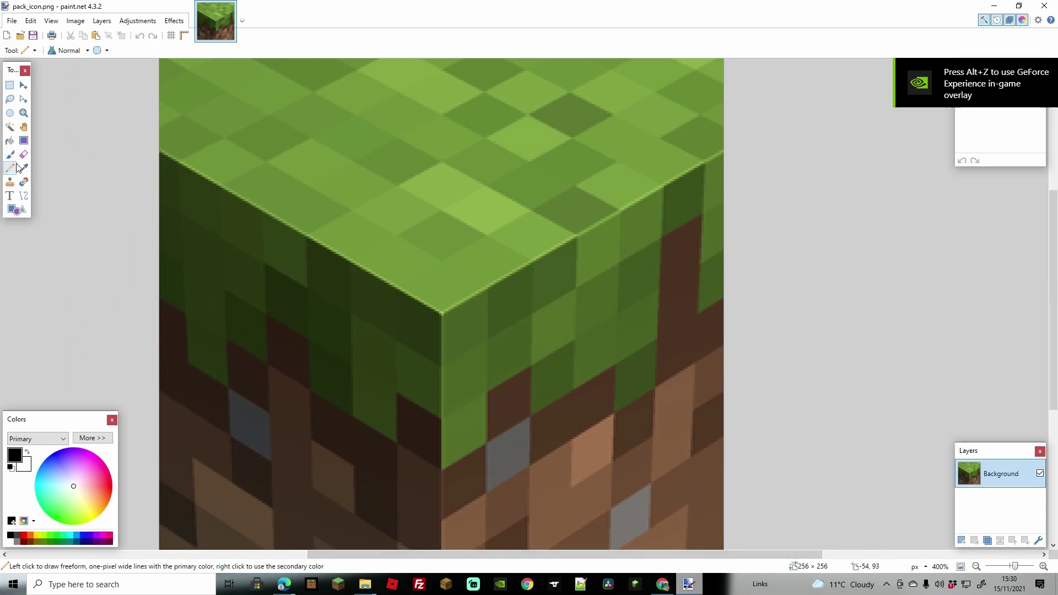
pyautogui.click(105, 489)
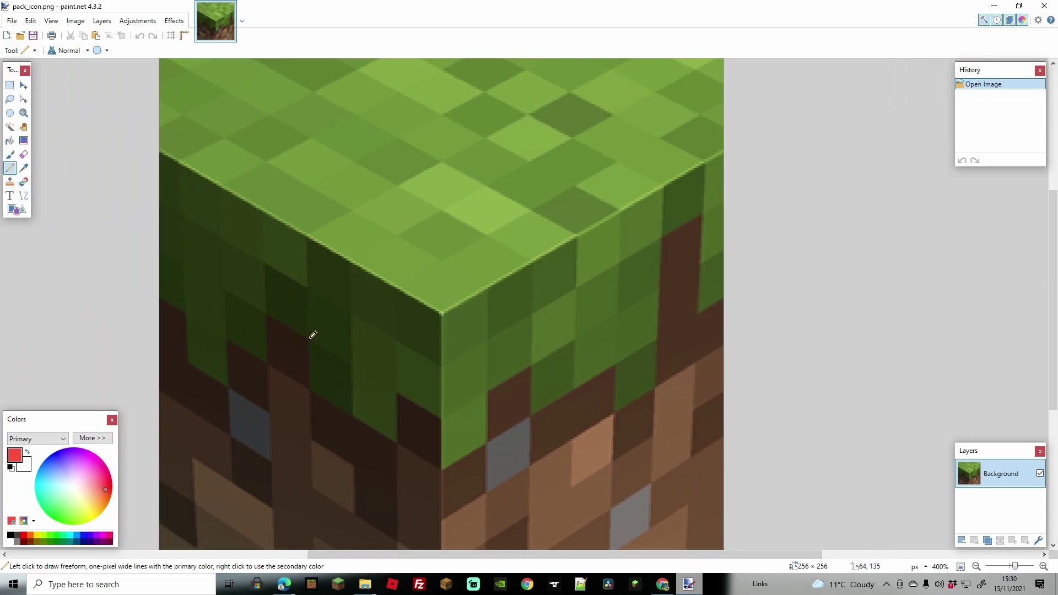
pyautogui.click(365, 298)
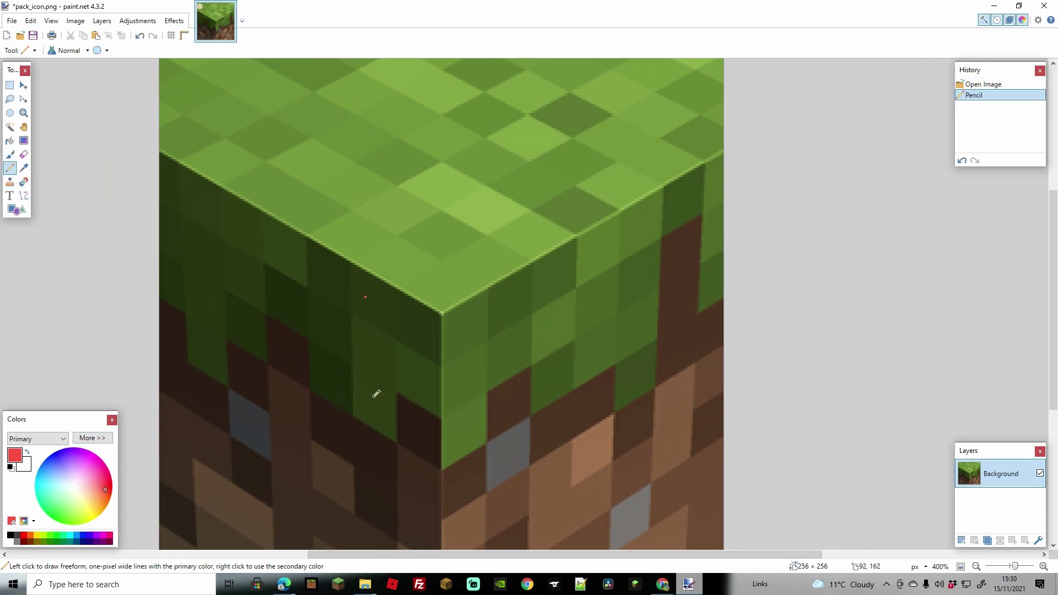
pyautogui.scroll(4, 376, 394)
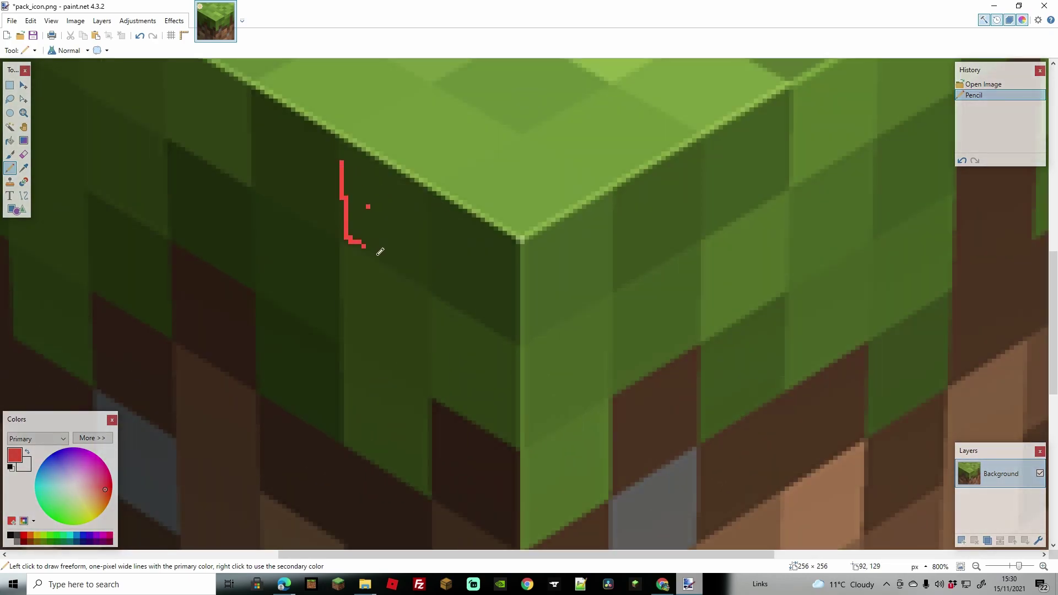
pyautogui.moveTo(380, 252)
pyautogui.mouseDown()
pyautogui.moveTo(418, 267)
pyautogui.moveTo(347, 158)
pyautogui.mouseUp()
pyautogui.scroll(-6, 485, 357)
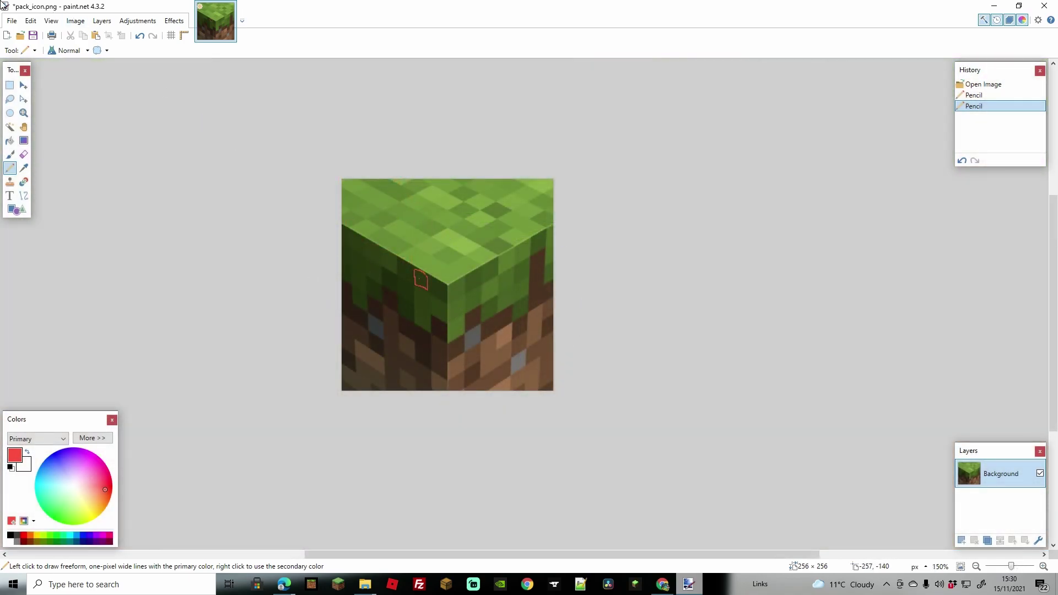
# - Save the edited pack icon as PNG and close paint.net
pyautogui.click(11, 20)
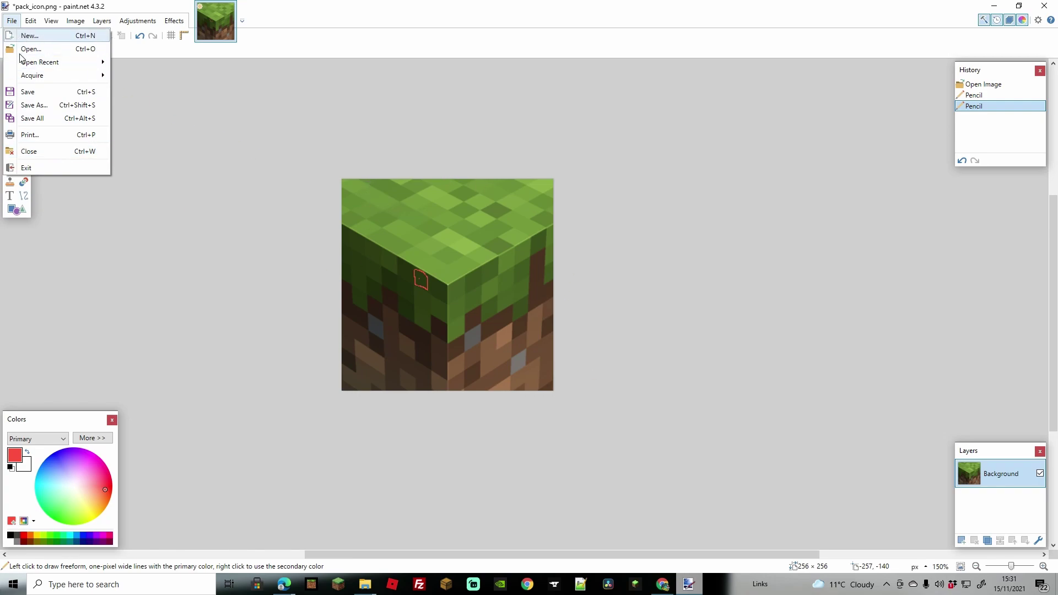
pyautogui.click(32, 92)
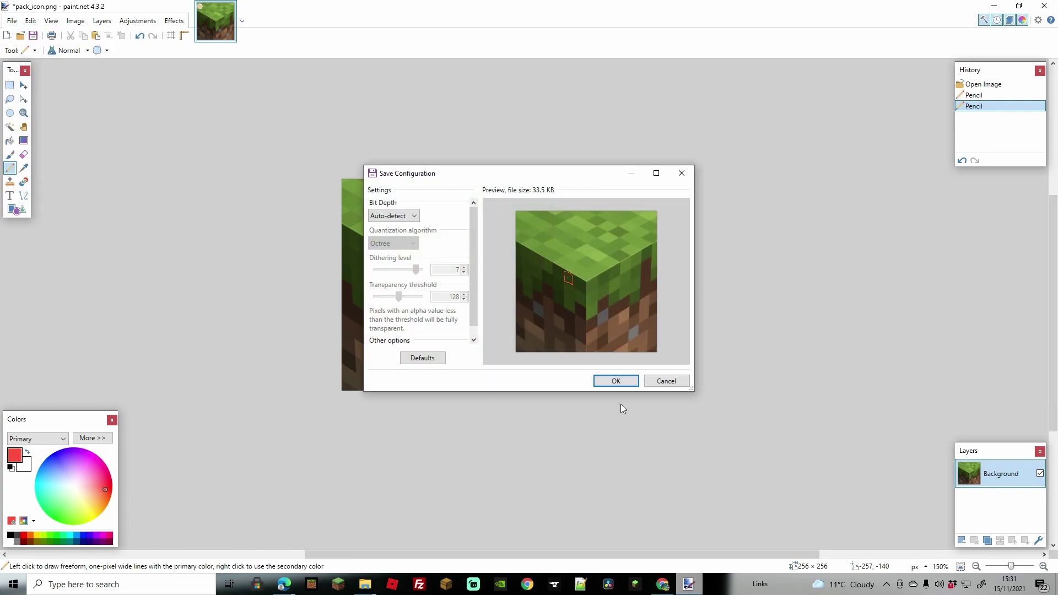
pyautogui.click(616, 381)
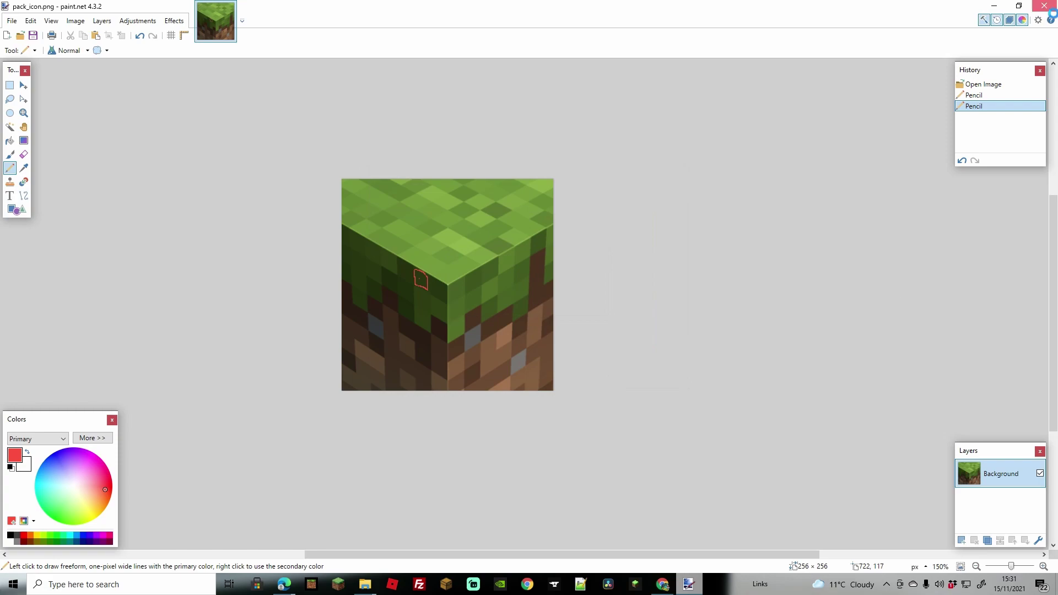
pyautogui.click(1045, 6)
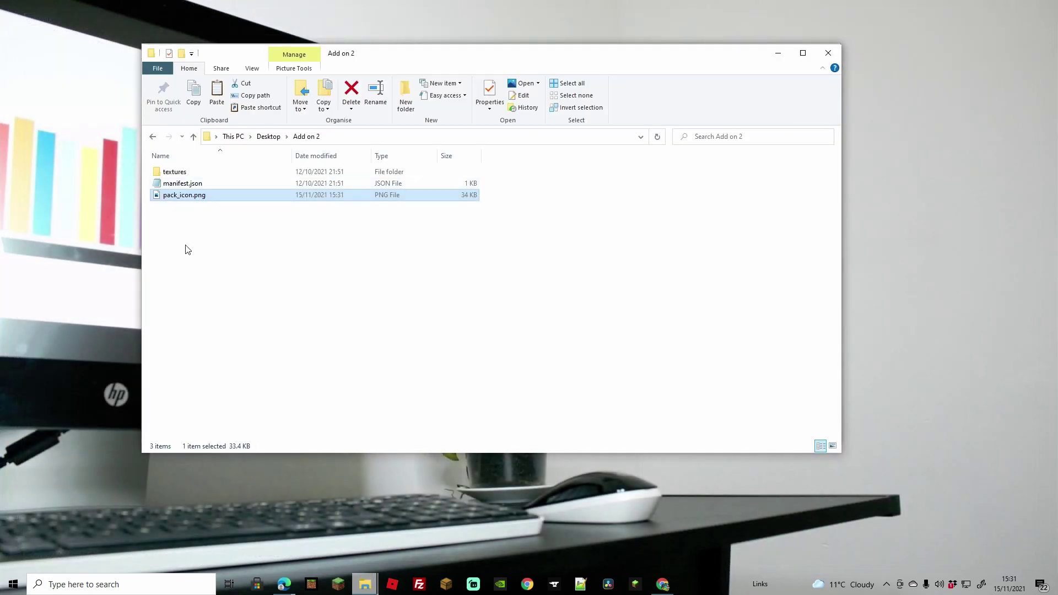
# - Open manifest.json in Notepad and replace the header description with 'Test Pack 1'
pyautogui.doubleClick(179, 187)
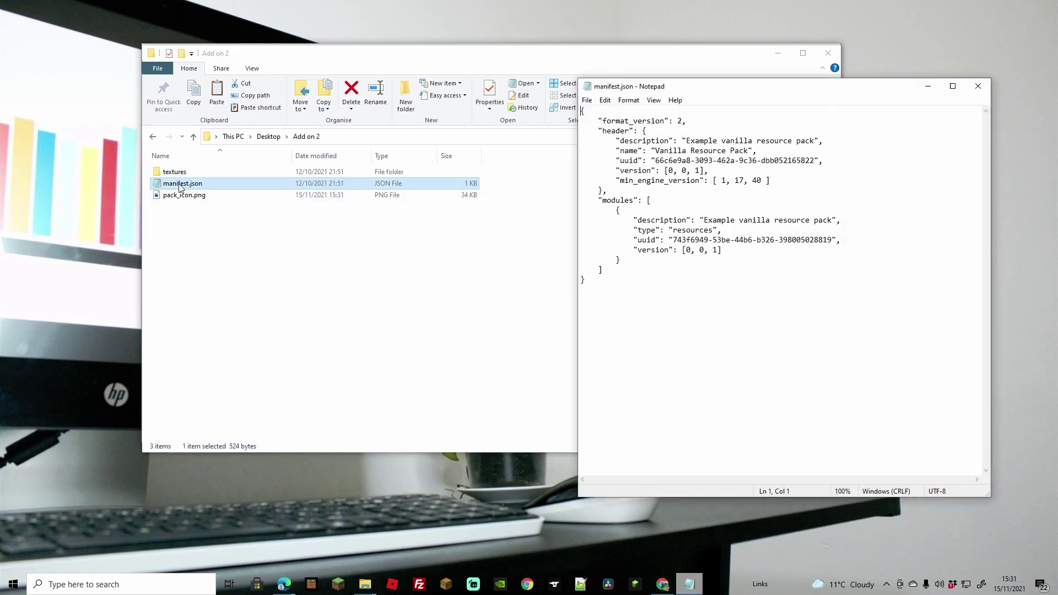
pyautogui.moveTo(666, 92); pyautogui.dragTo(501, 99)
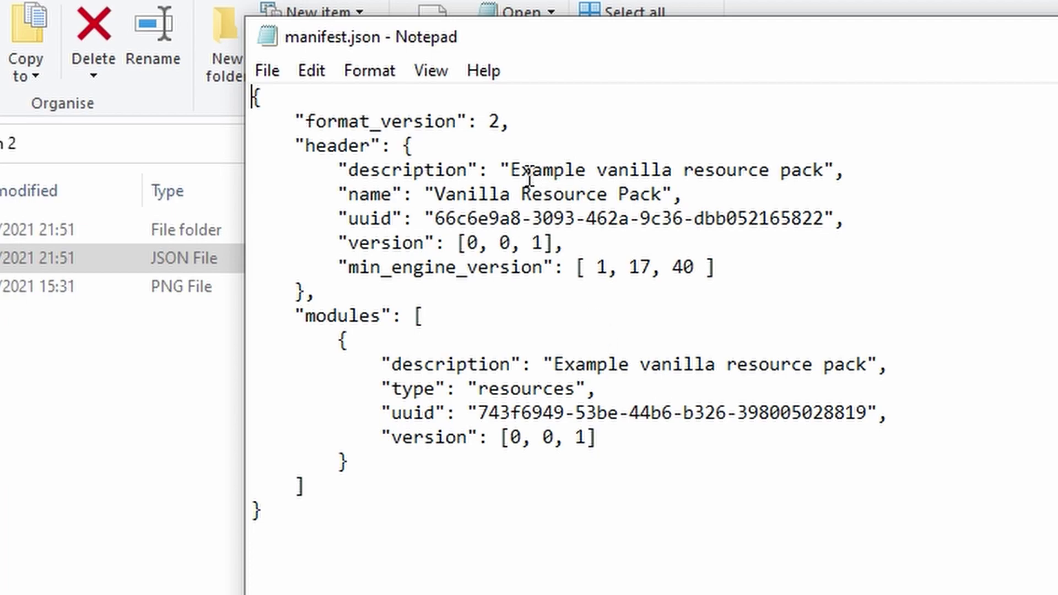
pyautogui.moveTo(511, 176); pyautogui.dragTo(825, 172)
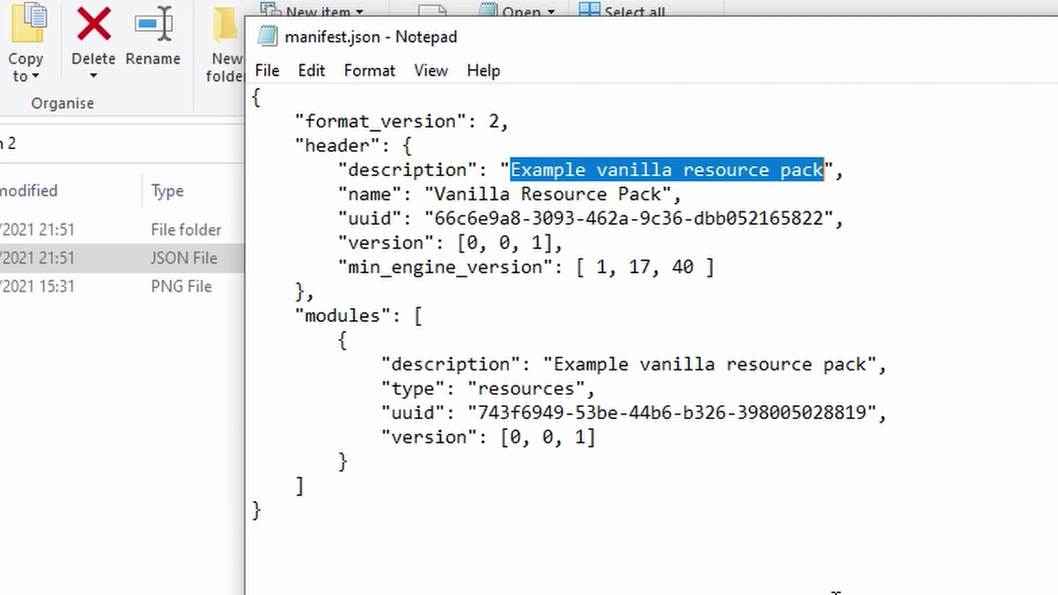
pyautogui.write('Test Pack')
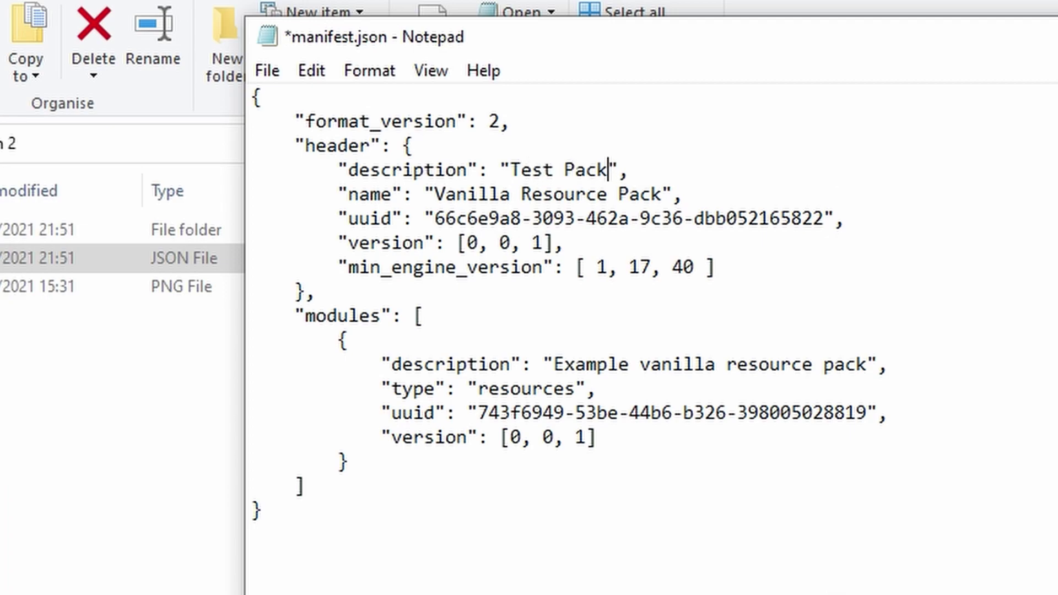
pyautogui.write(' 1')
pyautogui.press('Up')
# - Copy 'Test Pack 1' over the 'Vanilla Resource Pack' name, then select the old header uuid
pyautogui.keyDown('shift'); pyautogui.click(508, 170); pyautogui.keyUp('shift')
pyautogui.moveTo(502, 170)
pyautogui.mouseDown()
pyautogui.moveTo(643, 174)
pyautogui.moveTo(511, 171)
pyautogui.mouseUp()
pyautogui.rightClick(551, 170)
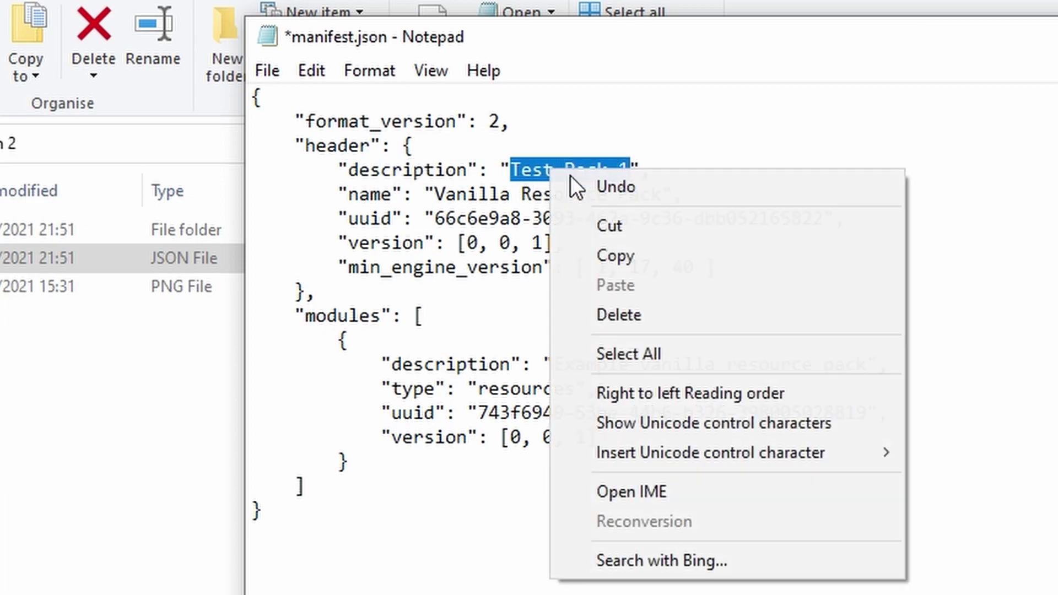
pyautogui.click(620, 254)
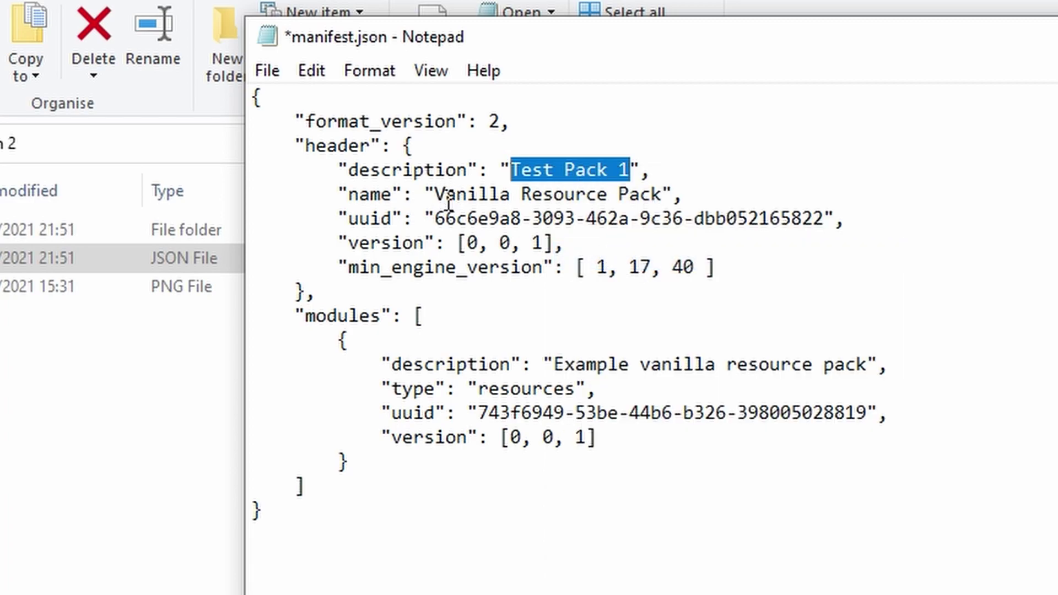
pyautogui.moveTo(442, 196); pyautogui.dragTo(671, 219)
pyautogui.hotkey('ctrl', 'v')
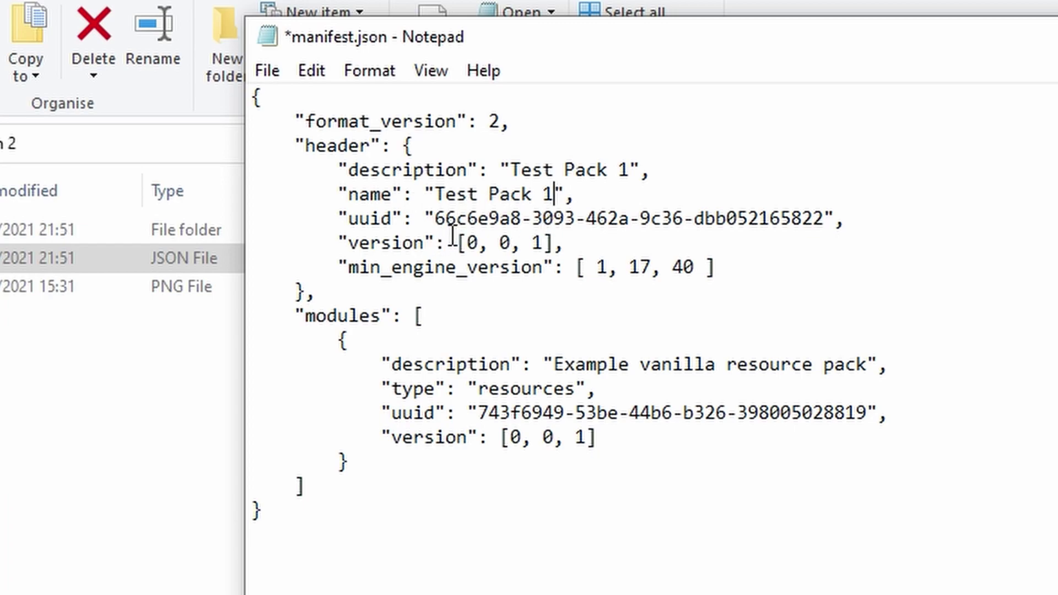
pyautogui.moveTo(437, 223); pyautogui.dragTo(770, 223)
pyautogui.click(578, 244)
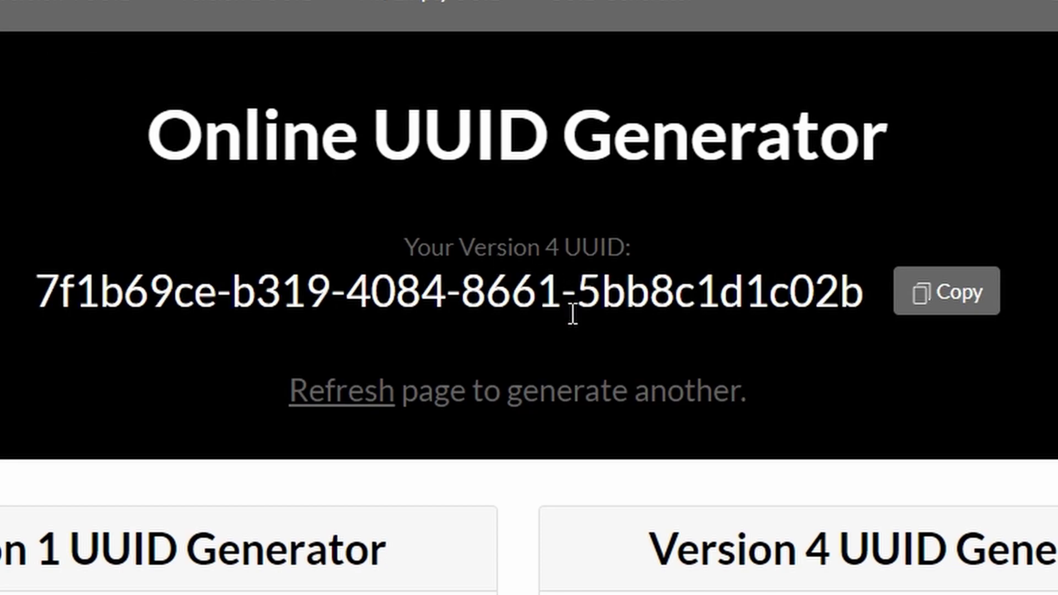
pyautogui.click(945, 303)
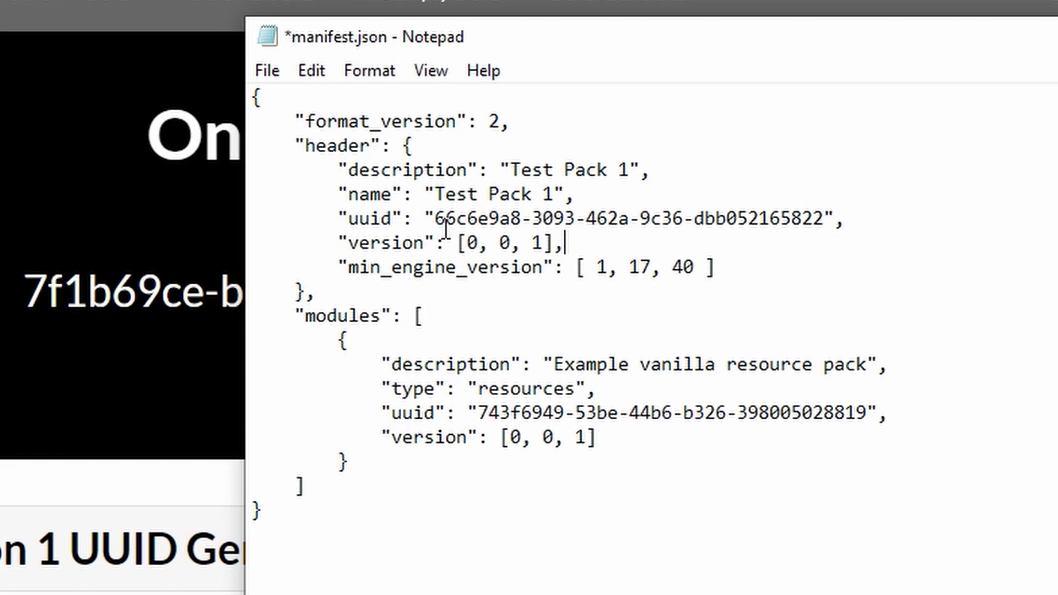
pyautogui.moveTo(436, 220); pyautogui.dragTo(834, 227)
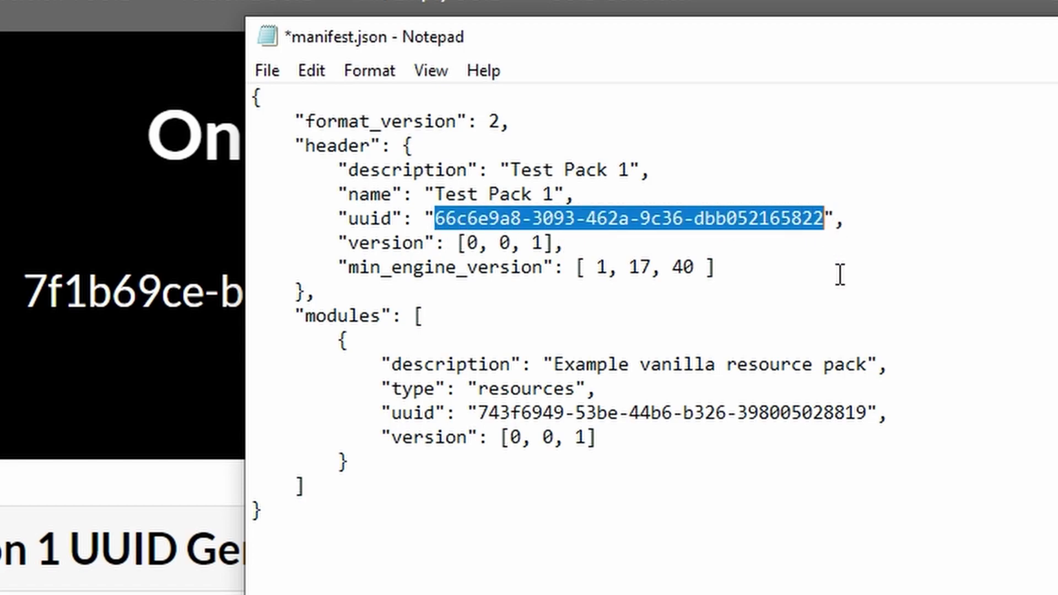
pyautogui.hotkey('ctrl', 'v')
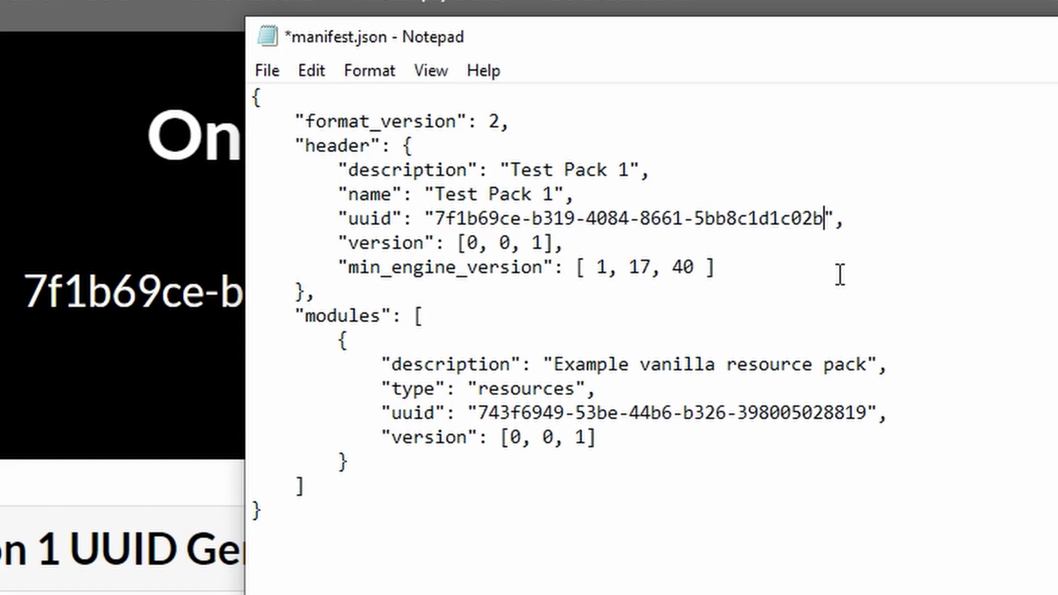
pyautogui.click(916, 220)
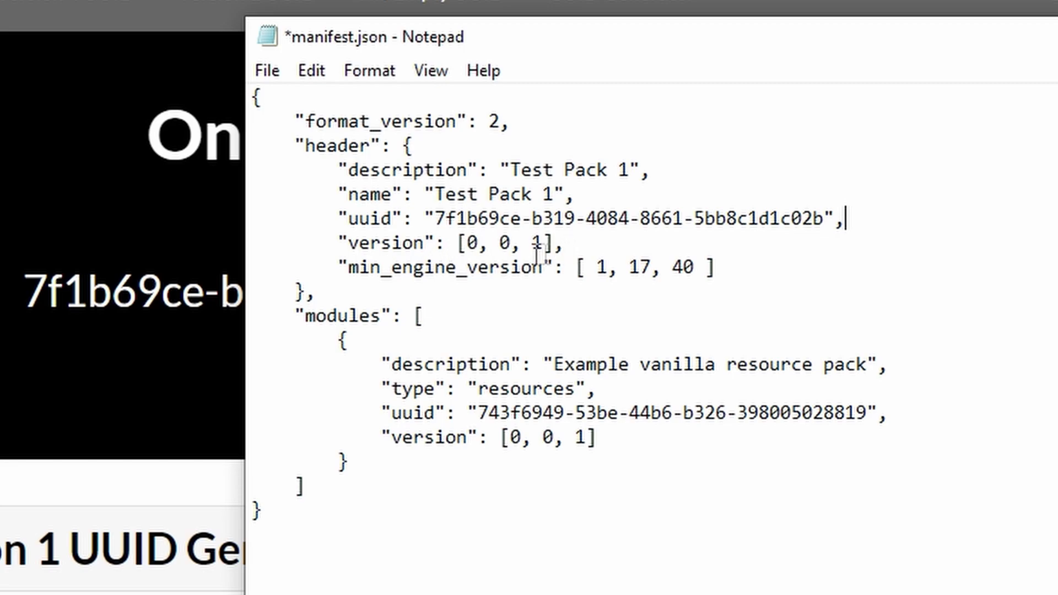
pyautogui.click(269, 68)
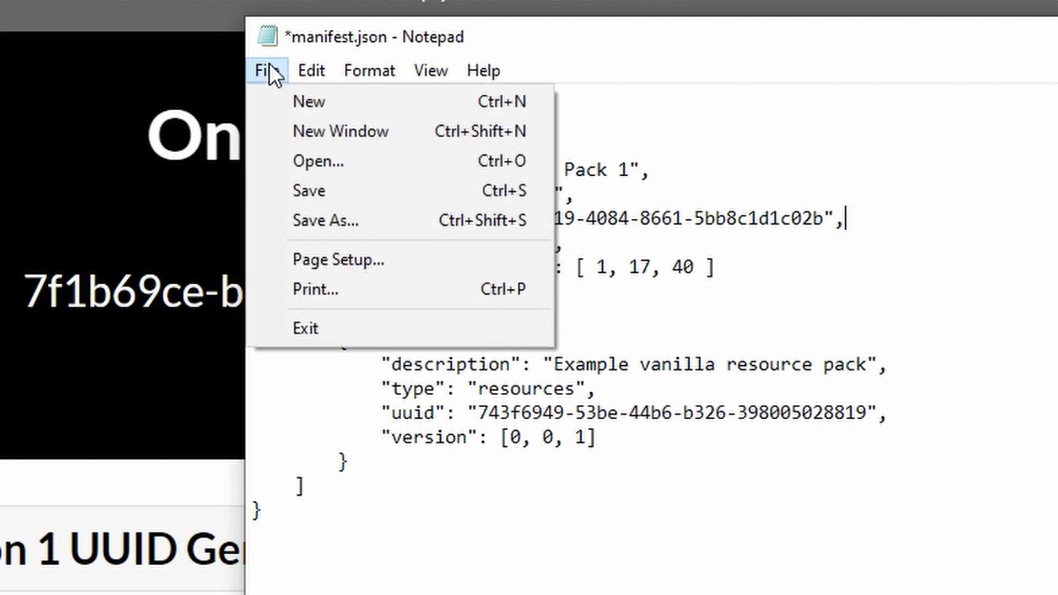
pyautogui.click(328, 190)
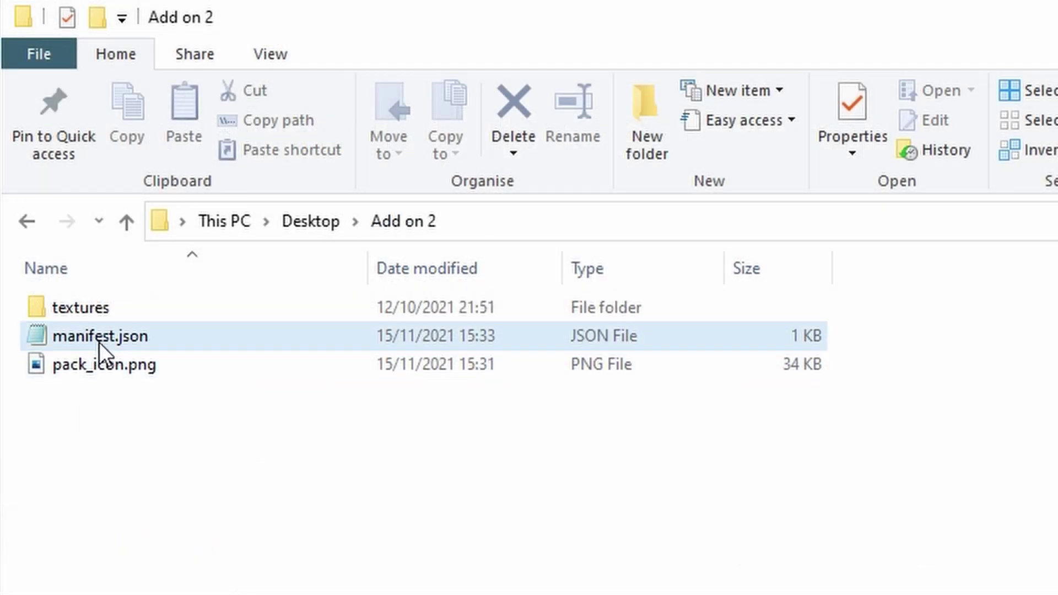
# - Go into textures > painting and bring up the context menu for kz.png
pyautogui.doubleClick(74, 304)
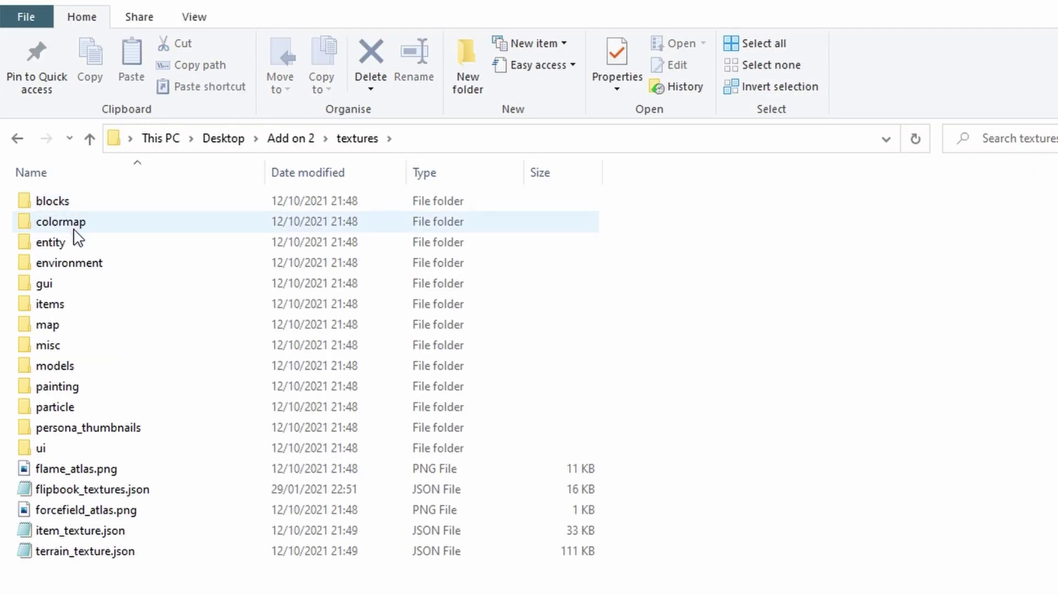
pyautogui.doubleClick(67, 399)
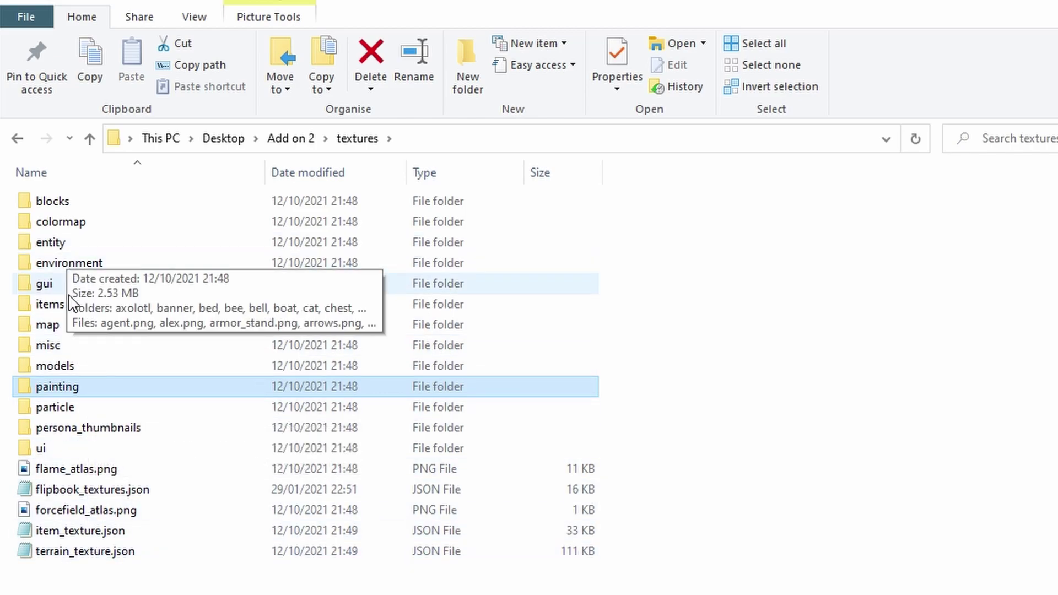
pyautogui.doubleClick(57, 389)
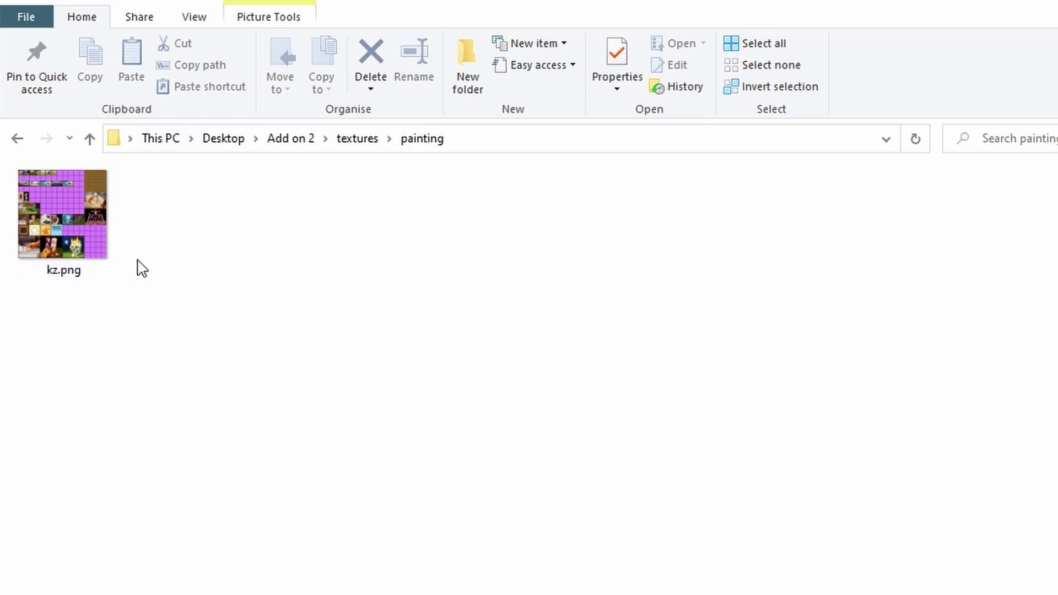
pyautogui.rightClick(57, 224)
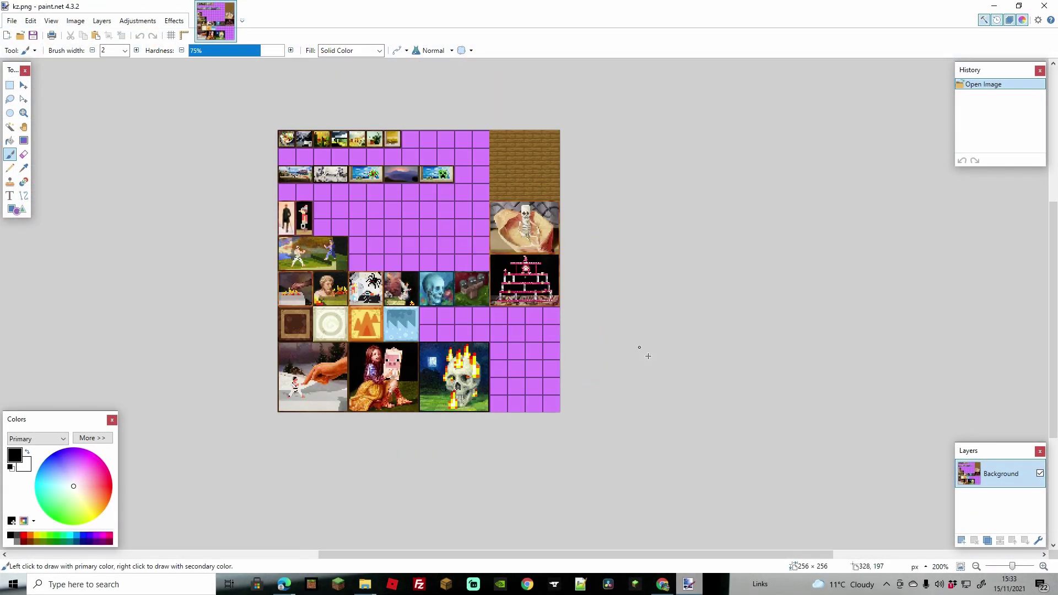
# - Zoom into kz.png and cross out the flaming skull painting in red
pyautogui.scroll(3, 639, 347)
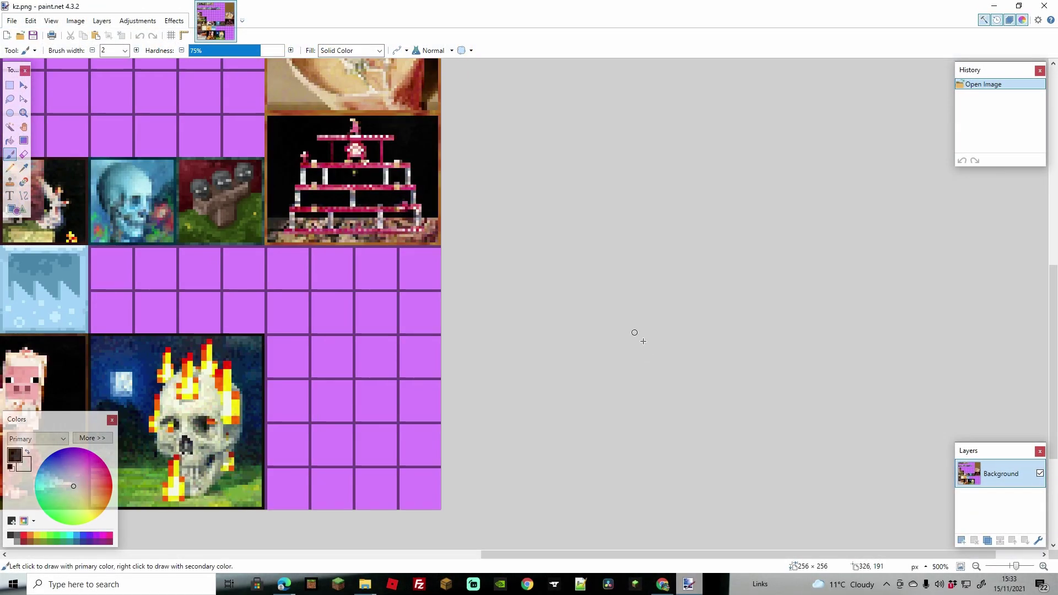
pyautogui.hscroll(-1, 401, 539)
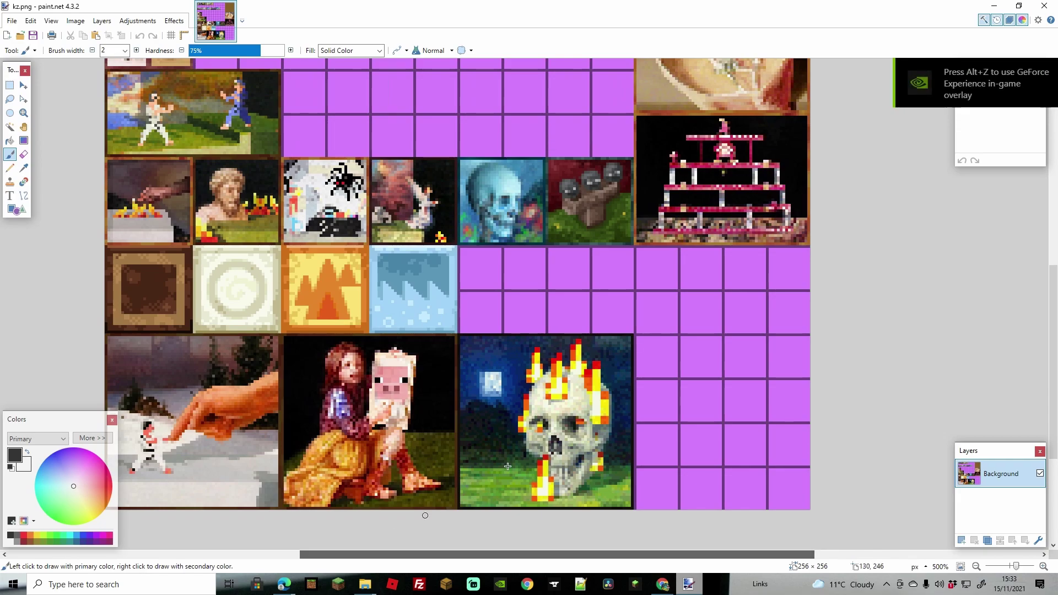
pyautogui.moveTo(1051, 294); pyautogui.dragTo(1056, 195)
pyautogui.scroll(-5, 524, 359)
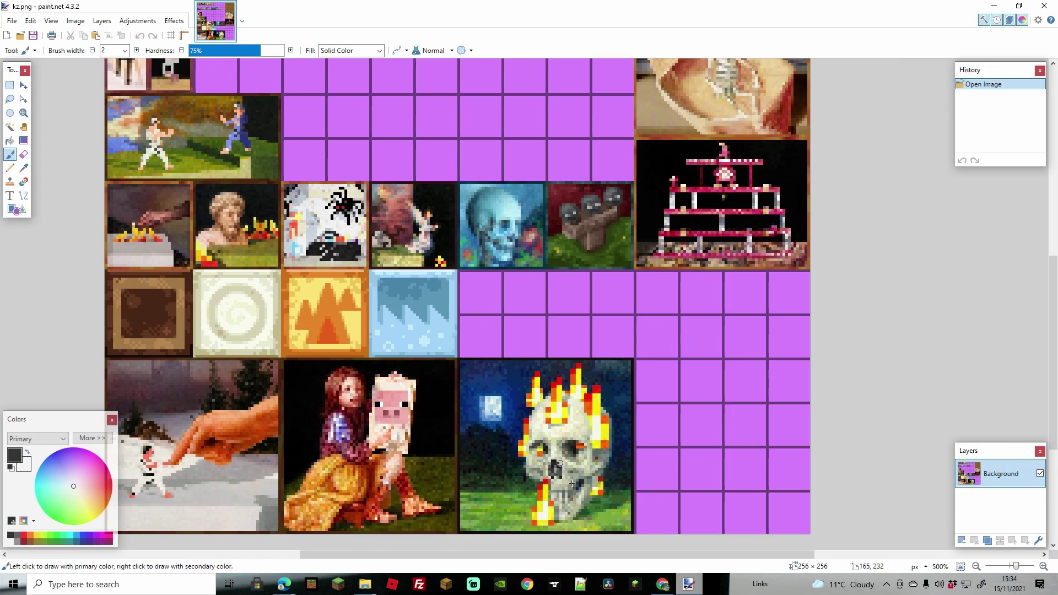
pyautogui.moveTo(497, 444); pyautogui.dragTo(605, 436)
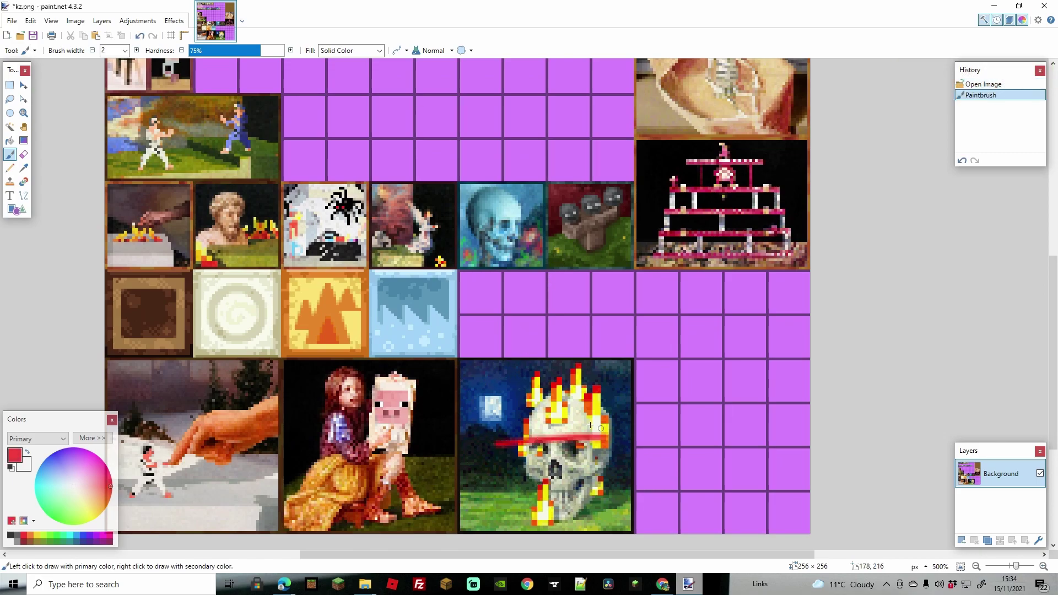
pyautogui.moveTo(549, 403); pyautogui.dragTo(547, 524)
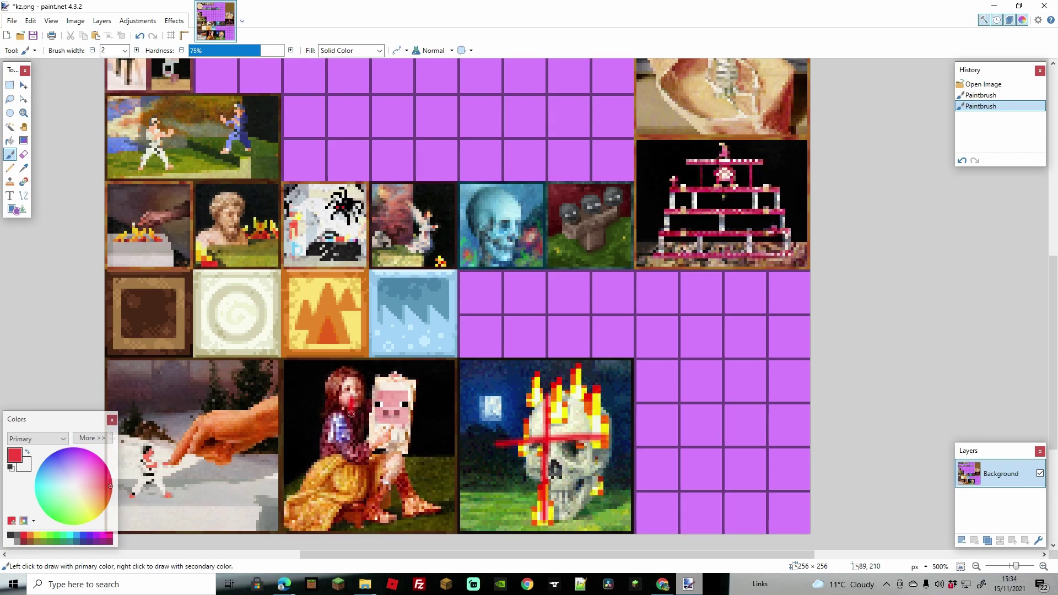
# - Draw red crosses over the girl-with-pig and hand paintings and strike through the bust
pyautogui.moveTo(351, 413); pyautogui.dragTo(349, 506)
pyautogui.moveTo(313, 441); pyautogui.dragTo(414, 441)
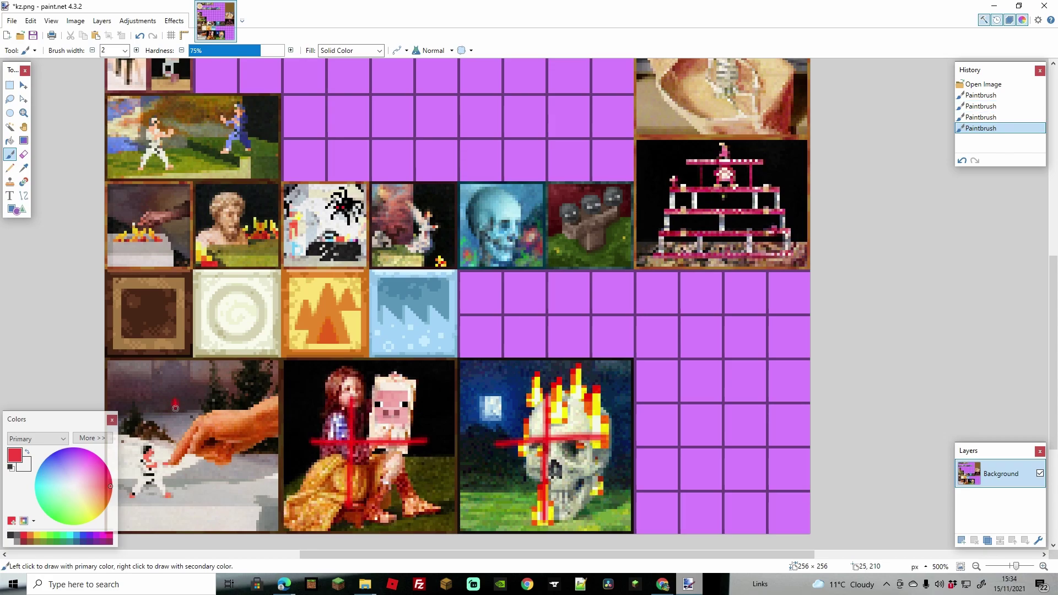
pyautogui.moveTo(175, 406); pyautogui.dragTo(175, 498)
pyautogui.moveTo(144, 444); pyautogui.dragTo(232, 444)
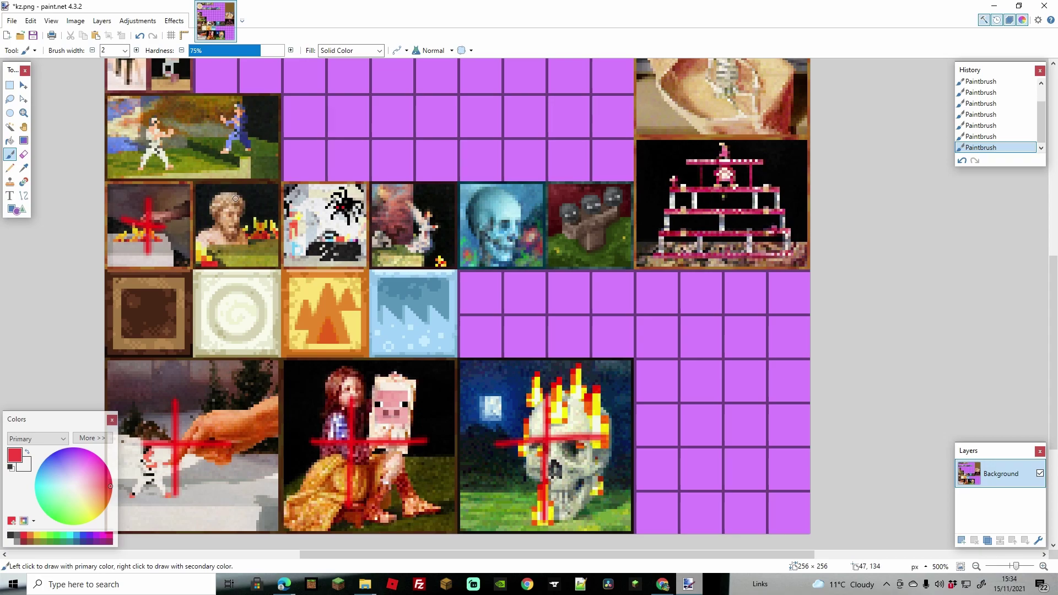
pyautogui.moveTo(235, 199); pyautogui.dragTo(237, 262)
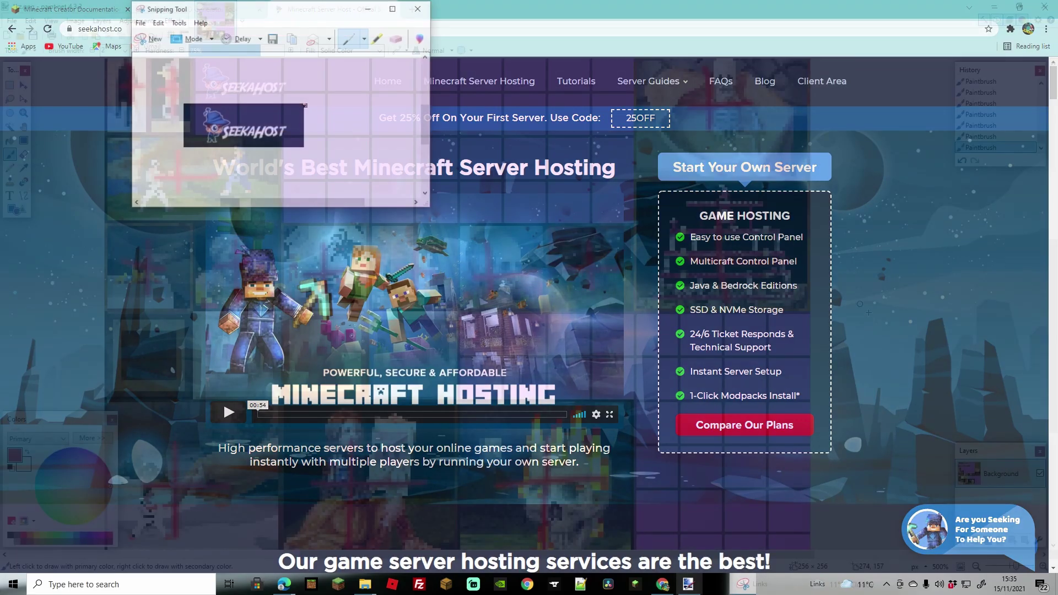
# - Paste the SeekaHost logo, resize it to 62×31 and place it in a painting slot
pyautogui.hotkey('ctrl', 'v')
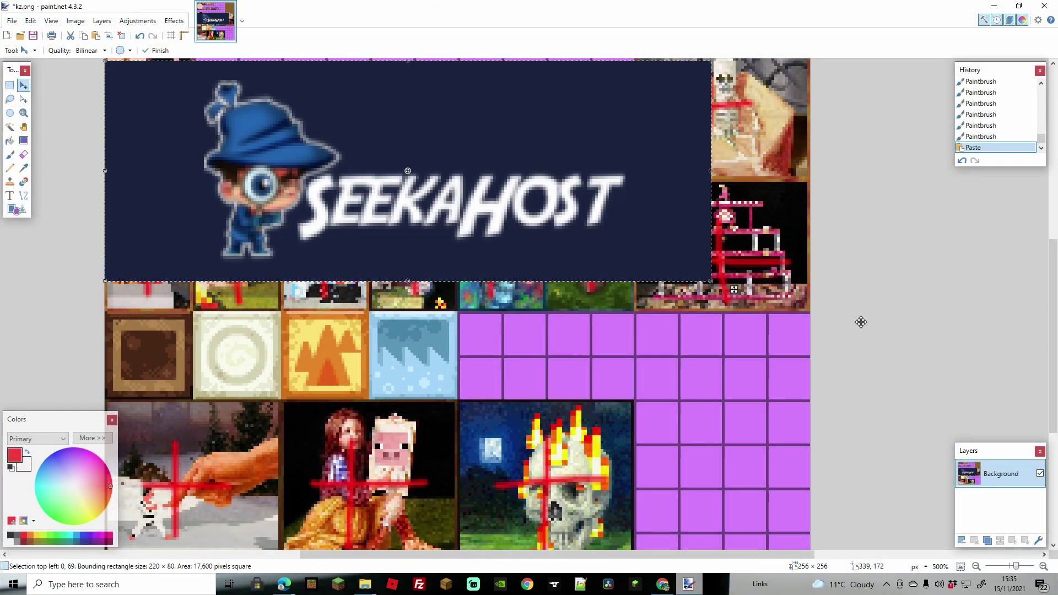
pyautogui.moveTo(736, 299); pyautogui.dragTo(287, 154)
pyautogui.moveTo(236, 129); pyautogui.dragTo(240, 207)
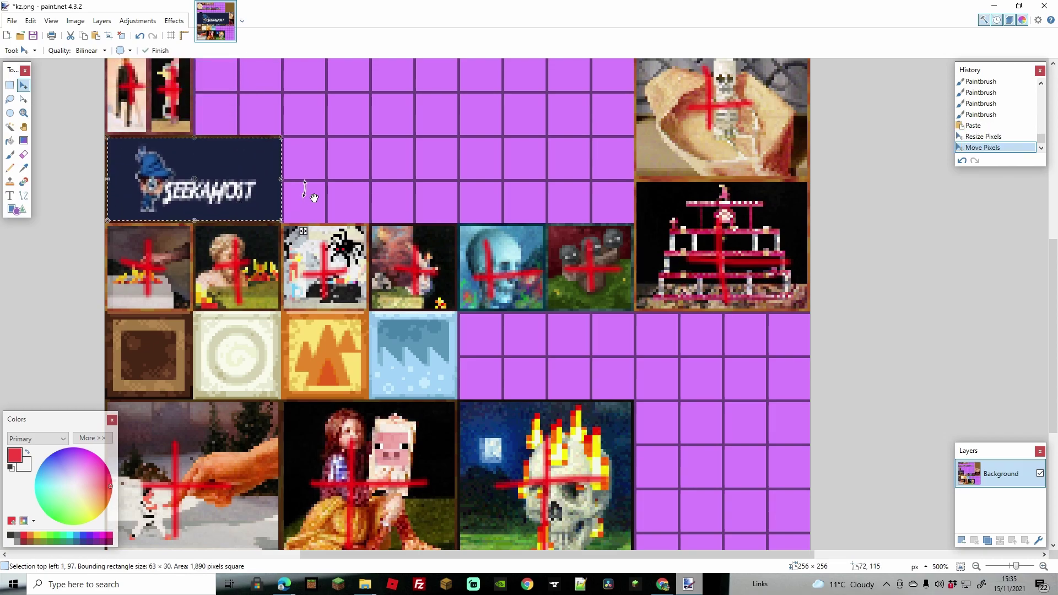
pyautogui.moveTo(291, 231)
pyautogui.mouseDown()
pyautogui.moveTo(300, 231)
pyautogui.moveTo(291, 233)
pyautogui.mouseUp()
pyautogui.click(375, 178)
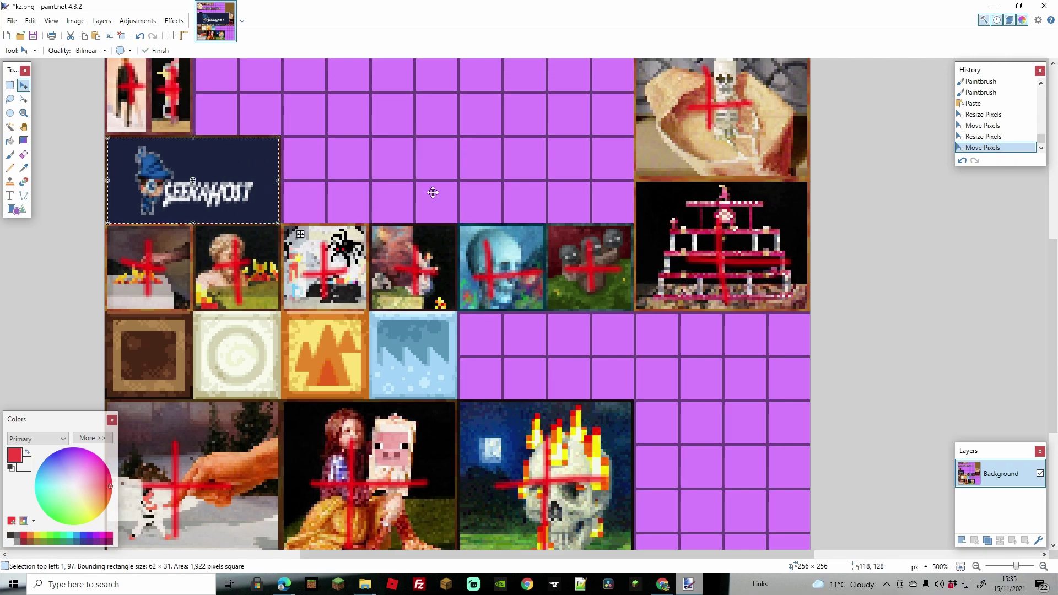
# - Save kz.png, confirming the save settings
pyautogui.click(11, 20)
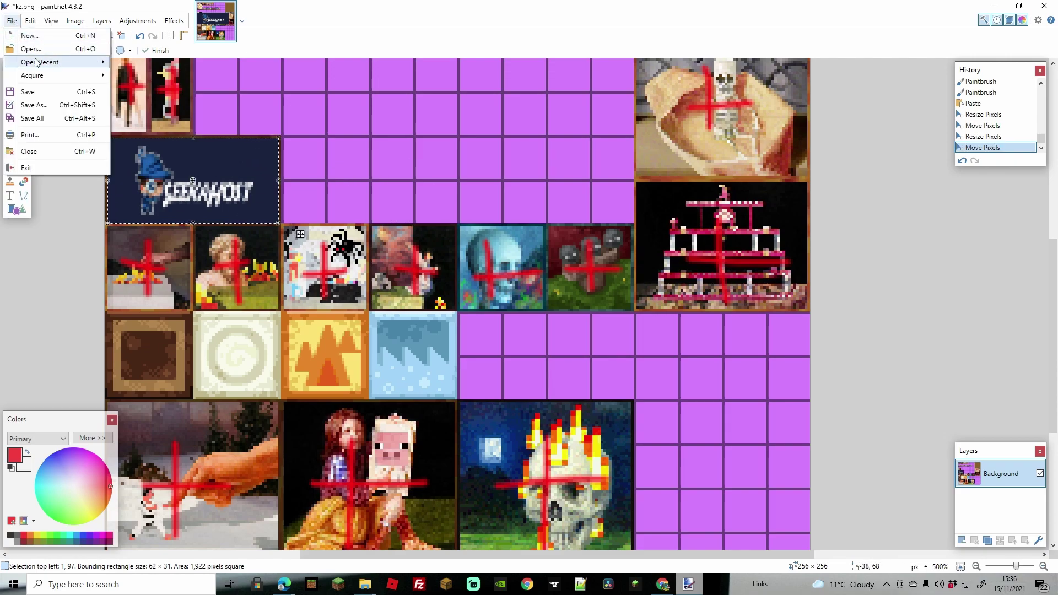
pyautogui.click(34, 94)
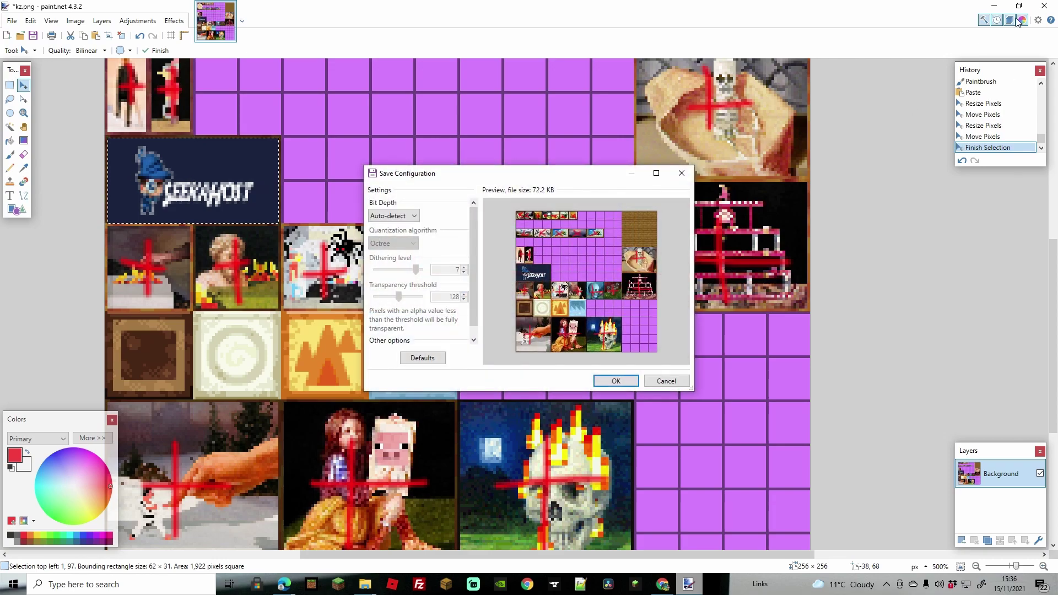
pyautogui.click(615, 381)
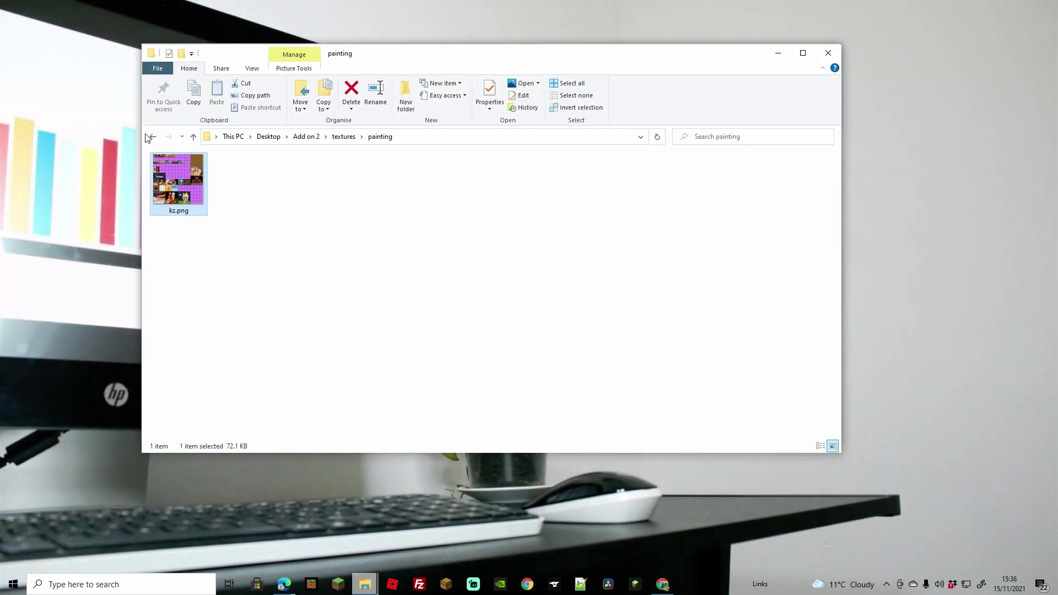
# - Go to textures/entity/cow and open cow.png with paint.net
pyautogui.click(150, 137)
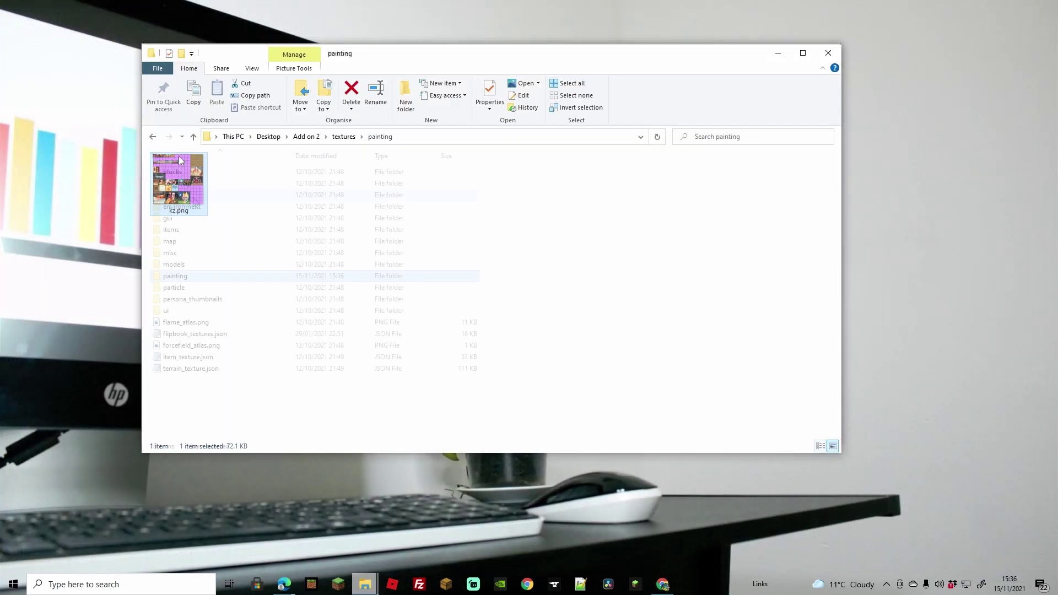
pyautogui.doubleClick(193, 196)
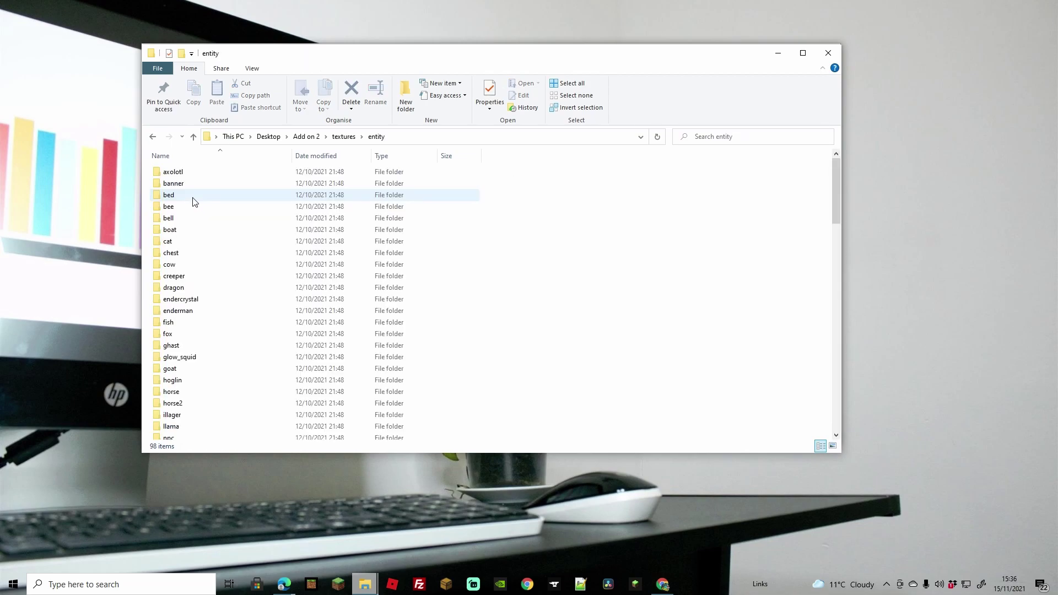
pyautogui.doubleClick(183, 265)
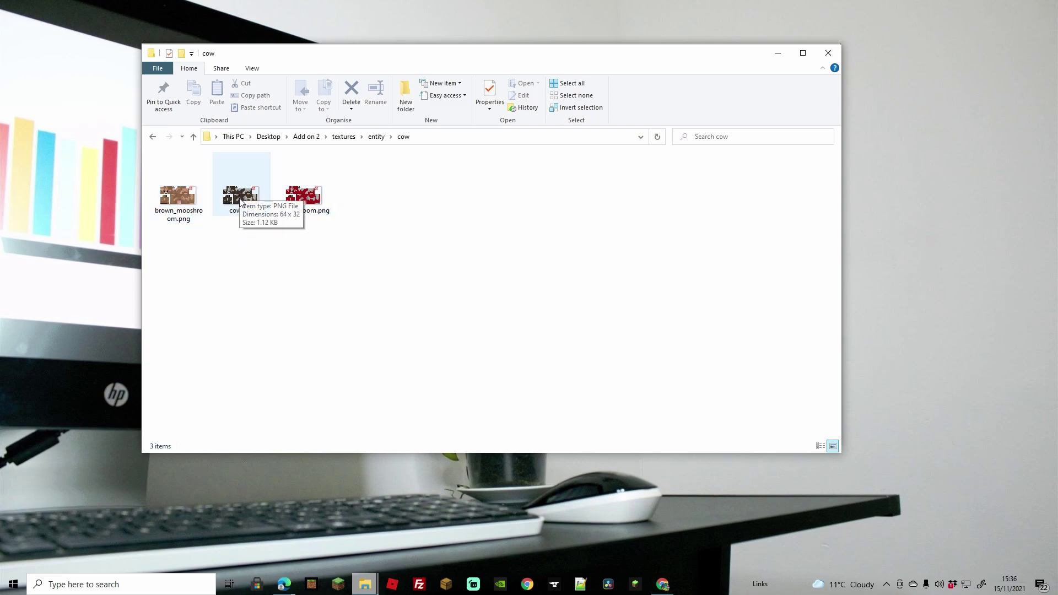
pyautogui.rightClick(240, 195)
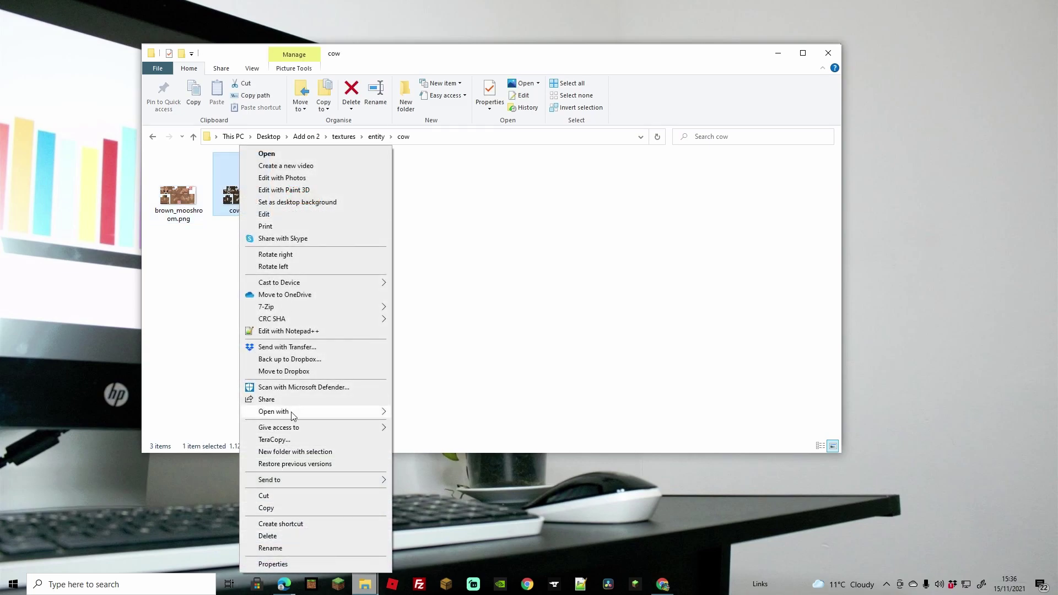
pyautogui.moveTo(365, 414)
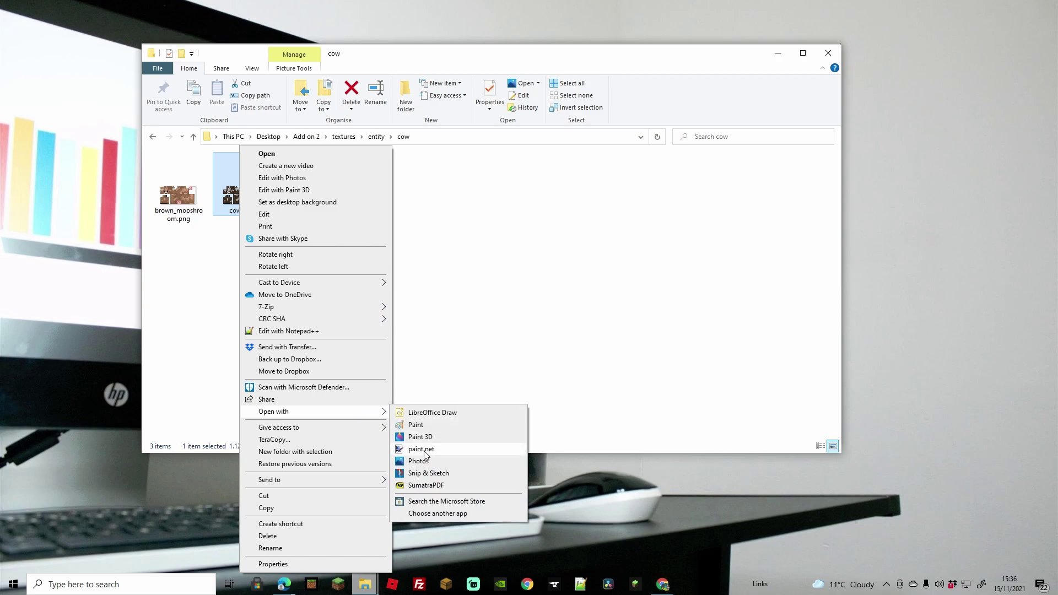
pyautogui.click(425, 450)
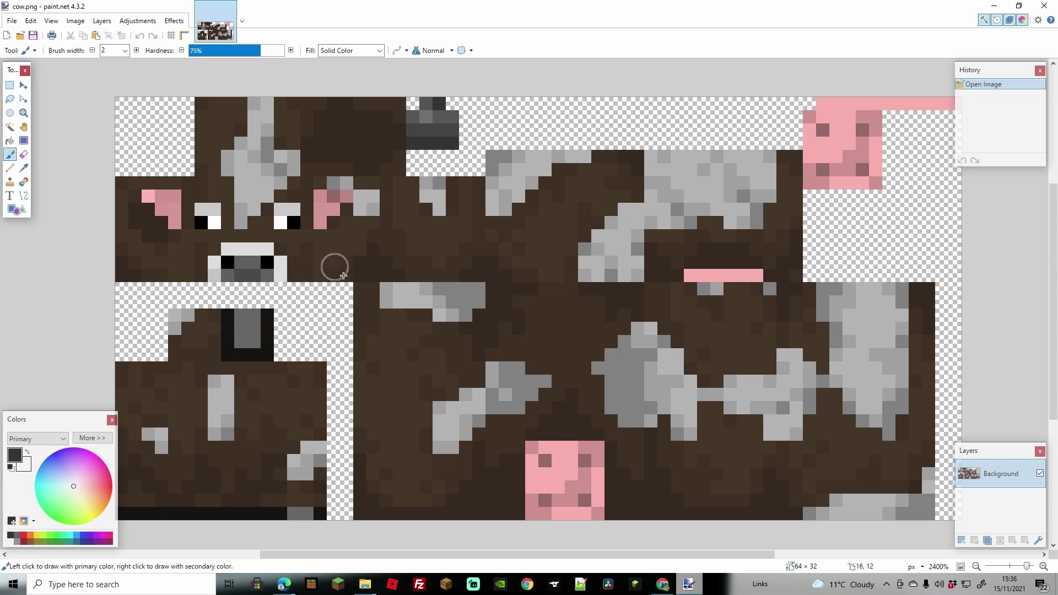
# - Select the 16×12 block at cow.png's lower left, fill it purple, and save
pyautogui.click(10, 170)
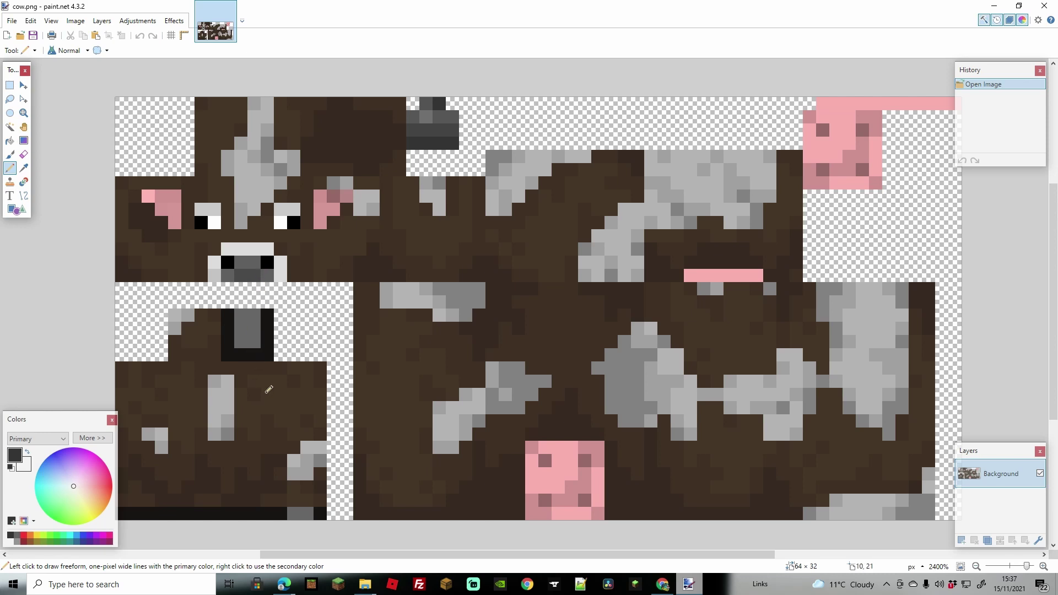
pyautogui.press('s')
pyautogui.moveTo(118, 365)
pyautogui.mouseDown()
pyautogui.moveTo(260, 455)
pyautogui.moveTo(326, 517)
pyautogui.mouseUp()
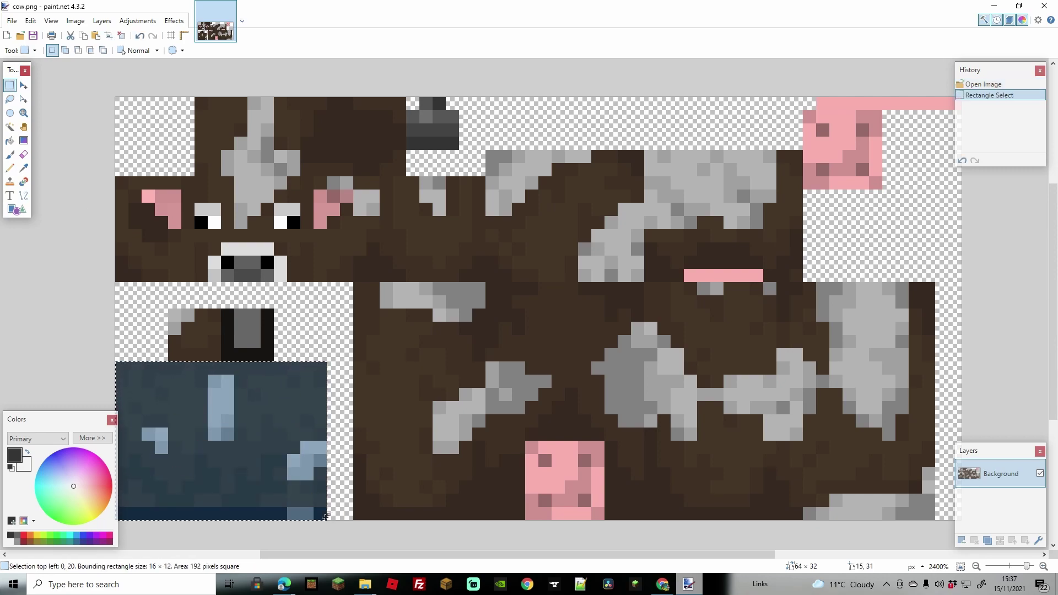
pyautogui.click(11, 140)
pyautogui.click(220, 441)
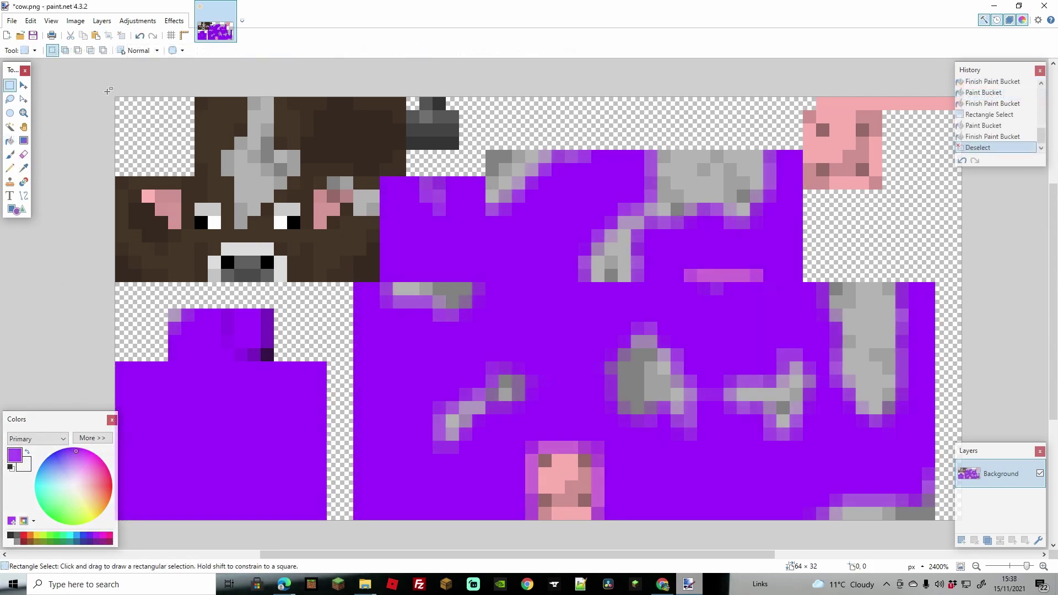
pyautogui.click(11, 21)
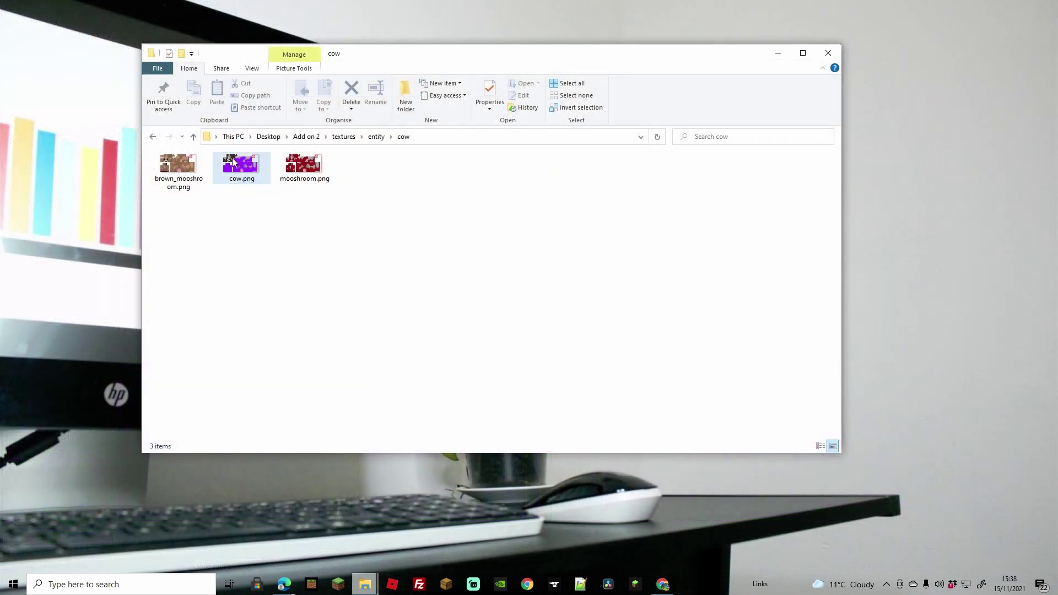
# - Navigate up from cow through entity and textures, briefly opening gui's spritesheet.png
pyautogui.click(194, 137)
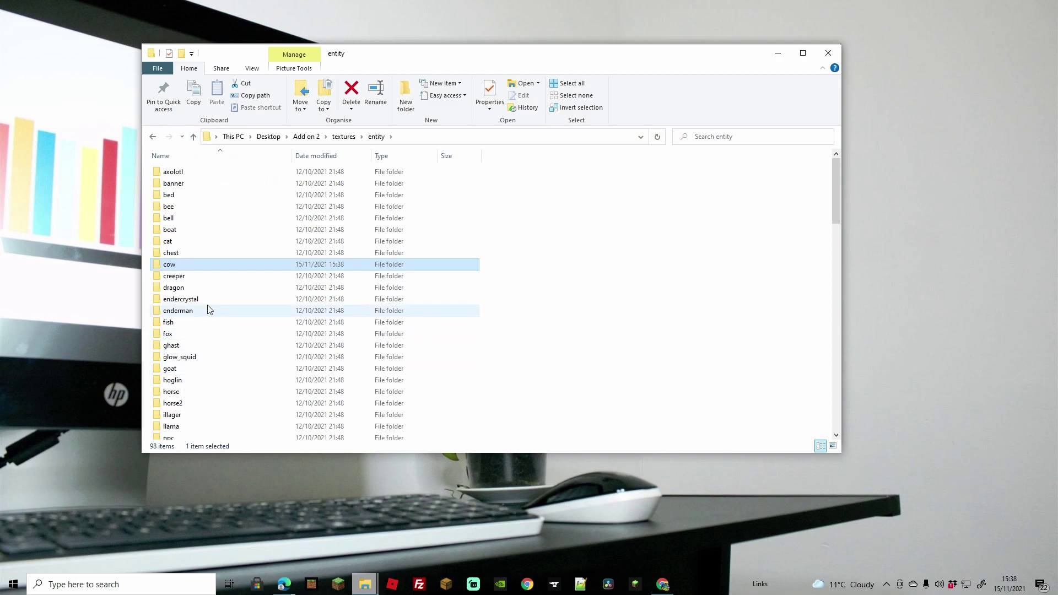
pyautogui.scroll(-3, 216, 317)
pyautogui.scroll(-2, 279, 395)
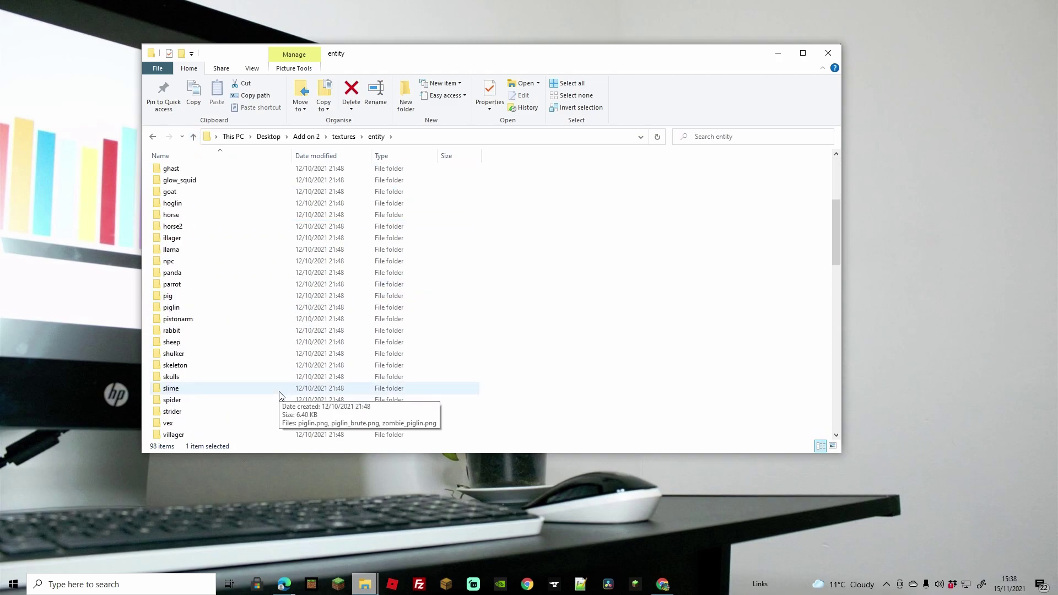
pyautogui.scroll(-6, 263, 382)
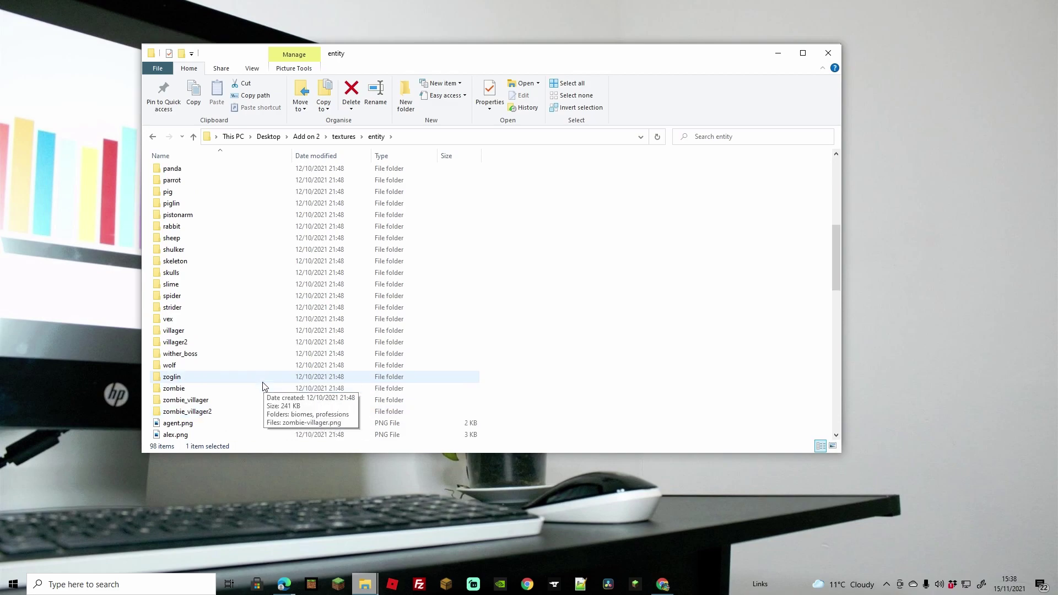
pyautogui.scroll(-2, 254, 358)
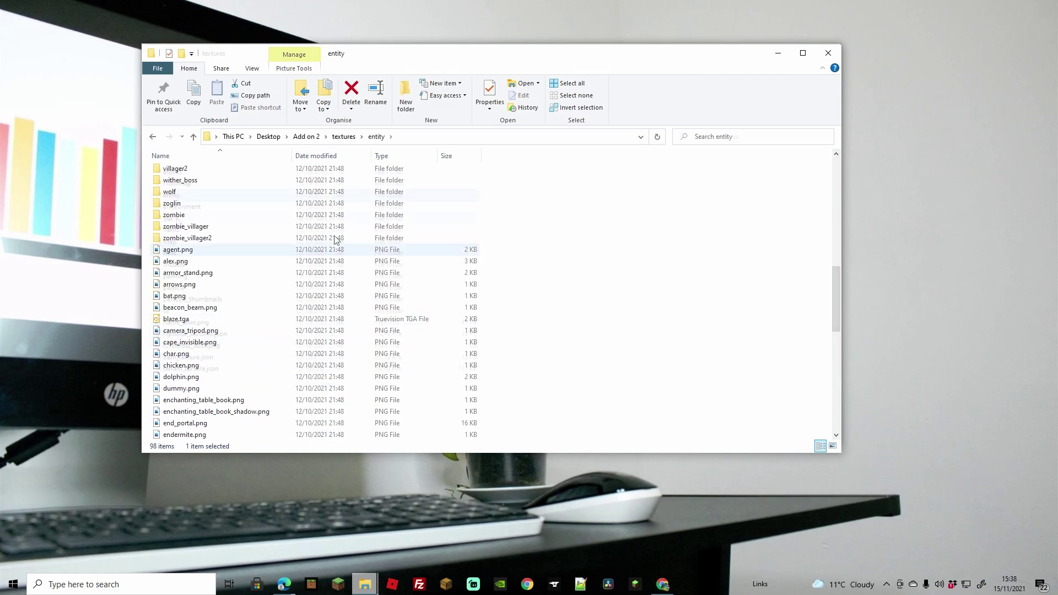
pyautogui.hotkey('alt', 'Left')
pyautogui.click(178, 223)
pyautogui.doubleClick(178, 223)
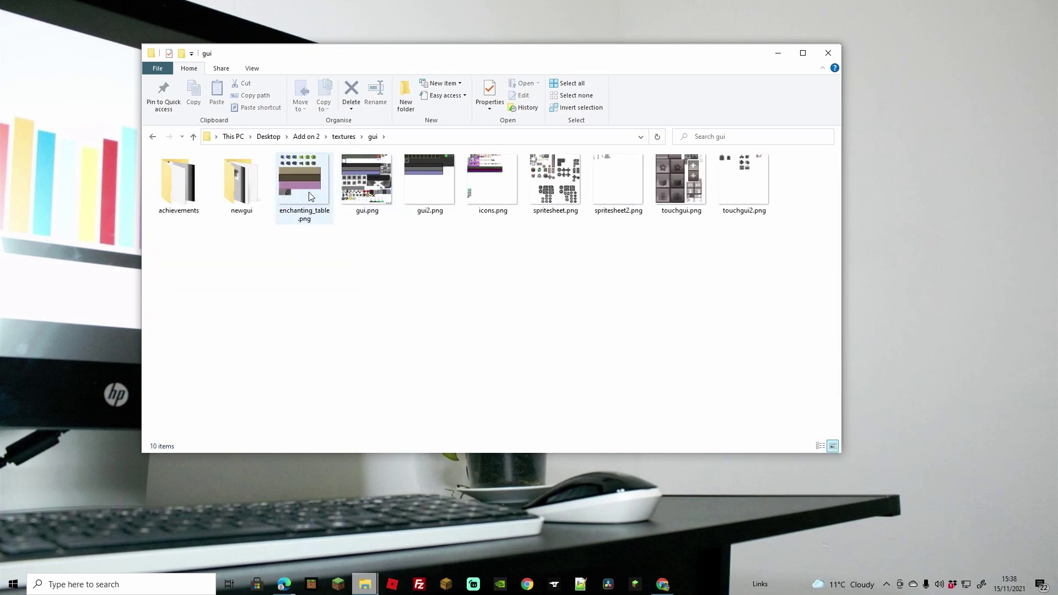
pyautogui.doubleClick(554, 181)
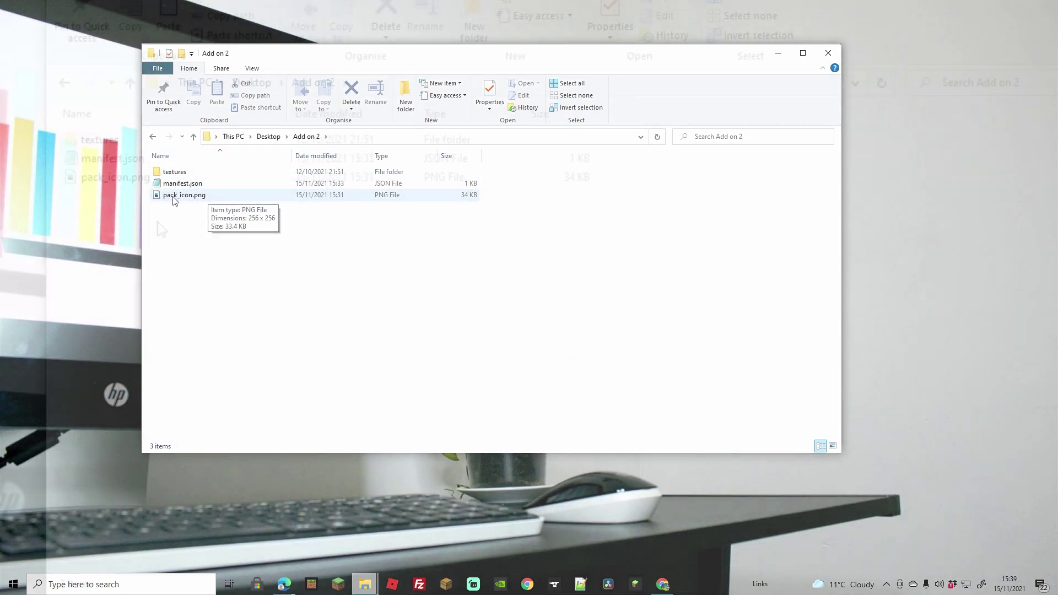
# - Send textures, manifest.json and pack_icon.png to a compressed folder named Test1Pack
pyautogui.moveTo(211, 222); pyautogui.dragTo(171, 178)
pyautogui.moveTo(93, 151); pyautogui.dragTo(84, 138)
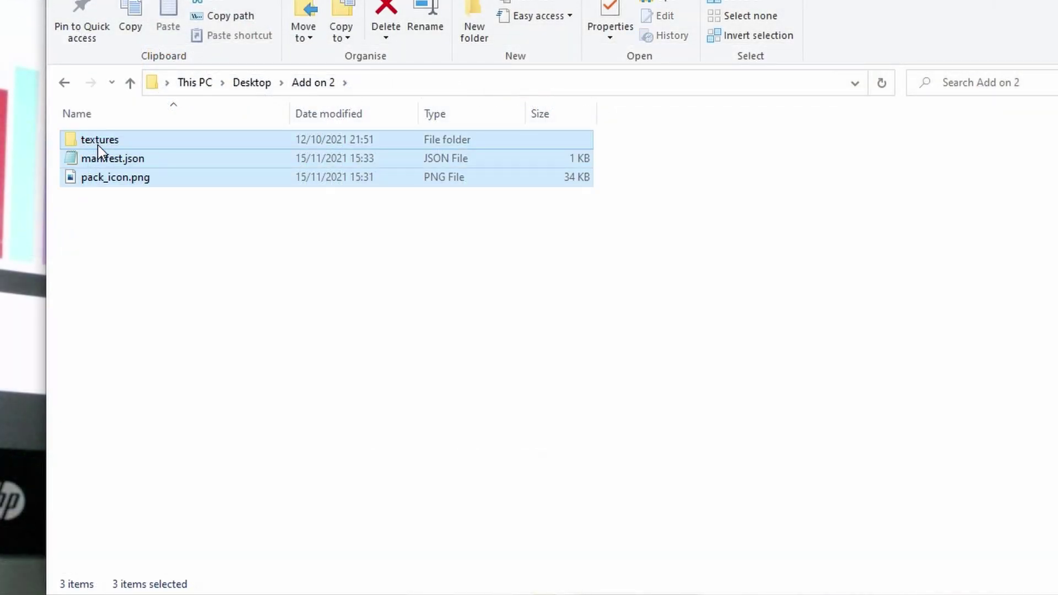
pyautogui.rightClick(98, 145)
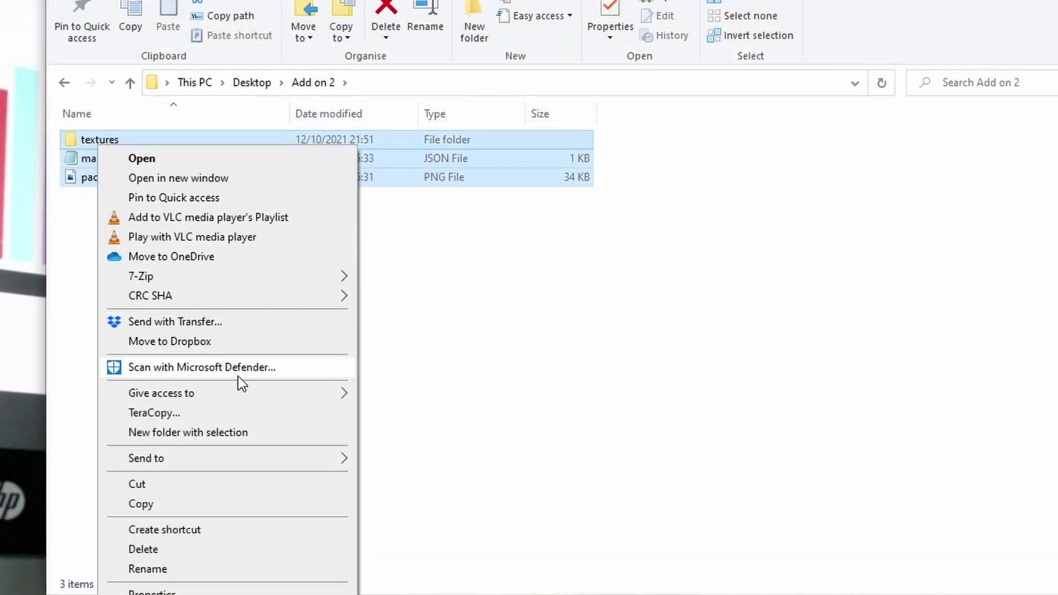
pyautogui.moveTo(234, 455)
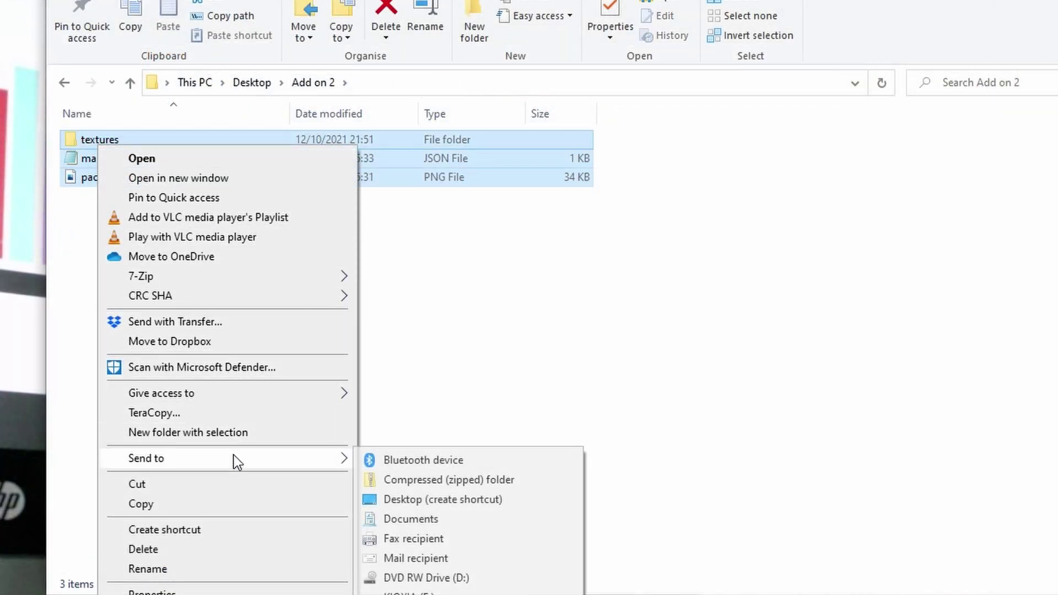
pyautogui.click(468, 480)
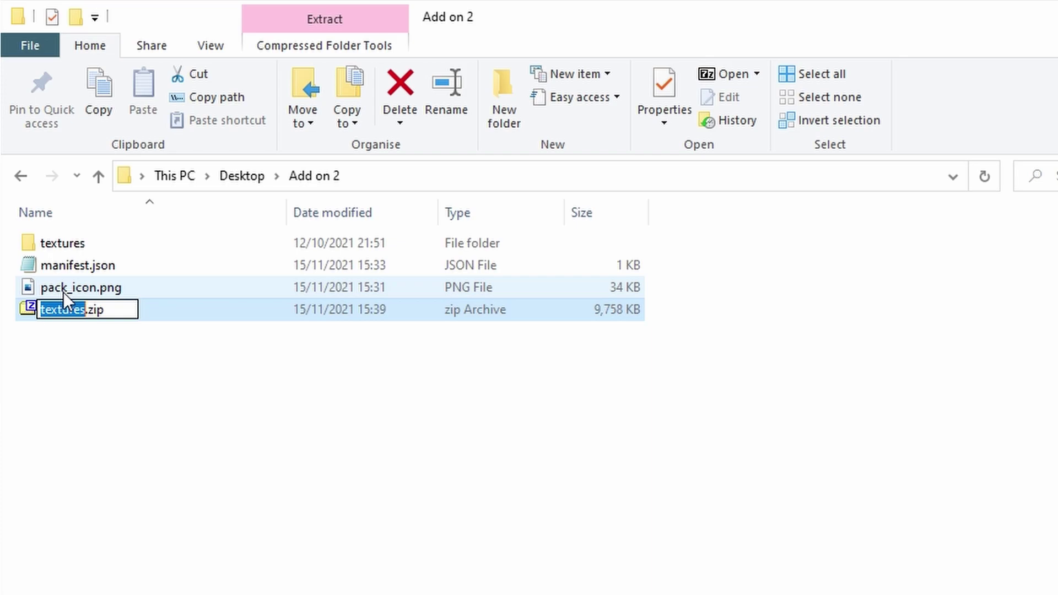
pyautogui.write('Test')
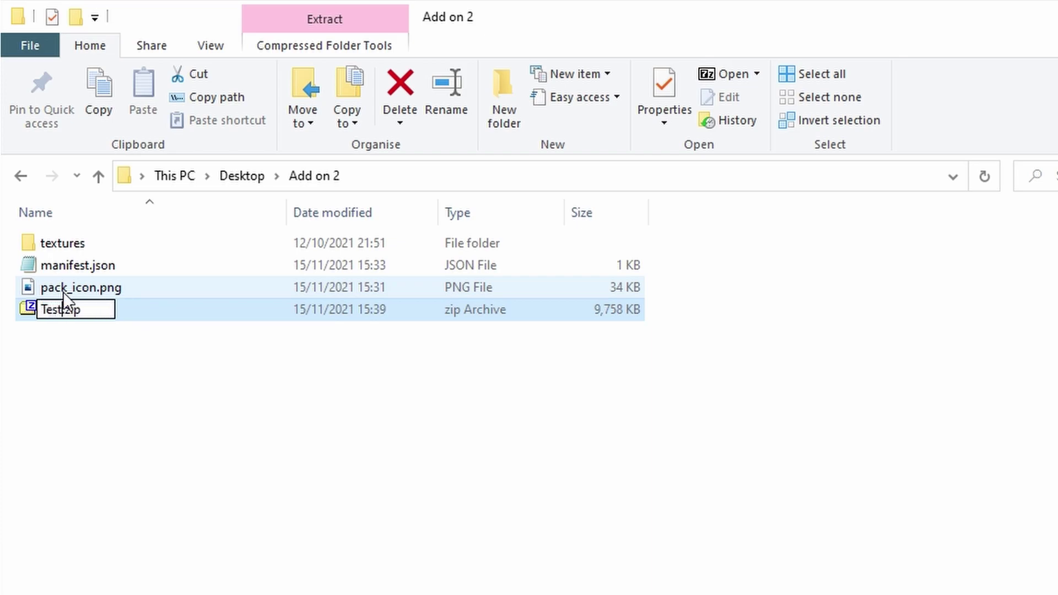
pyautogui.write(' PAck')
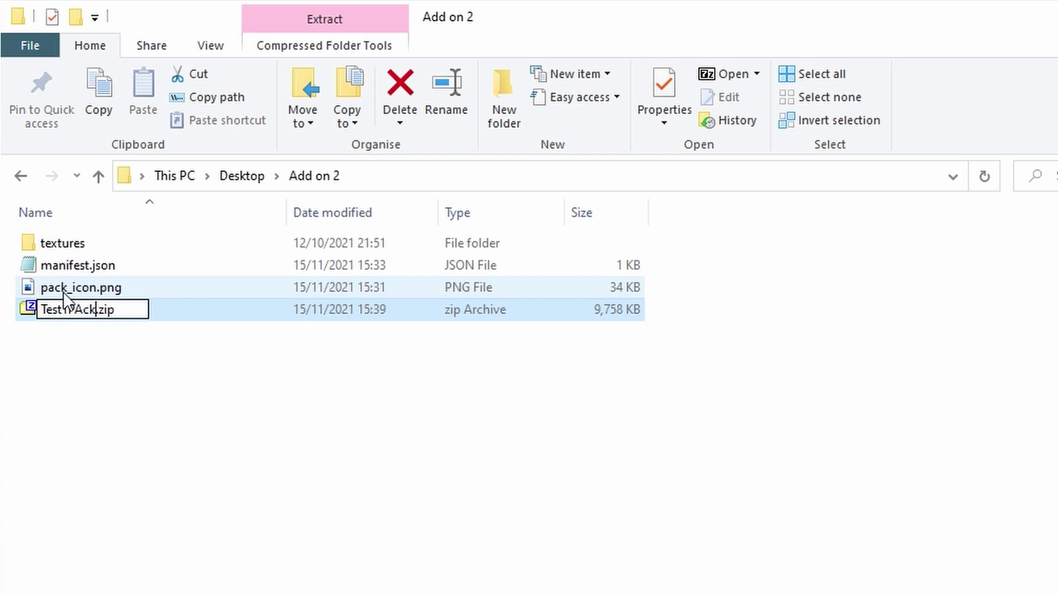
pyautogui.press('BackSpace')
pyautogui.press('BackSpace')
pyautogui.press('BackSpace')
pyautogui.press('BackSpace')
pyautogui.press('BackSpace')
pyautogui.write('1Pack')
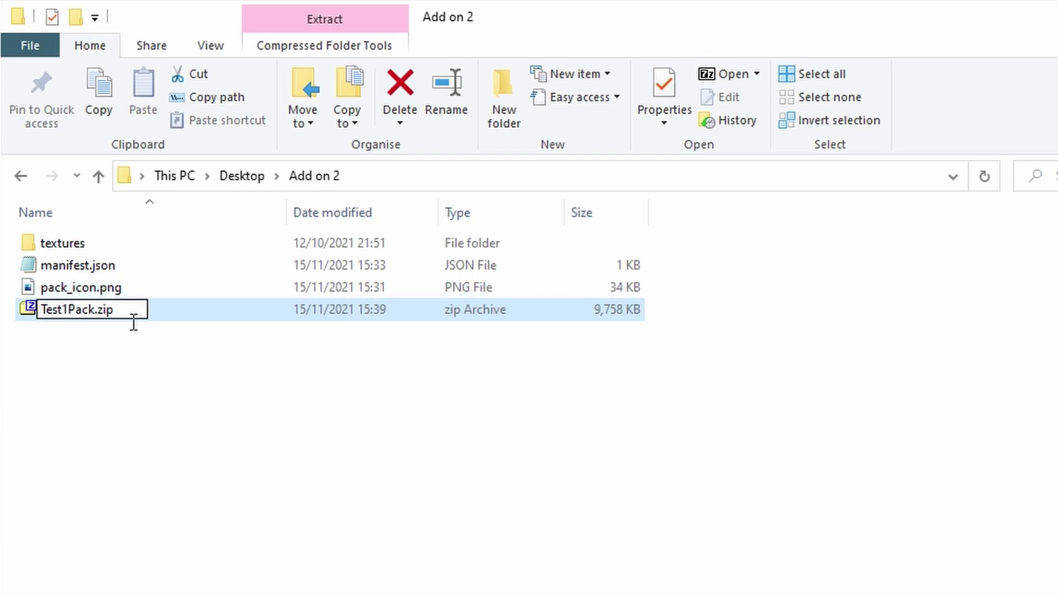
# - Commit the Test1Pack.zip name and make file name extensions visible
pyautogui.click(115, 368)
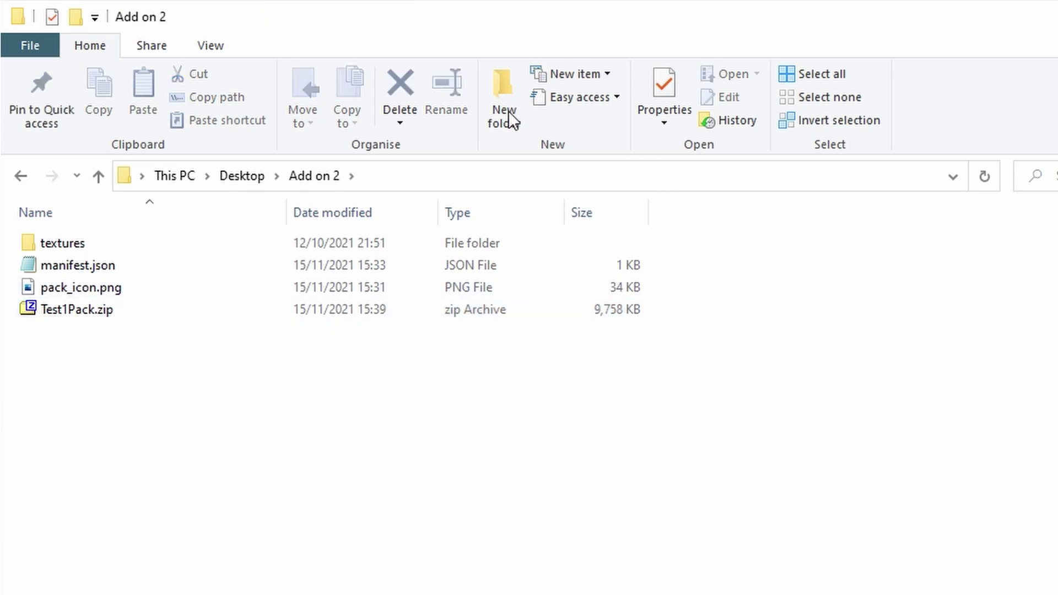
pyautogui.click(210, 47)
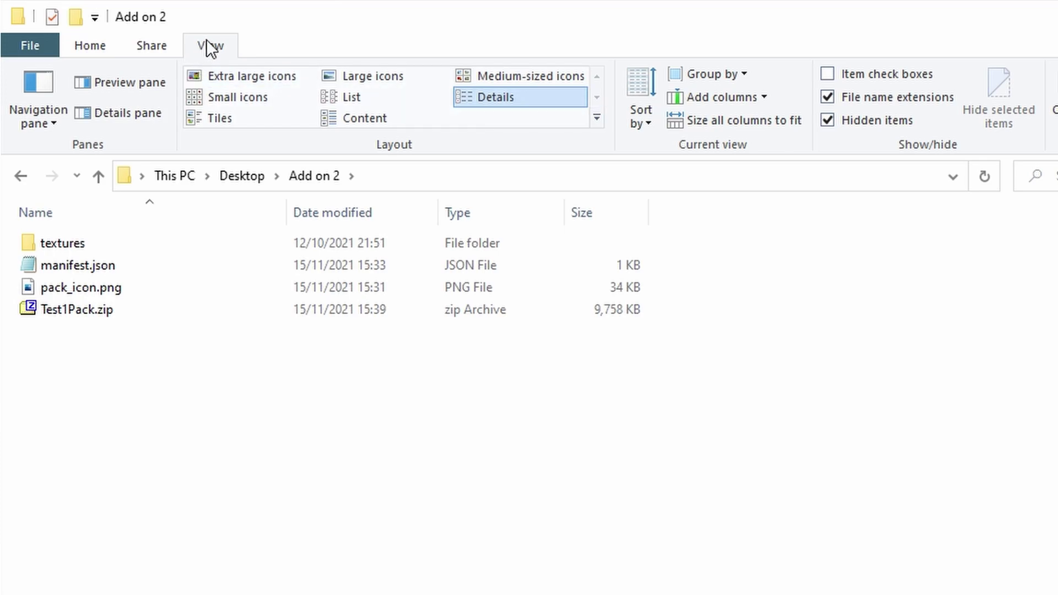
pyautogui.click(829, 98)
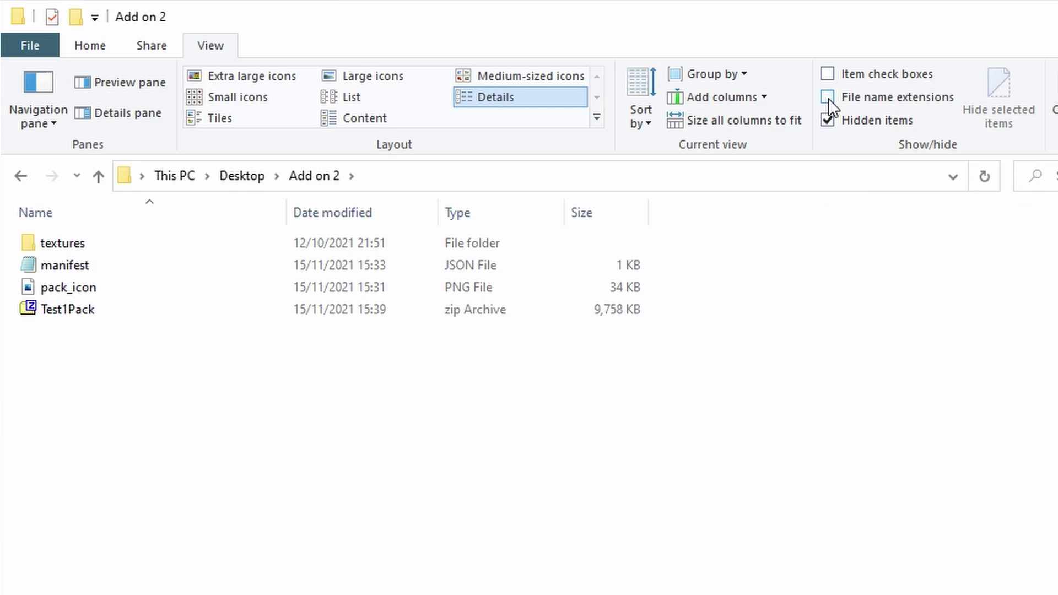
pyautogui.click(829, 98)
# - Rename Test1Pack.zip to Test1Pack.mcpack and confirm the extension change
pyautogui.click(94, 311)
pyautogui.rightClick(94, 311)
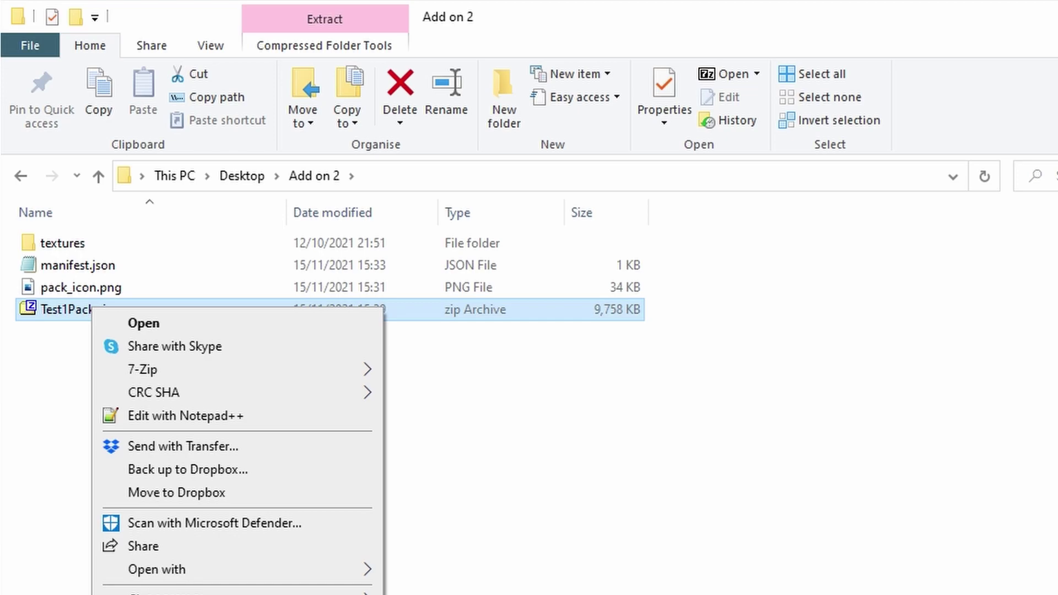
pyautogui.press('m')
pyautogui.press('End')
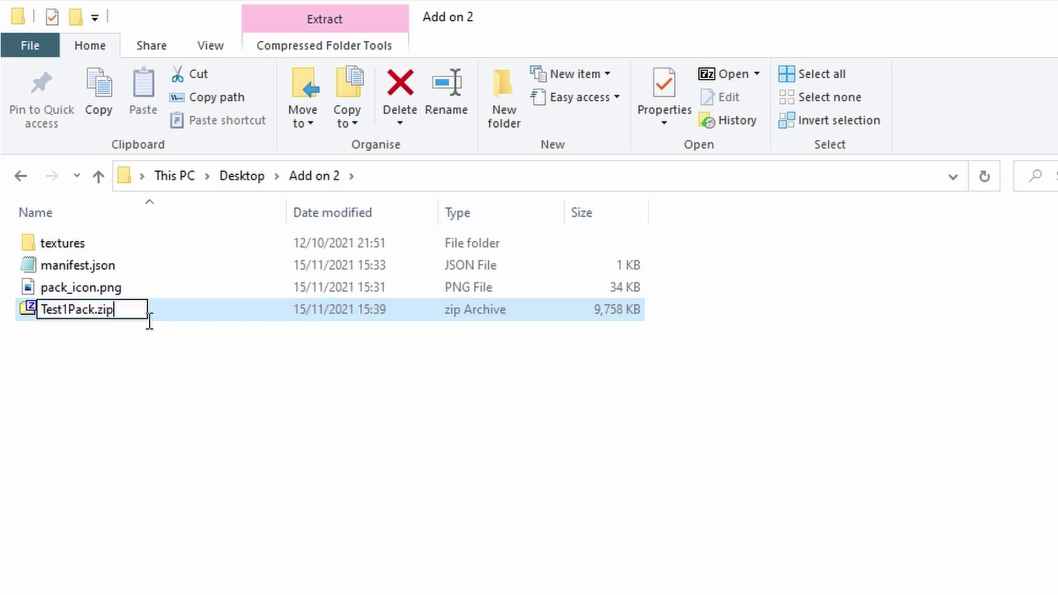
pyautogui.press('BackSpace')
pyautogui.press('BackSpace')
pyautogui.press('BackSpace')
pyautogui.write('mcpack')
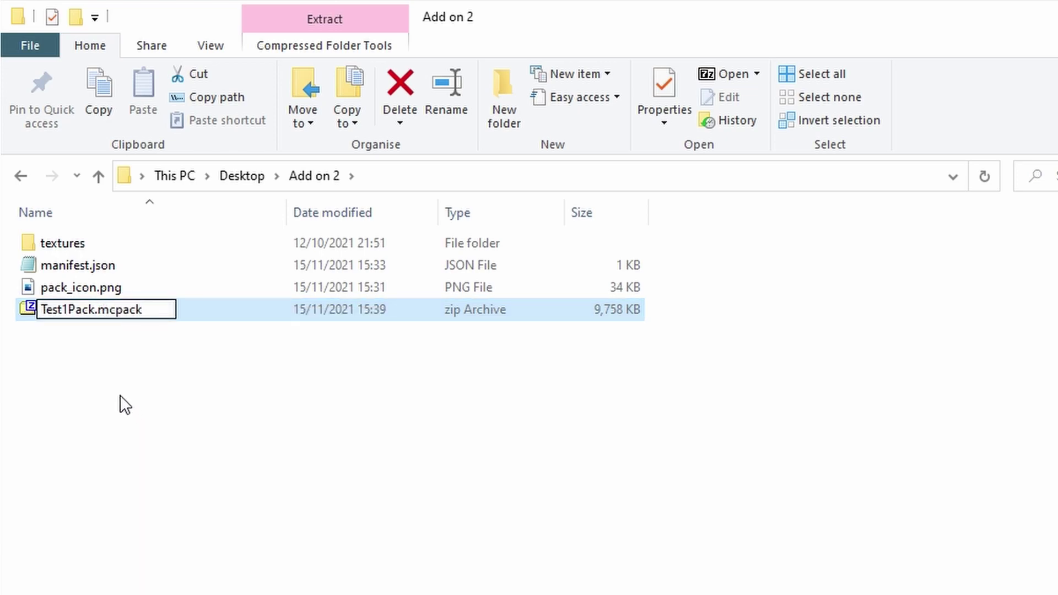
pyautogui.press('Return')
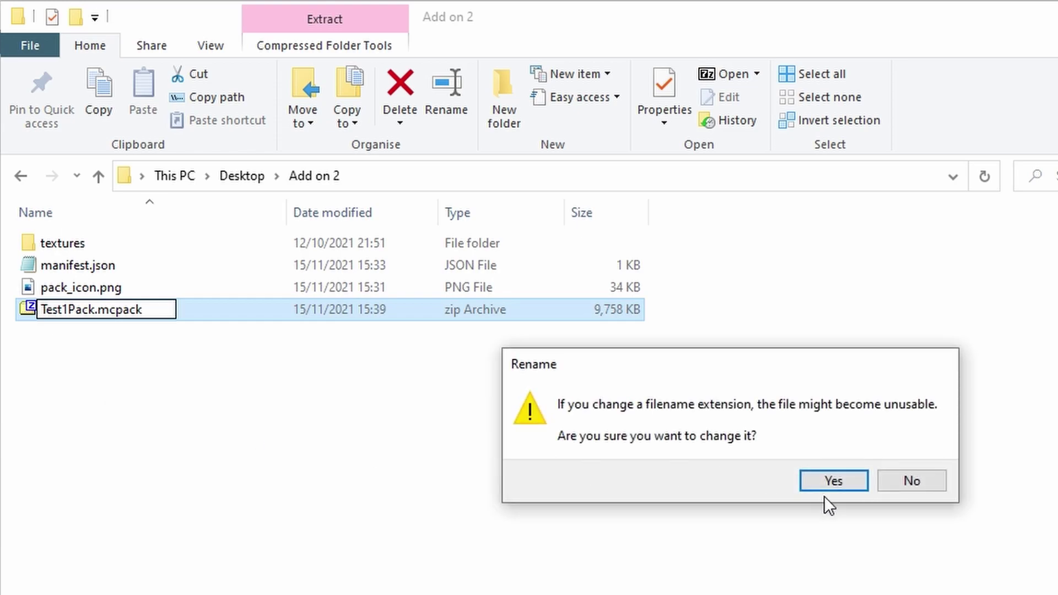
pyautogui.click(821, 478)
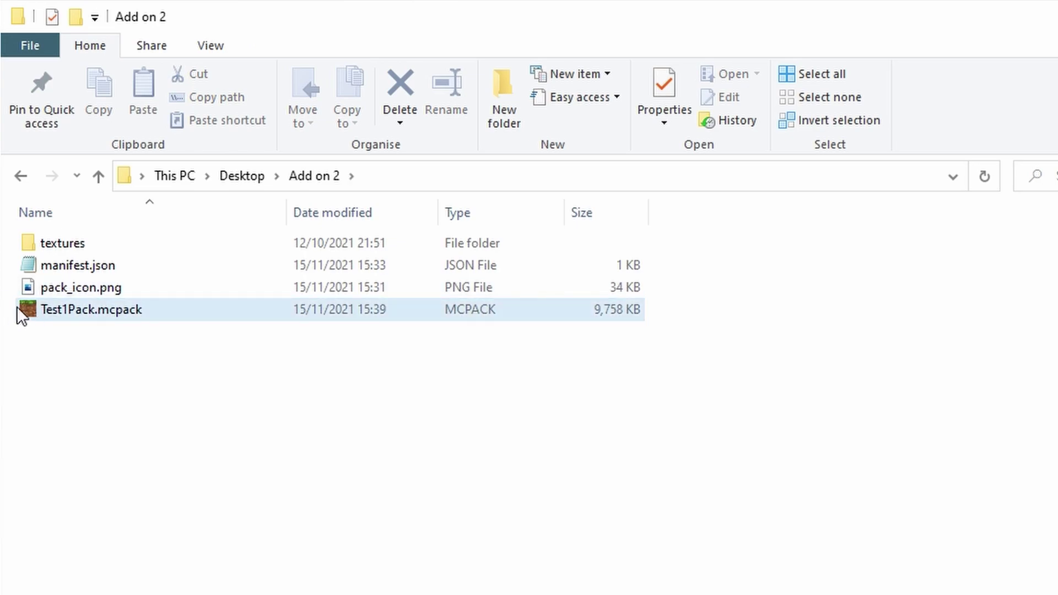
# - Start a blank new world and set its default game mode to Creative, accepting disabled achievements
pyautogui.click(120, 312)
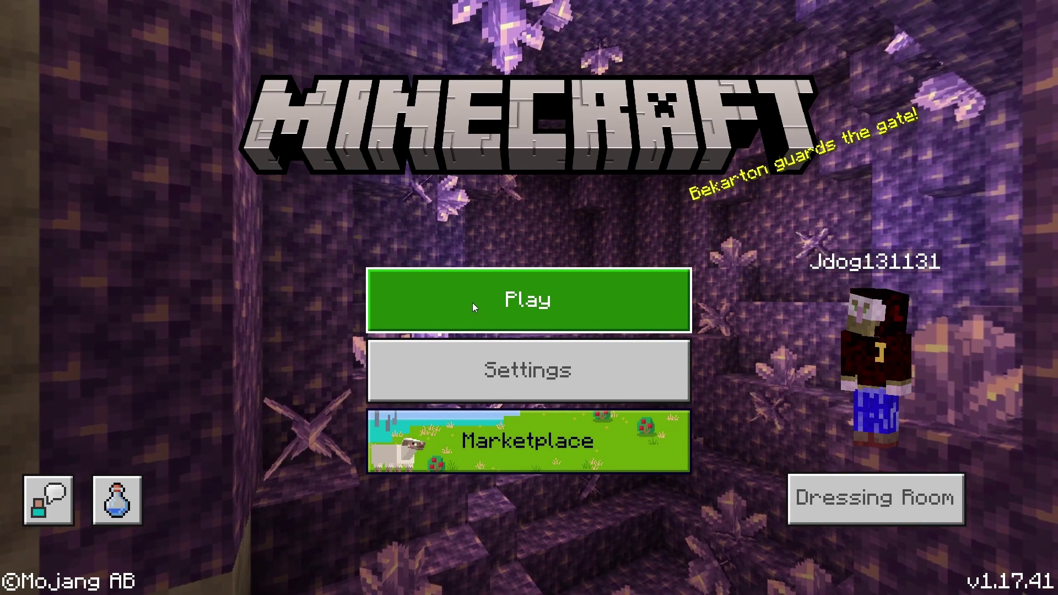
pyautogui.click(576, 309)
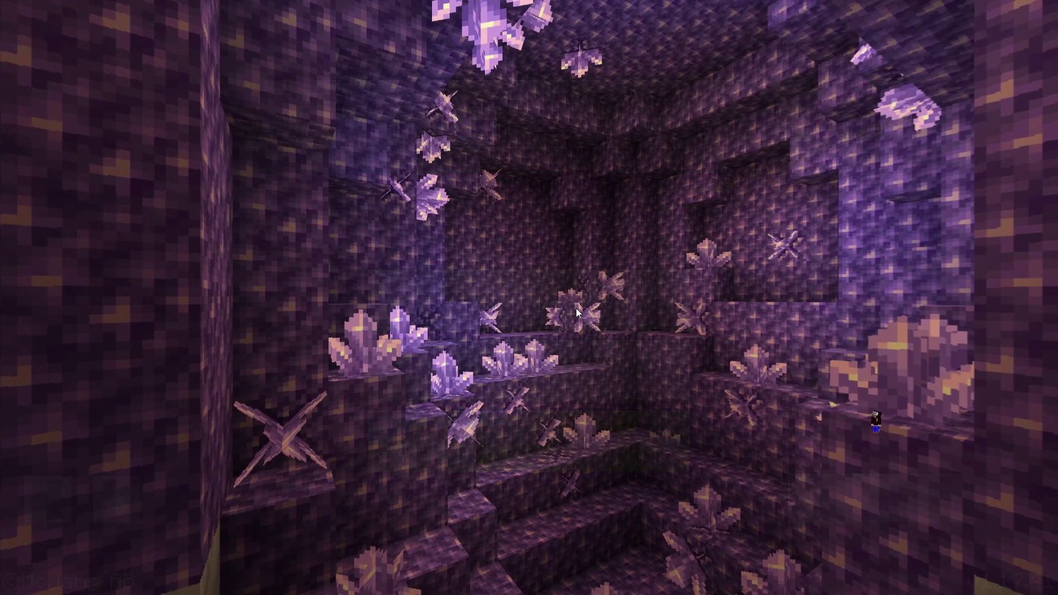
pyautogui.click(517, 167)
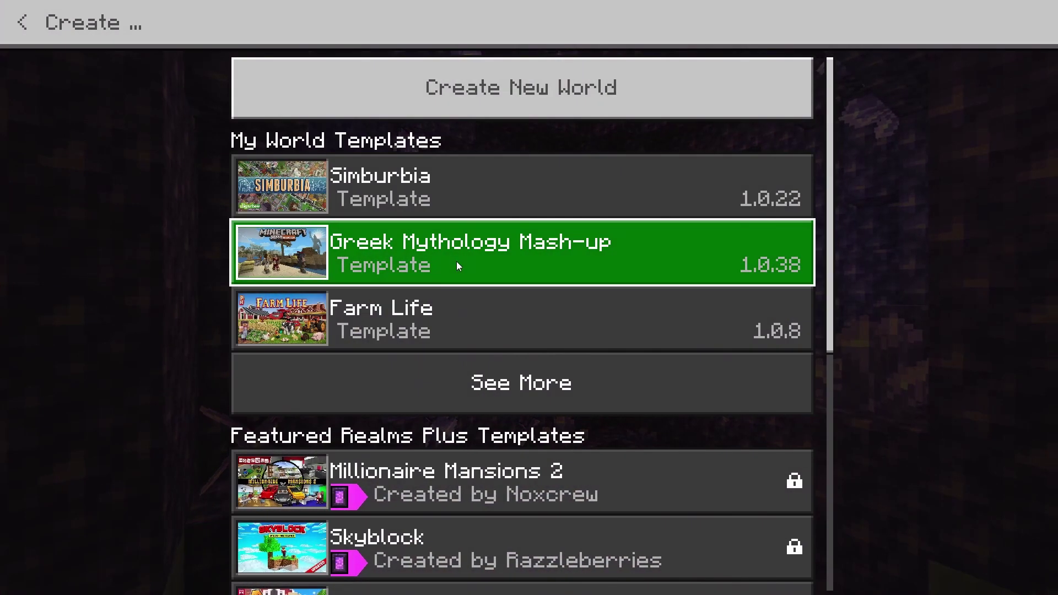
pyautogui.click(472, 84)
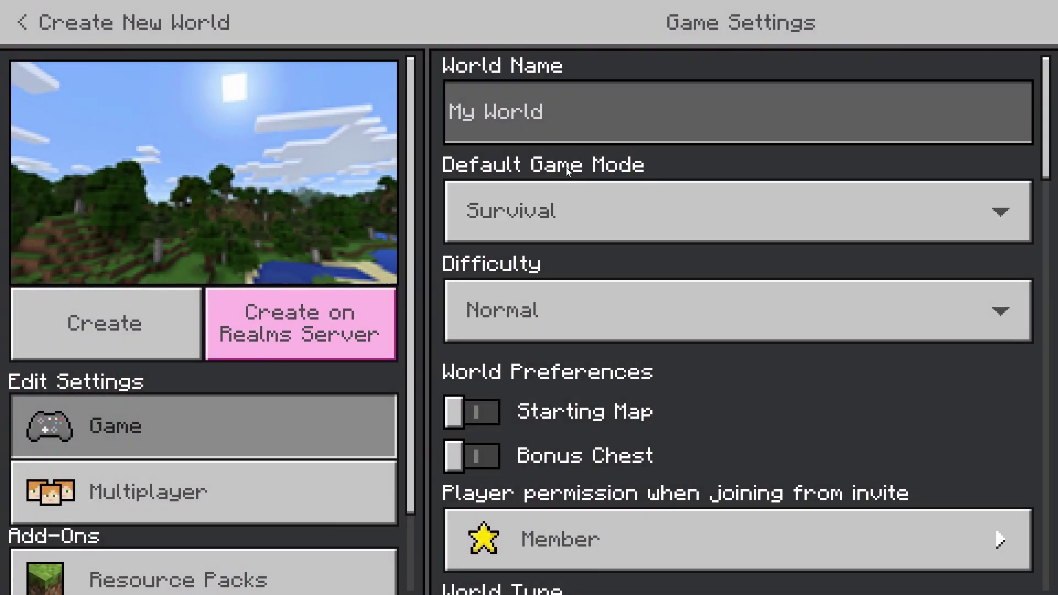
pyautogui.click(524, 209)
pyautogui.click(522, 246)
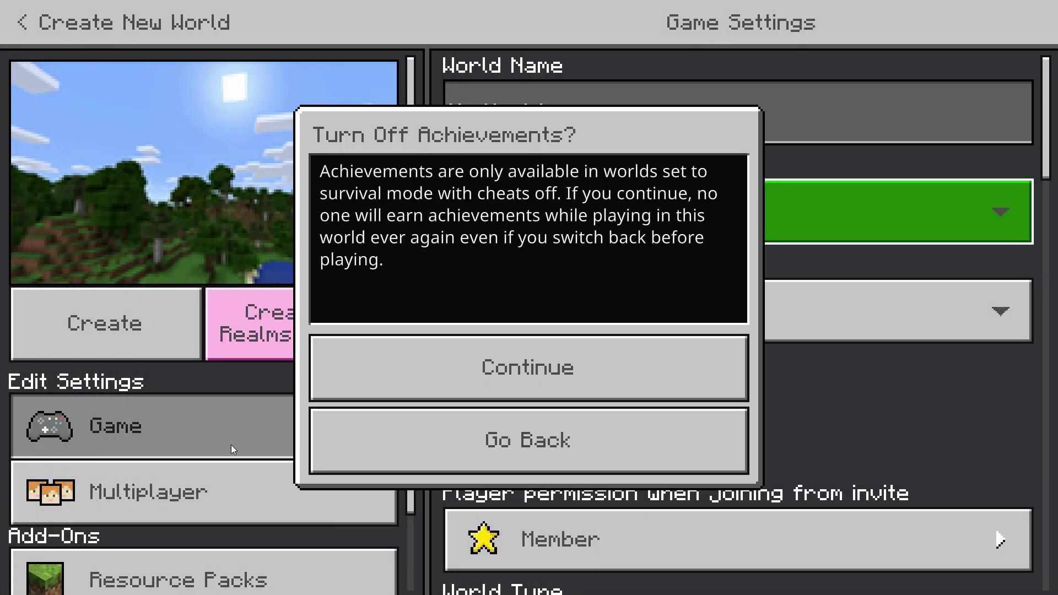
pyautogui.click(406, 366)
# - Activate the Test Pack 1 resource pack for the world and create it
pyautogui.moveTo(411, 395); pyautogui.dragTo(410, 482)
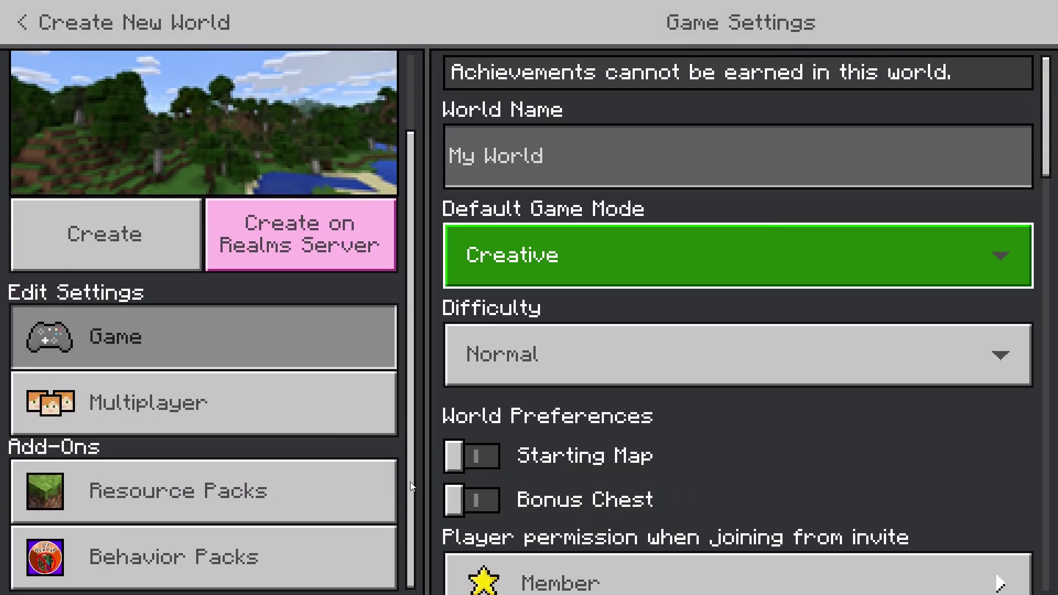
pyautogui.click(301, 488)
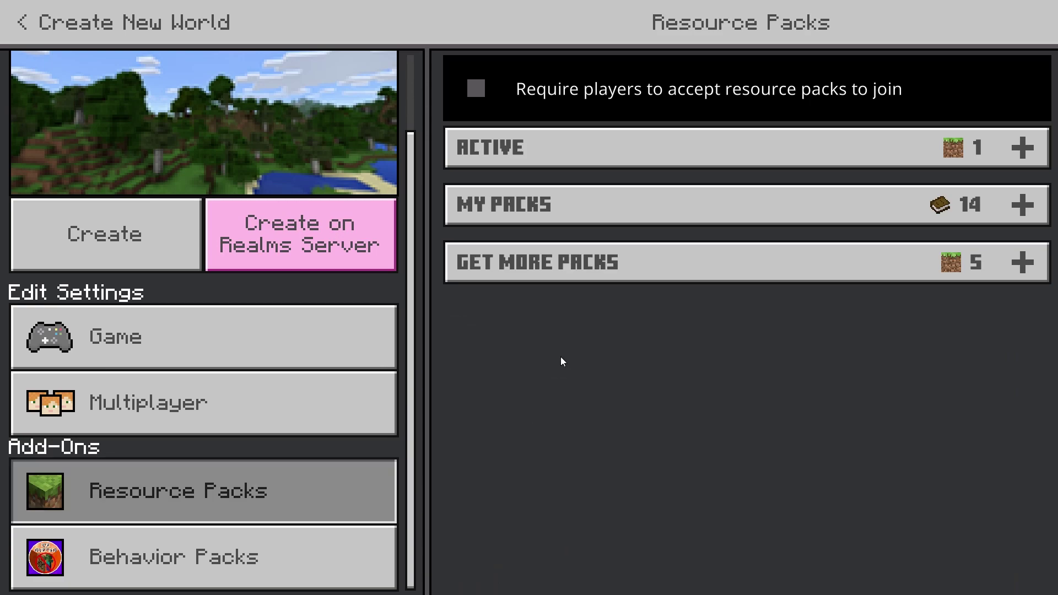
pyautogui.click(587, 200)
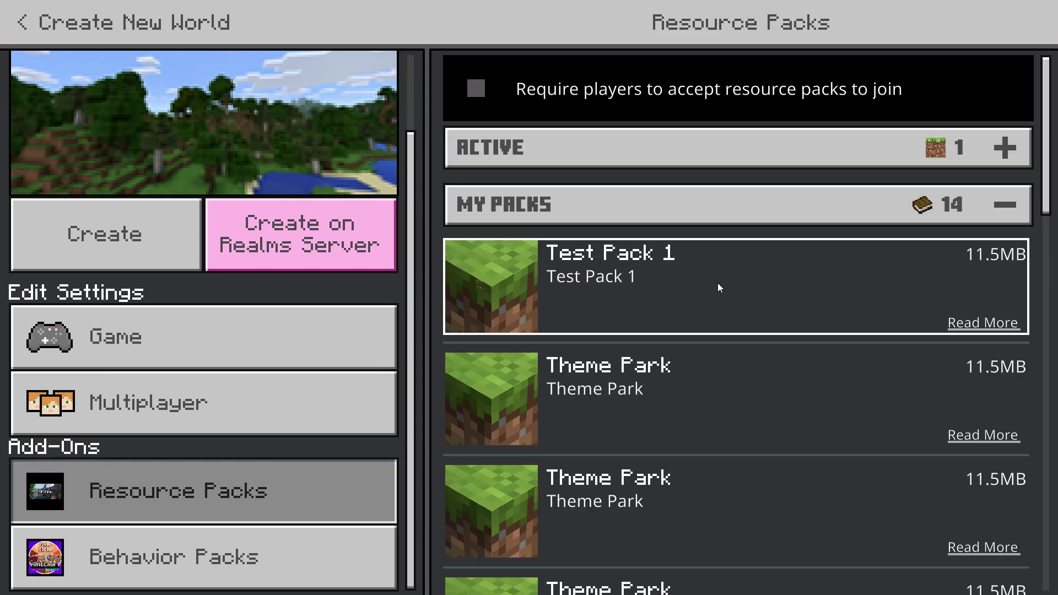
pyautogui.click(615, 286)
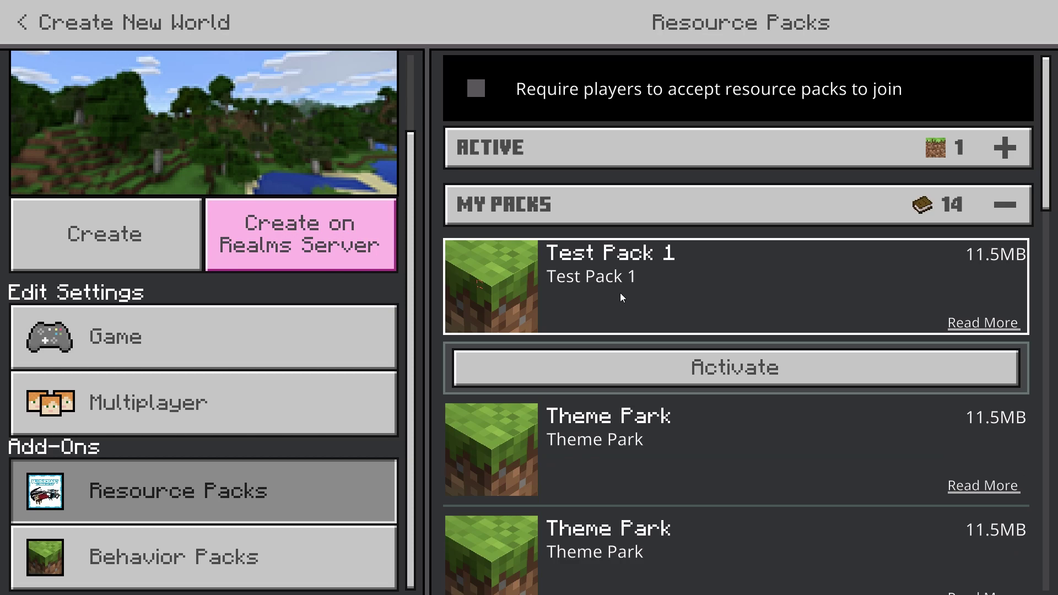
pyautogui.click(716, 368)
pyautogui.scroll(3, 347, 228)
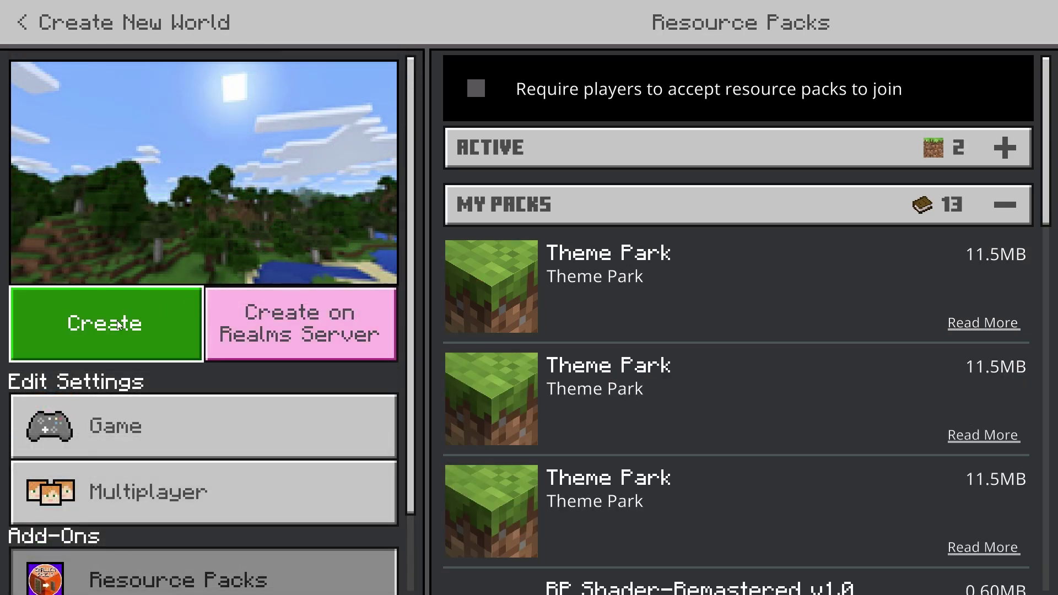
pyautogui.click(119, 325)
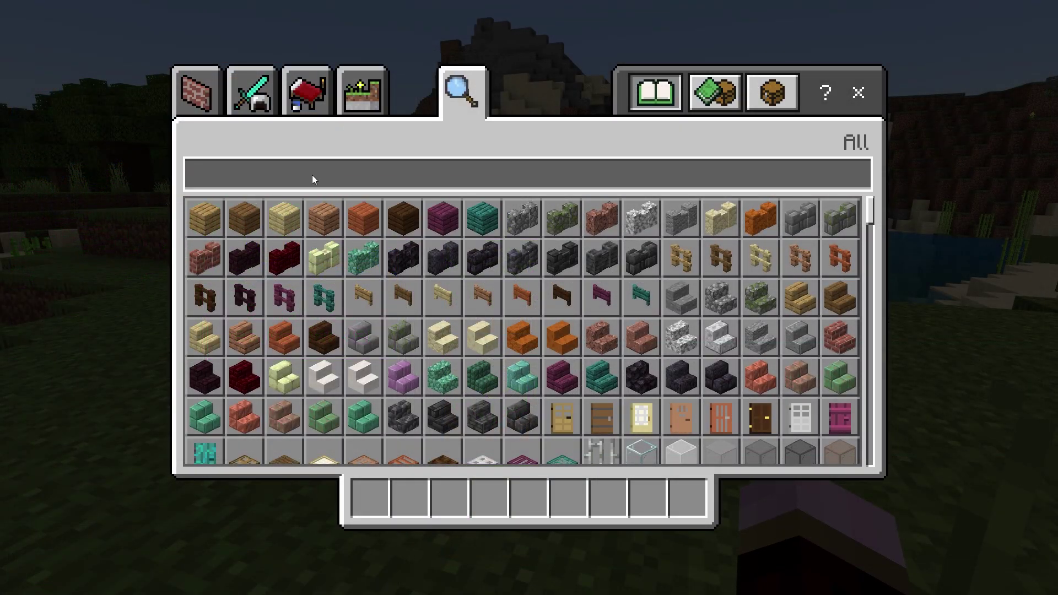
# - Put a cow spawn egg from the creative inventory in the hotbar and spawn a purple cow
pyautogui.click(312, 176)
pyautogui.write('cow')
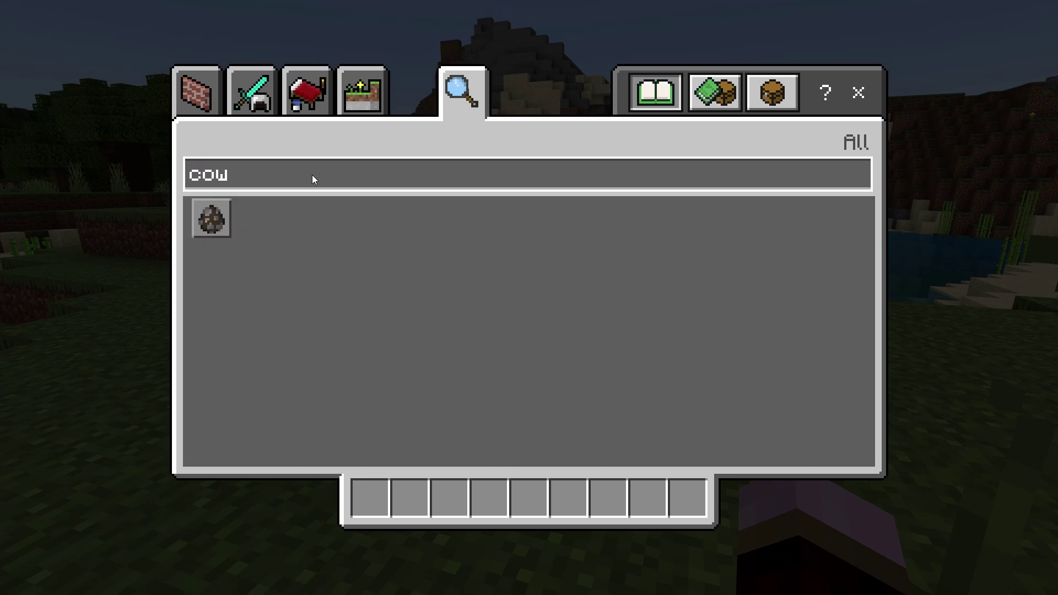
pyautogui.click(211, 218)
pyautogui.click(370, 497)
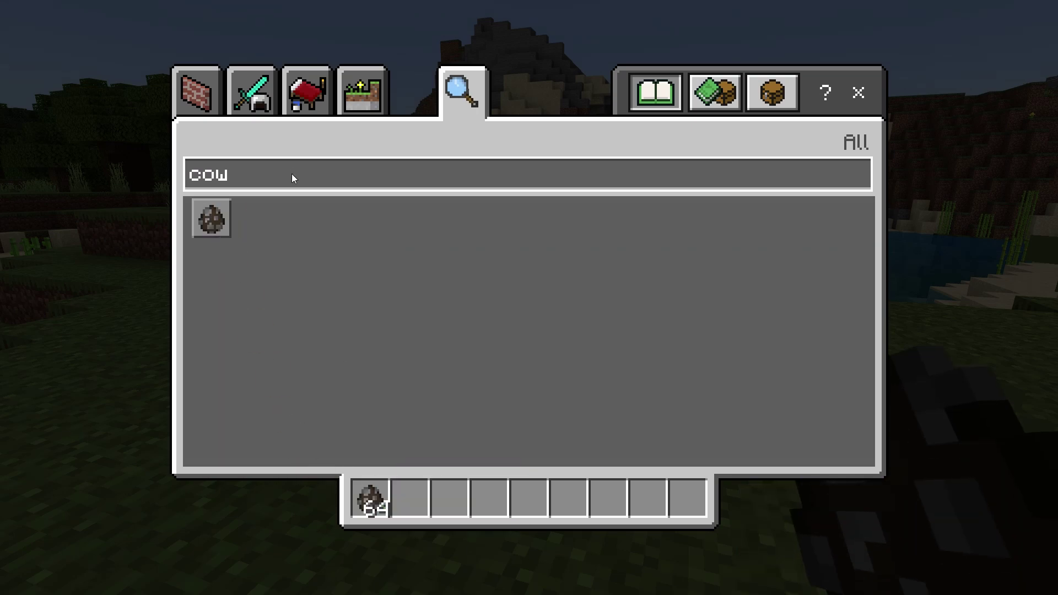
pyautogui.press('BackSpace')
pyautogui.press('BackSpace')
pyautogui.press('BackSpace')
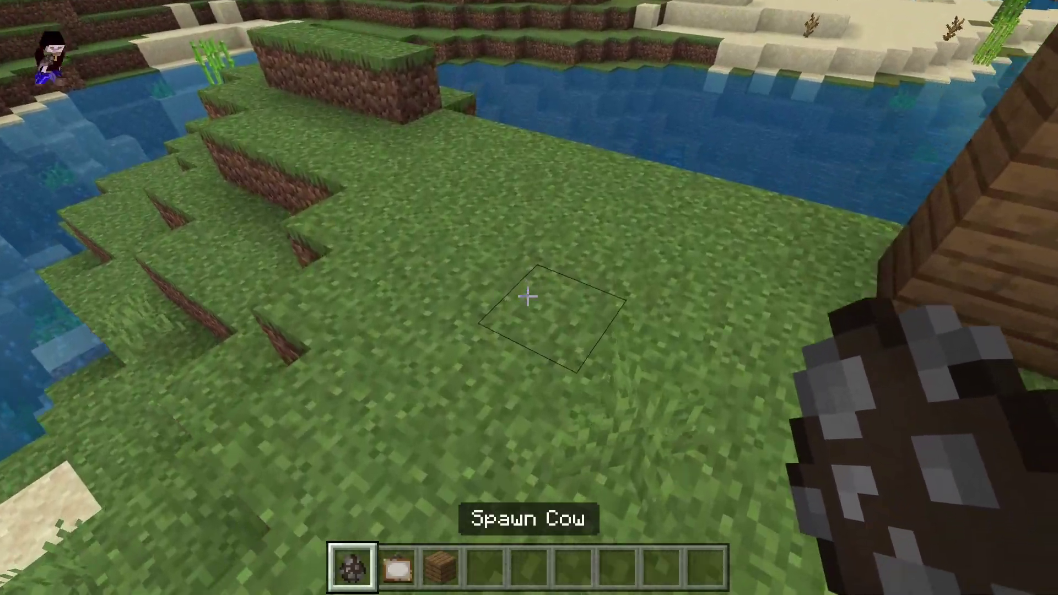
pyautogui.rightClick(528, 297)
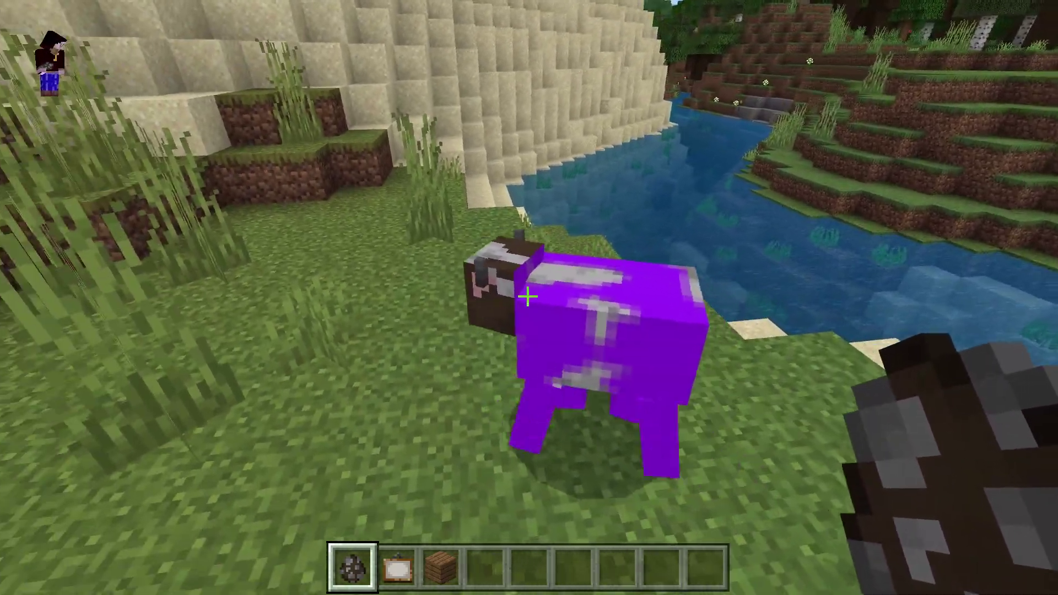
pyautogui.press('s')
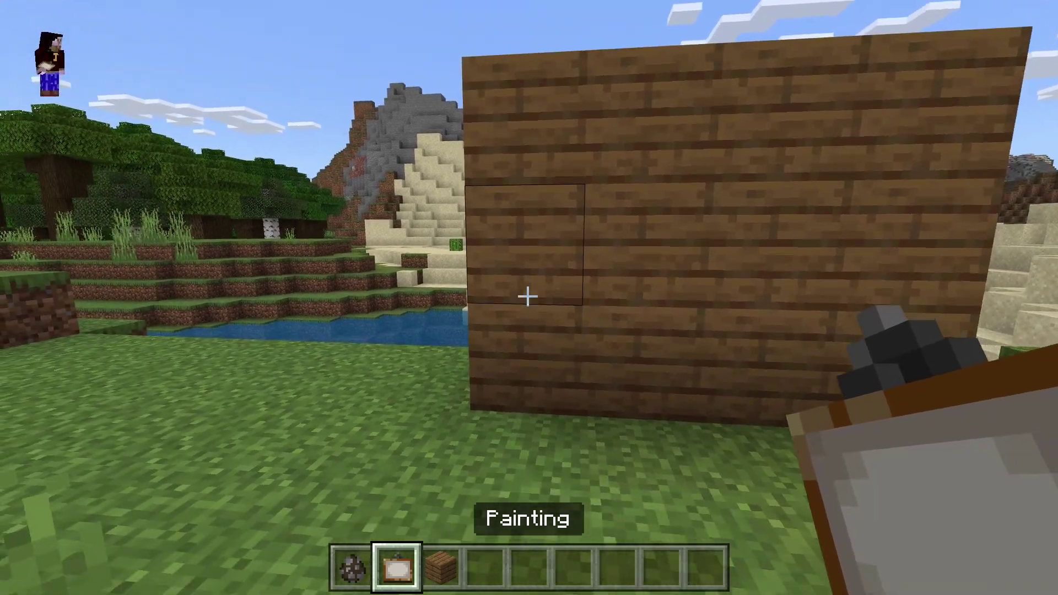
# - Hang several red-scribbled paintings on the wooden wall and back away to view them with the cow
pyautogui.rightClick(527, 296)
pyautogui.press('s')
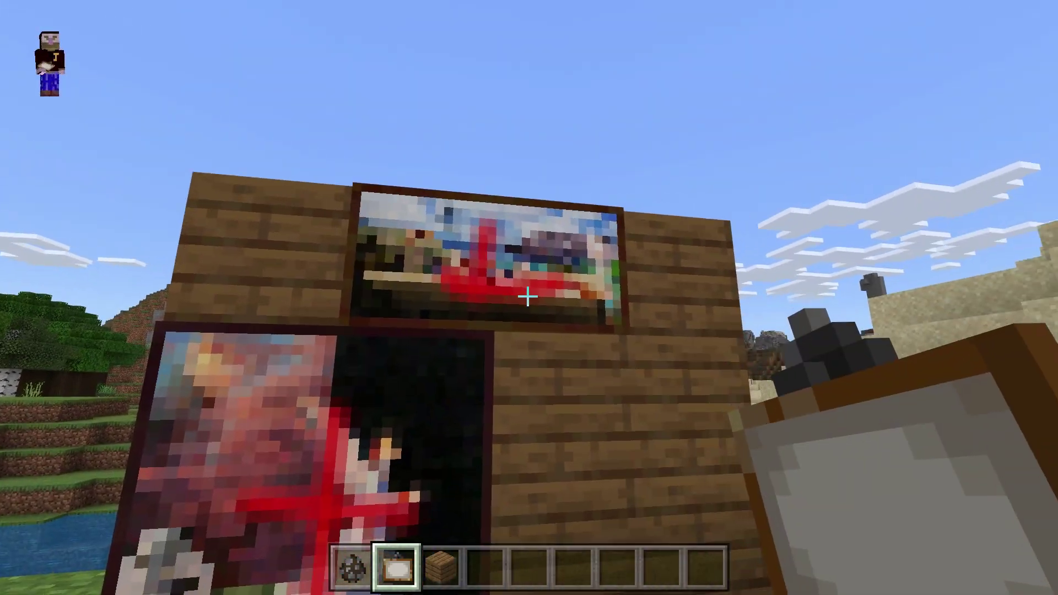
pyautogui.rightClick(527, 296)
pyautogui.rightClick(527, 297)
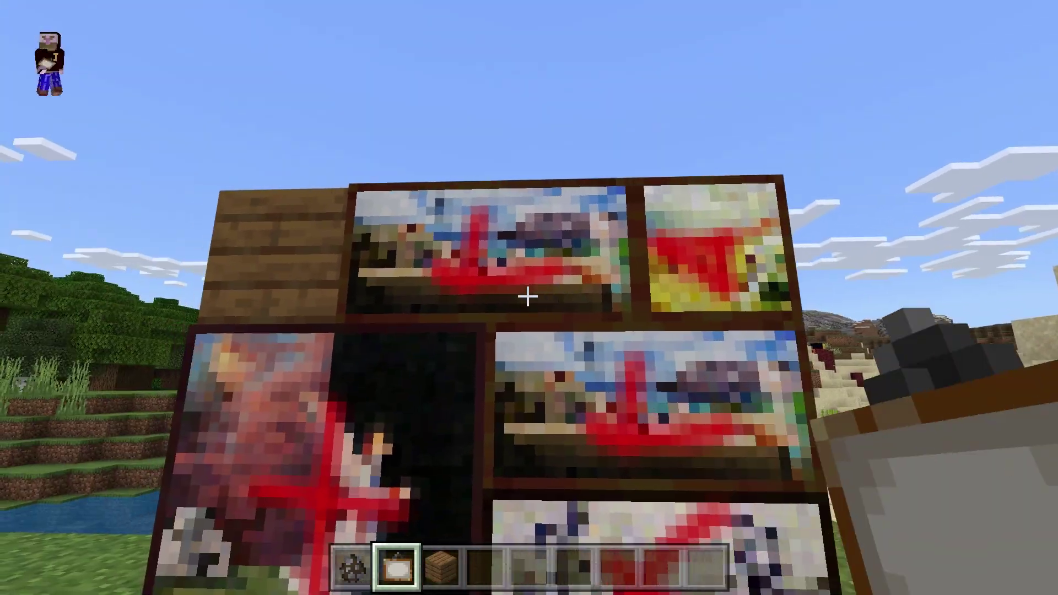
pyautogui.press('s')
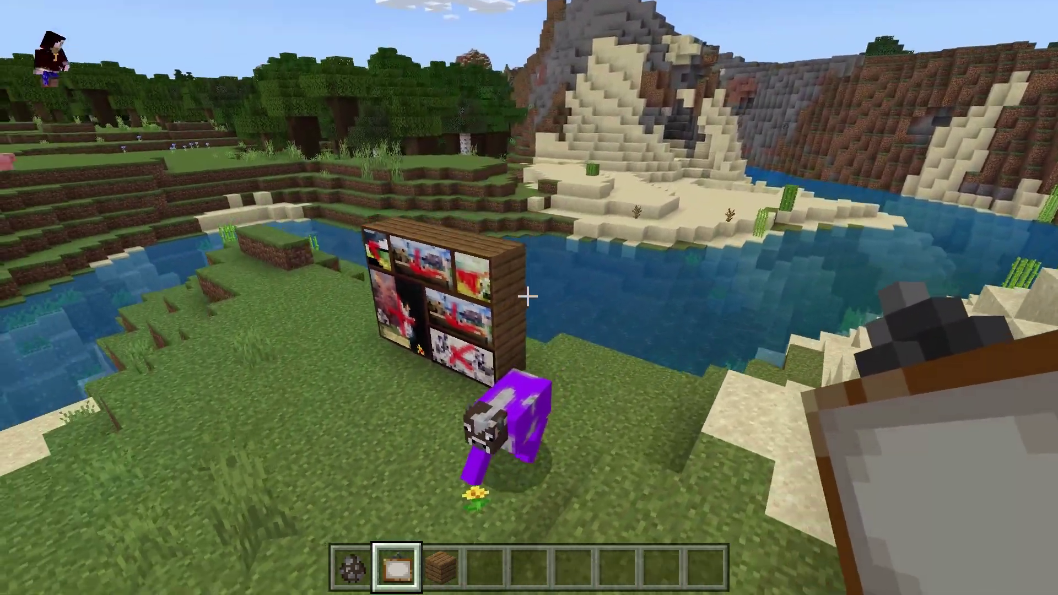
pyautogui.press('s')
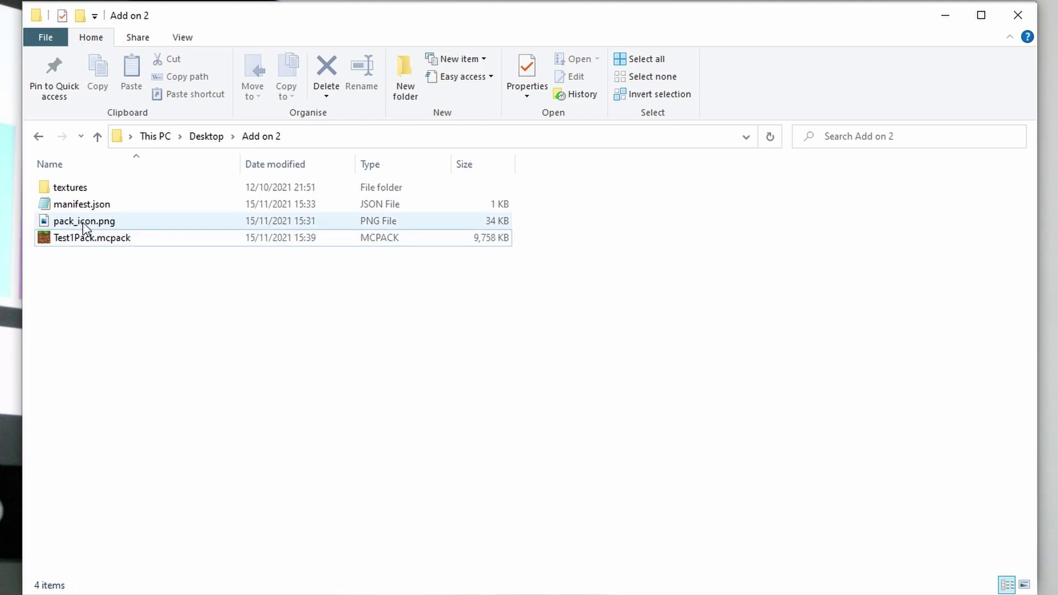
# - Navigate to Add on 2 > textures > entity > boat and bring up the options for boat_oak.png
pyautogui.doubleClick(70, 187)
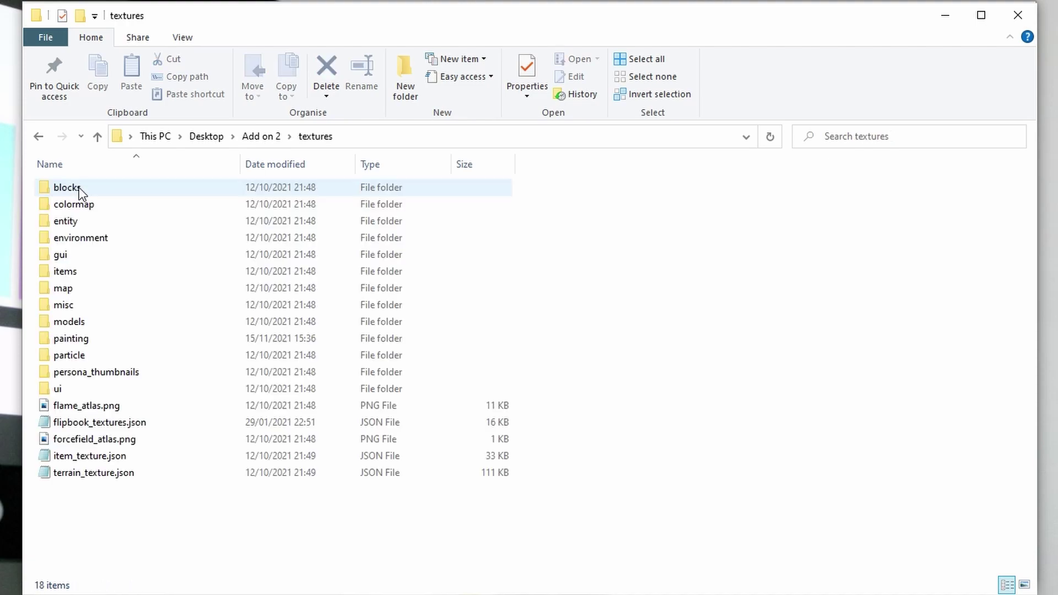
pyautogui.click(97, 137)
pyautogui.click(98, 137)
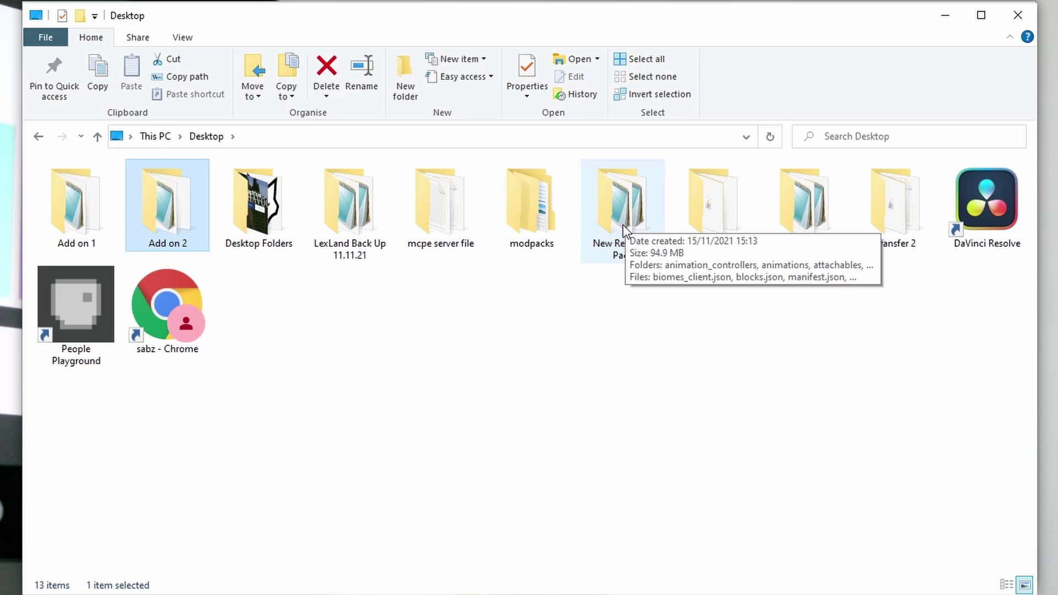
pyautogui.doubleClick(171, 212)
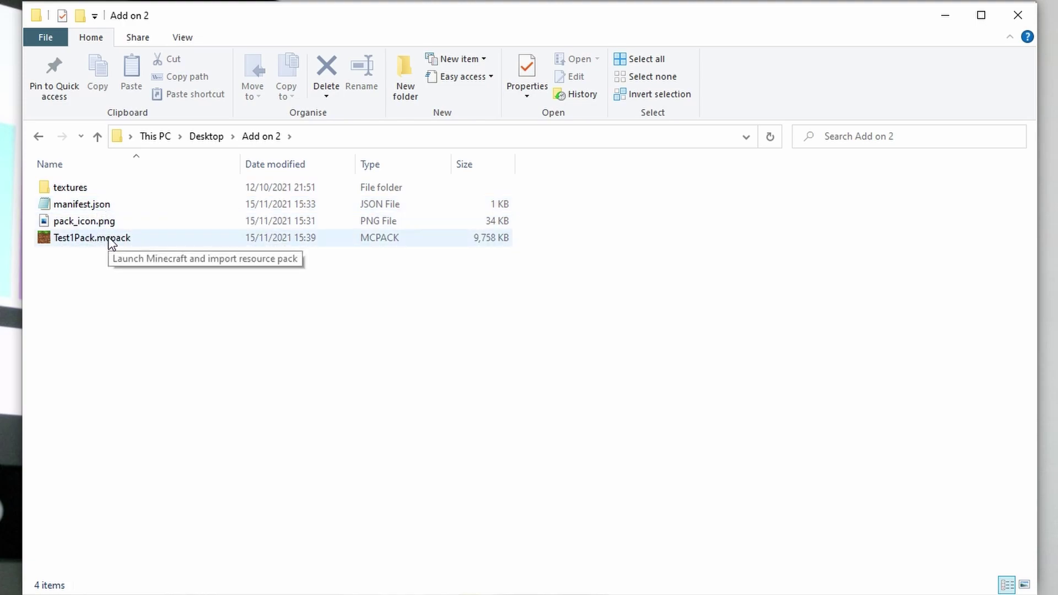
pyautogui.doubleClick(94, 187)
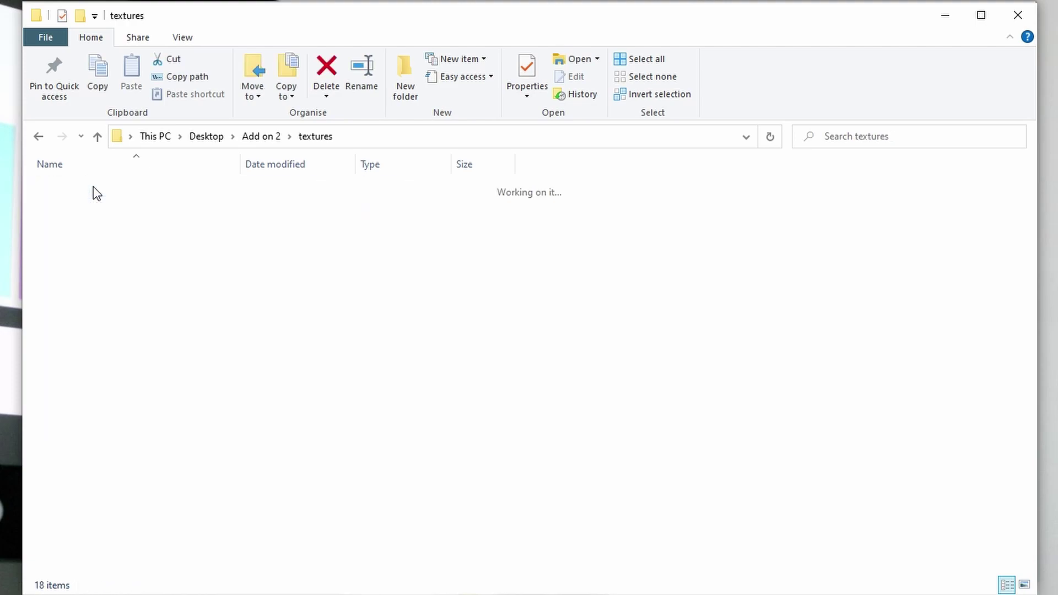
pyautogui.doubleClick(81, 221)
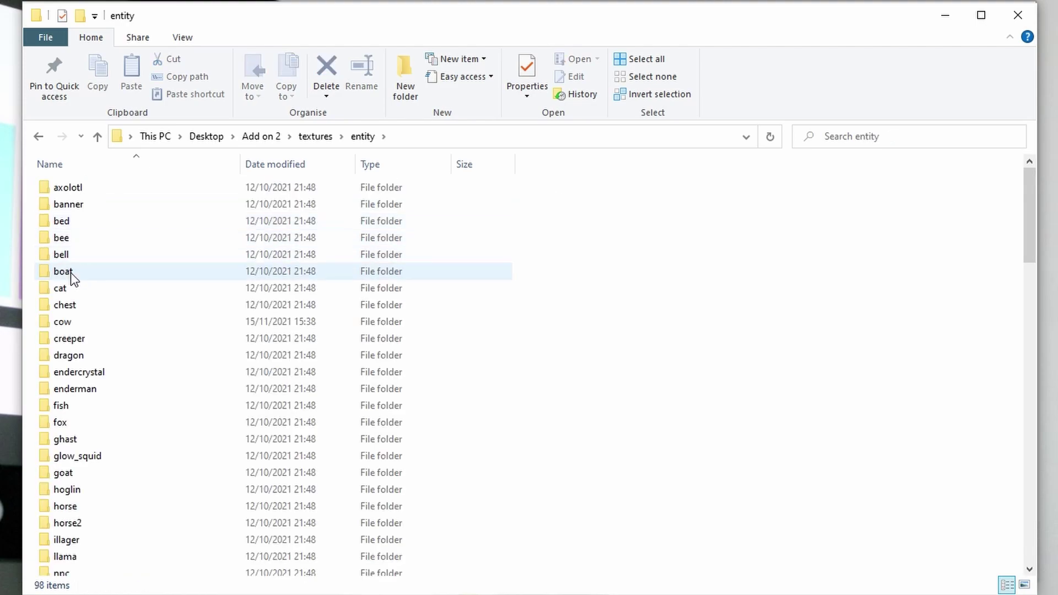
pyautogui.doubleClick(70, 272)
pyautogui.rightClick(430, 220)
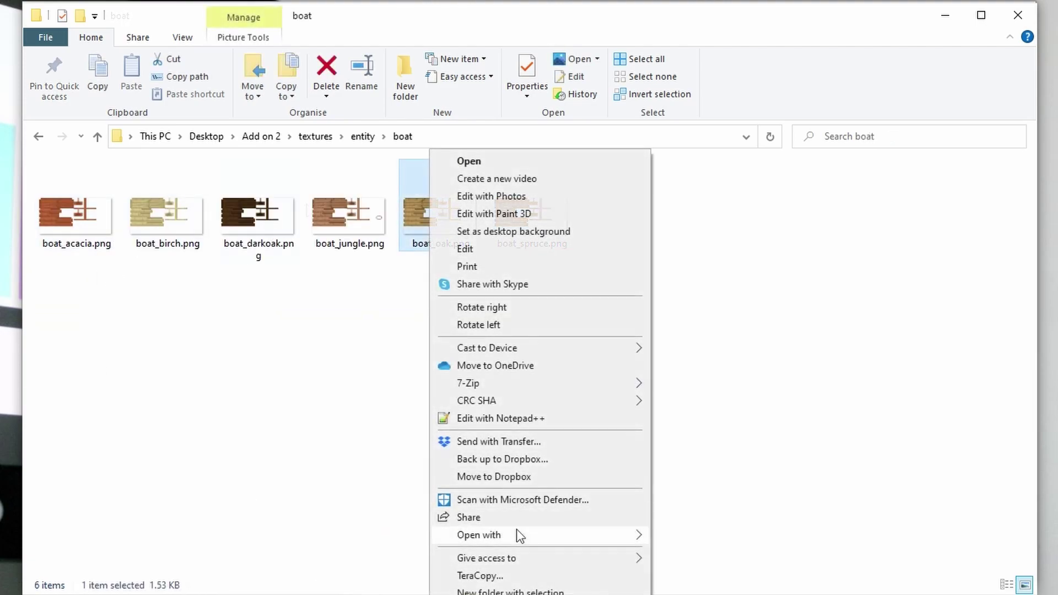
# - Open boat_oak.png in paint.net and zoom in on the texture
pyautogui.moveTo(516, 534)
pyautogui.click(711, 590)
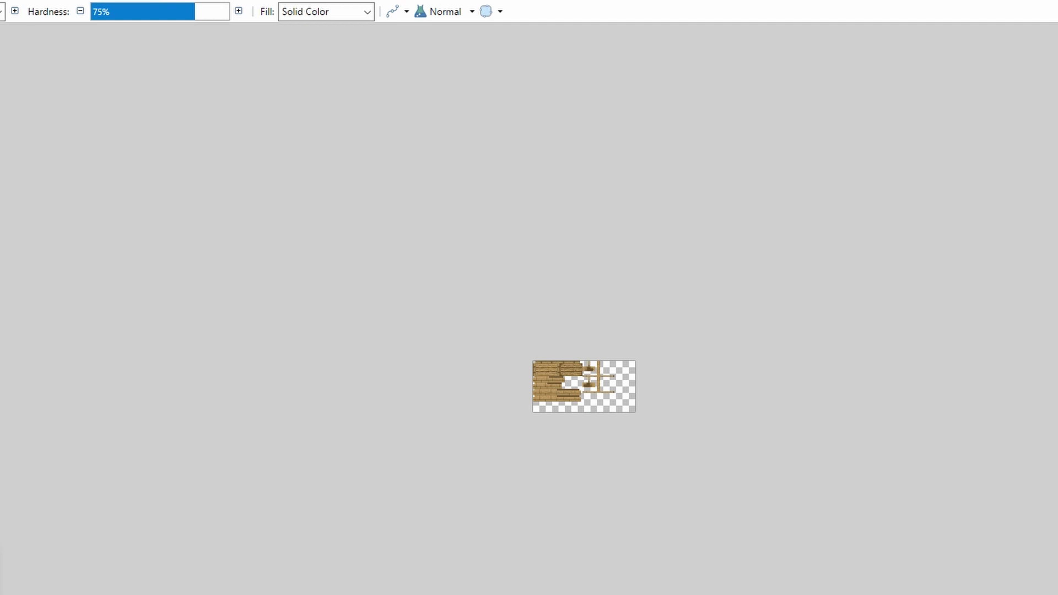
pyautogui.scroll(8, 561, 381)
# - Draw four red pencil strokes across the planks and save the texture as PNG
pyautogui.moveTo(241, 179); pyautogui.dragTo(468, 585)
pyautogui.moveTo(490, 203)
pyautogui.mouseDown()
pyautogui.moveTo(295, 419)
pyautogui.moveTo(220, 579)
pyautogui.mouseUp()
pyautogui.moveTo(595, 226)
pyautogui.mouseDown()
pyautogui.moveTo(617, 176)
pyautogui.moveTo(388, 405)
pyautogui.moveTo(551, 583)
pyautogui.mouseUp()
pyautogui.moveTo(741, 584)
pyautogui.mouseDown()
pyautogui.moveTo(721, 563)
pyautogui.moveTo(392, 523)
pyautogui.moveTo(381, 327)
pyautogui.moveTo(404, 315)
pyautogui.mouseUp()
pyautogui.hotkey('ctrl', 's')
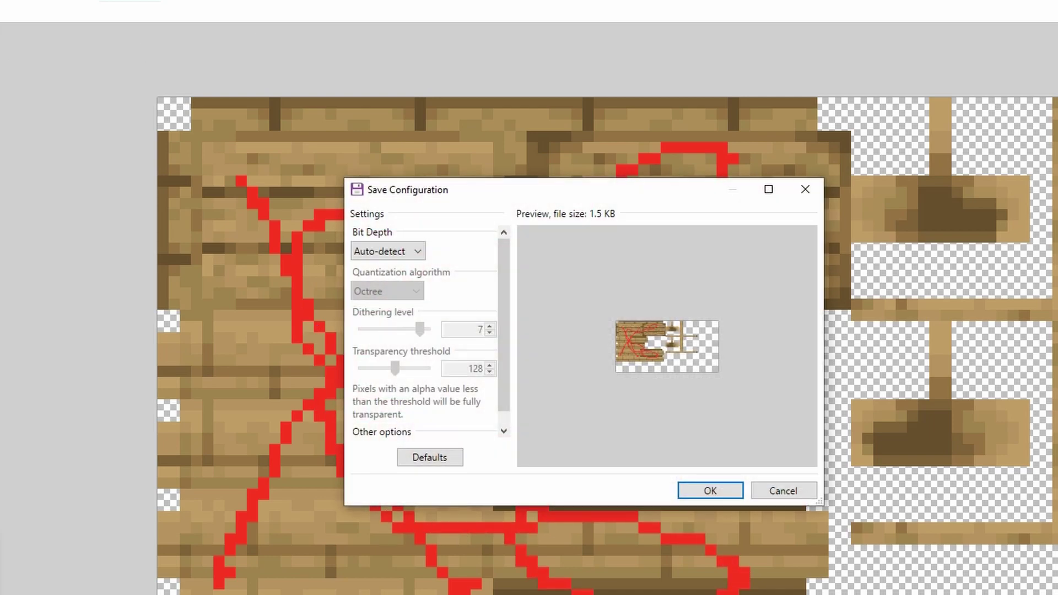
pyautogui.click(721, 496)
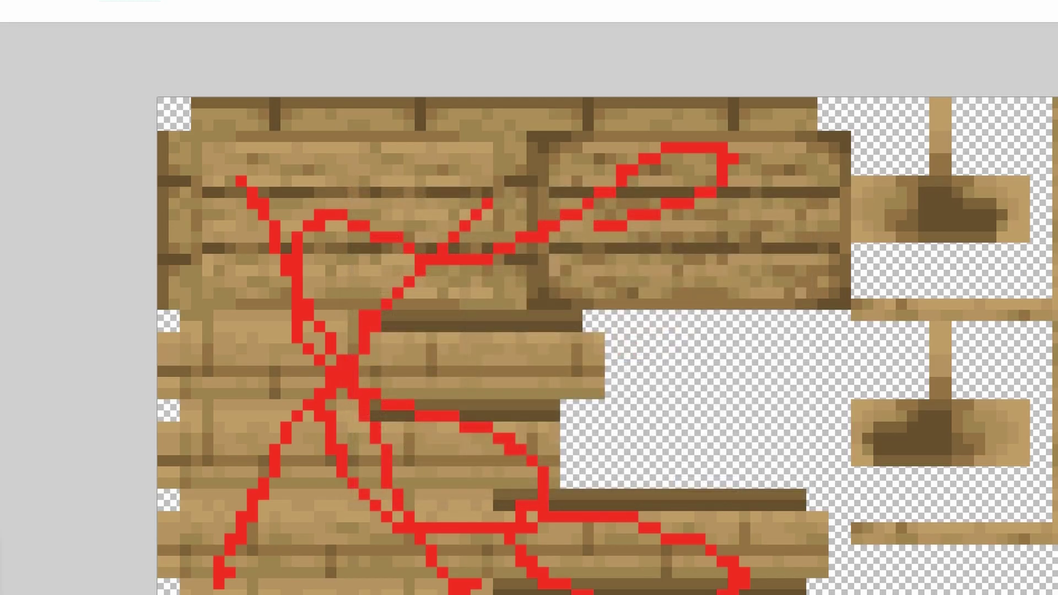